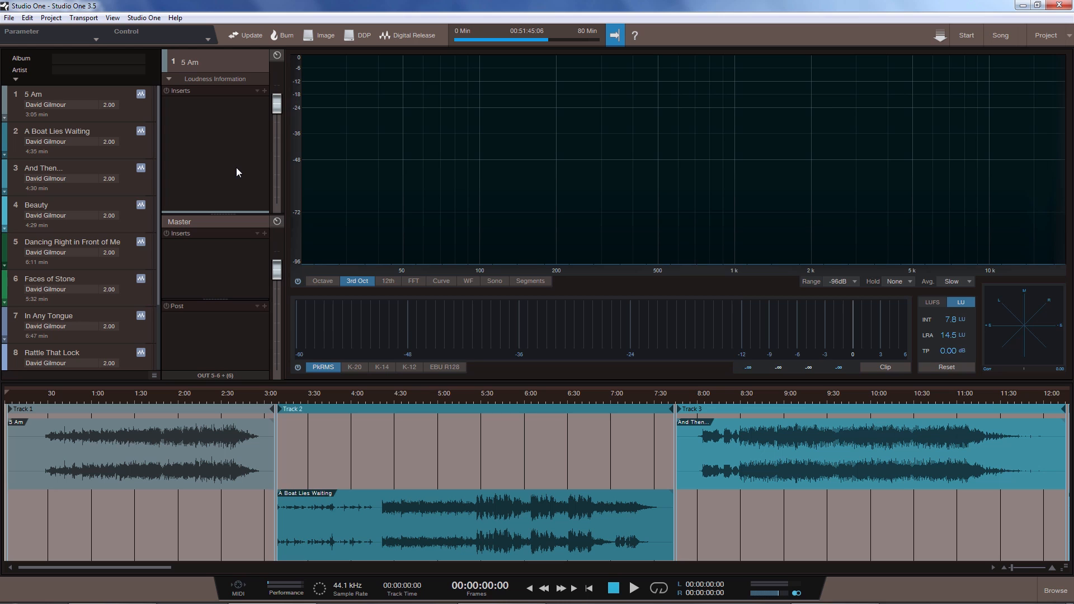
pyautogui.click(10, 18)
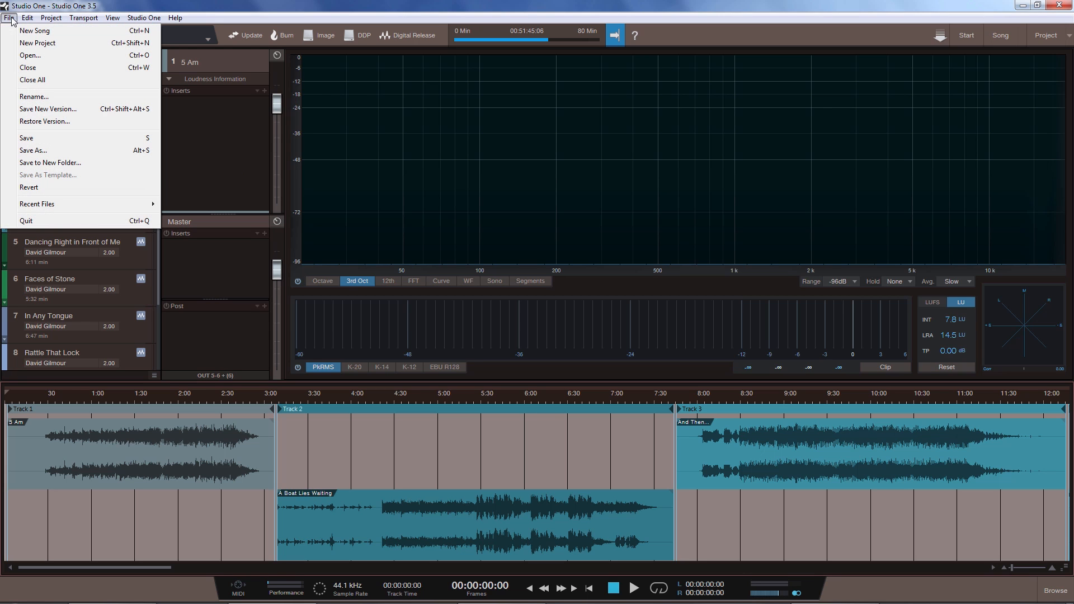
pyautogui.click(38, 45)
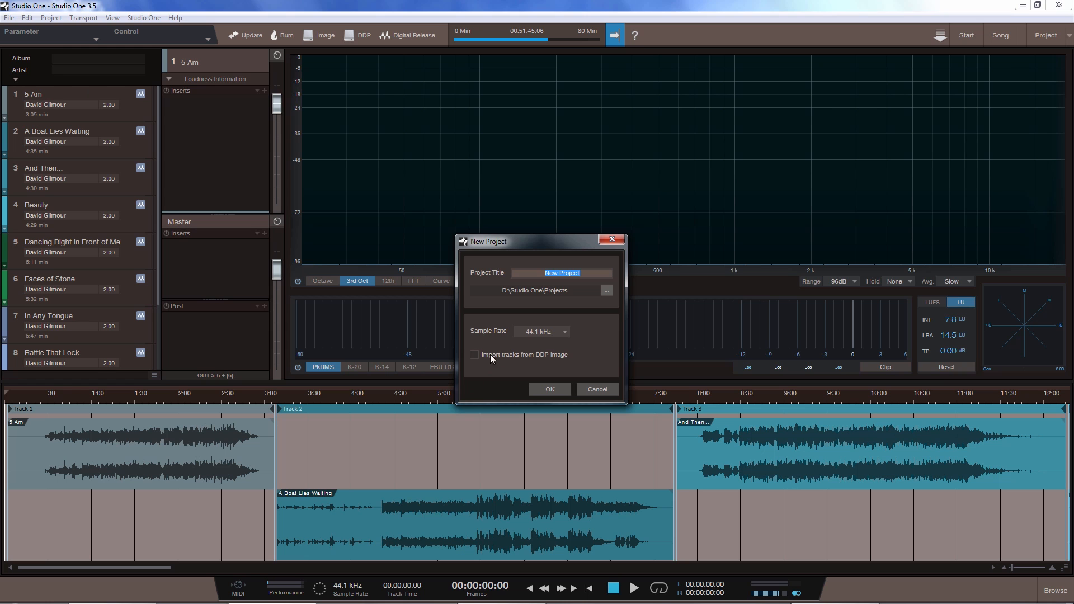
pyautogui.click(607, 290)
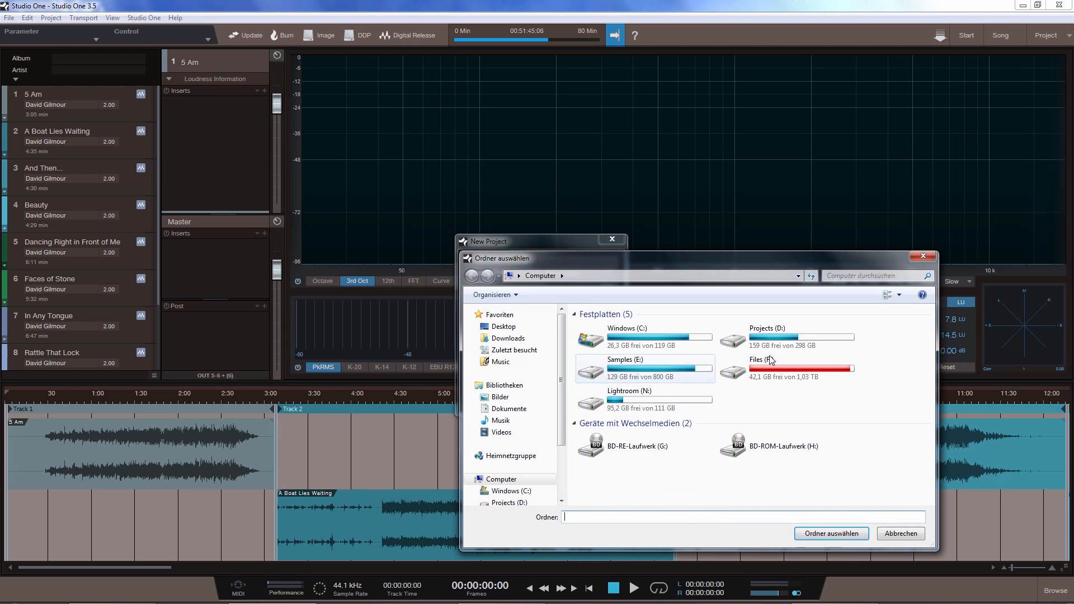
pyautogui.click(900, 533)
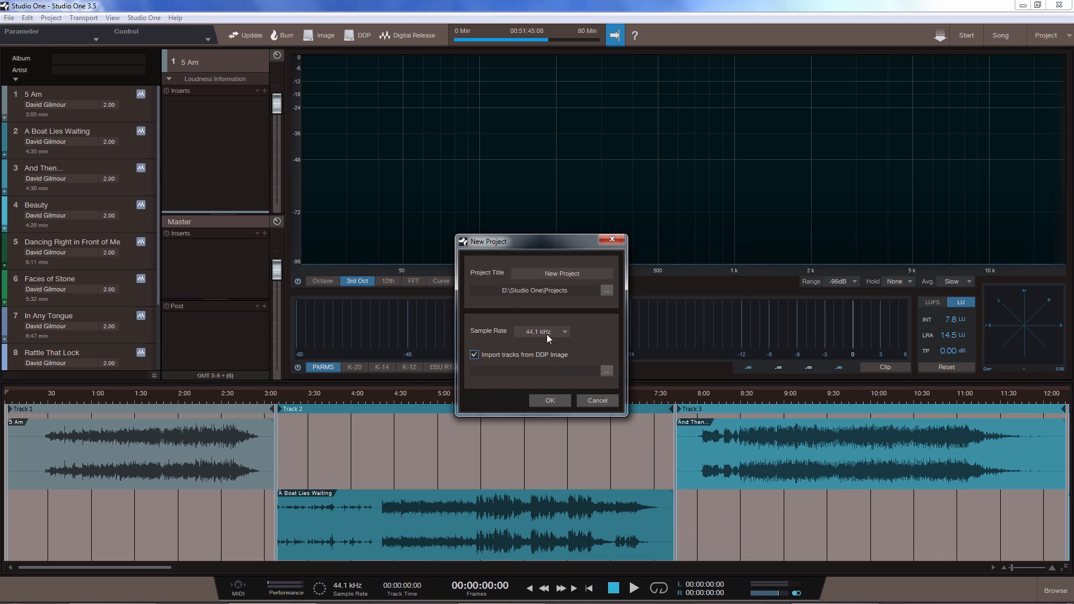
pyautogui.click(600, 402)
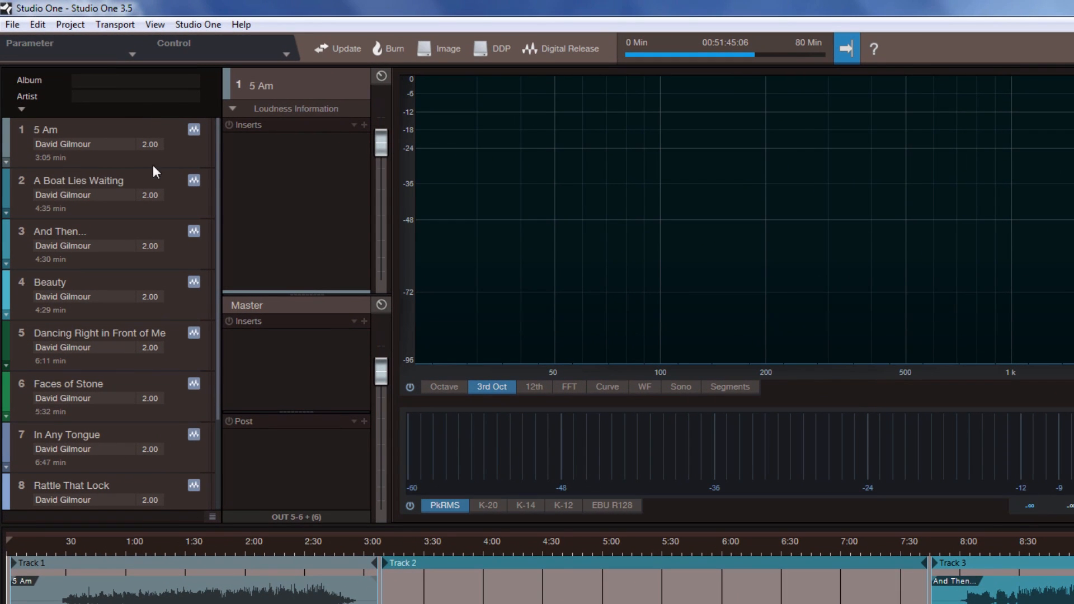
# Switch the track list to the compact display that shows only the song titles.
pyautogui.click(212, 517)
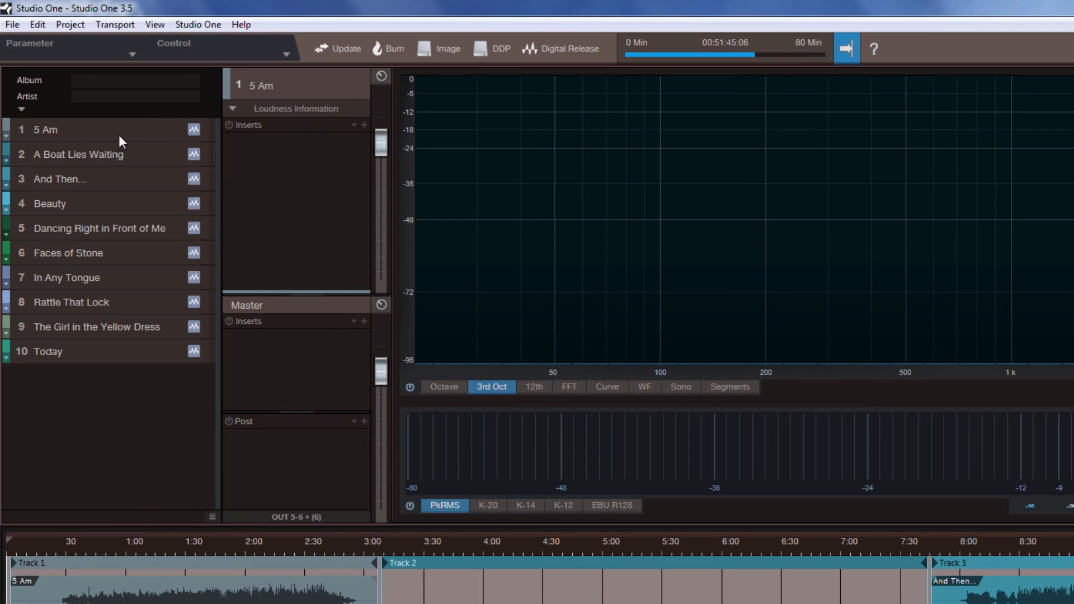
pyautogui.click(212, 516)
pyautogui.click(212, 517)
# Insert the Limiter on the 5 Am track and raise its input to 11.34 dB.
pyautogui.click(157, 131)
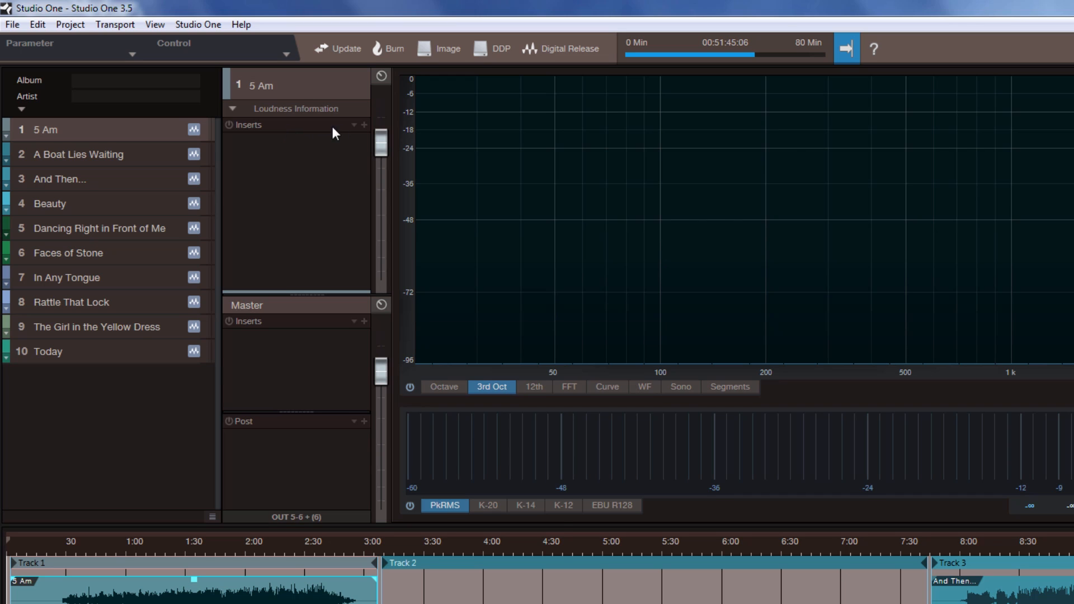
pyautogui.click(365, 124)
pyautogui.write('lim')
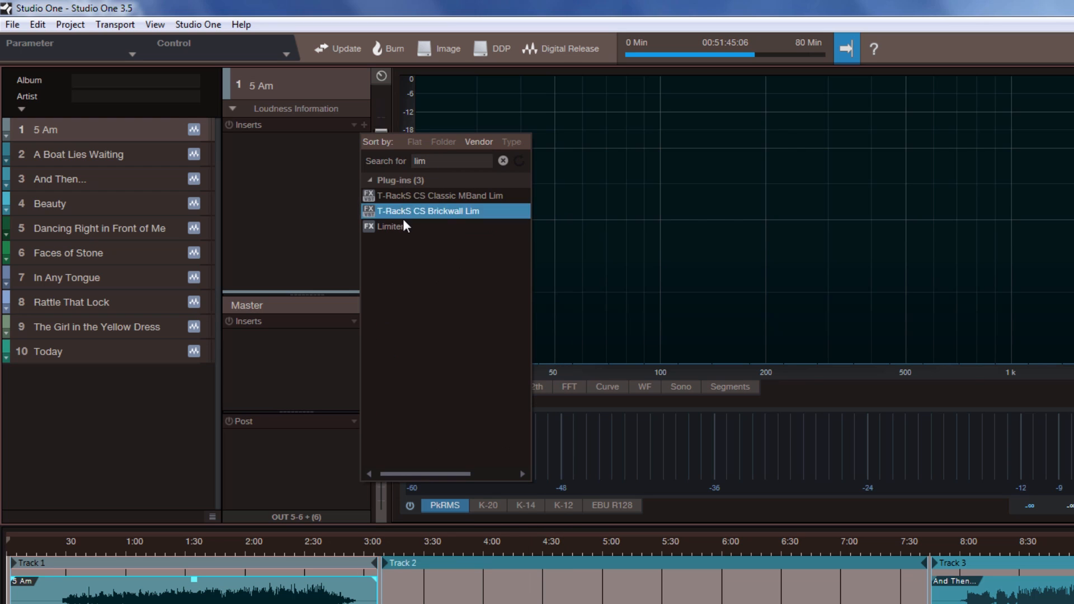
pyautogui.click(402, 221)
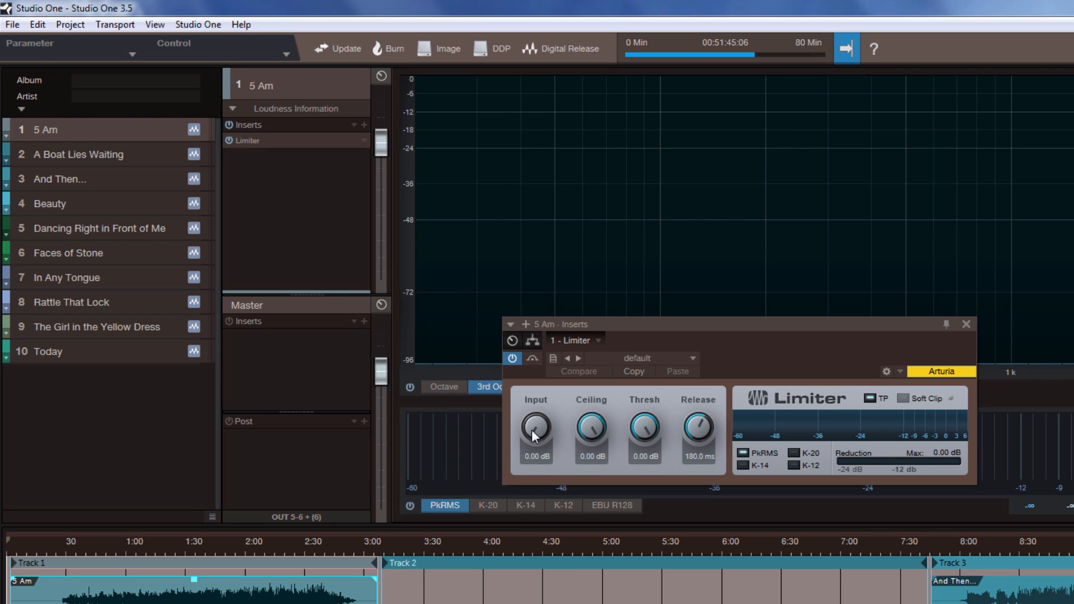
pyautogui.moveTo(532, 436); pyautogui.dragTo(566, 361)
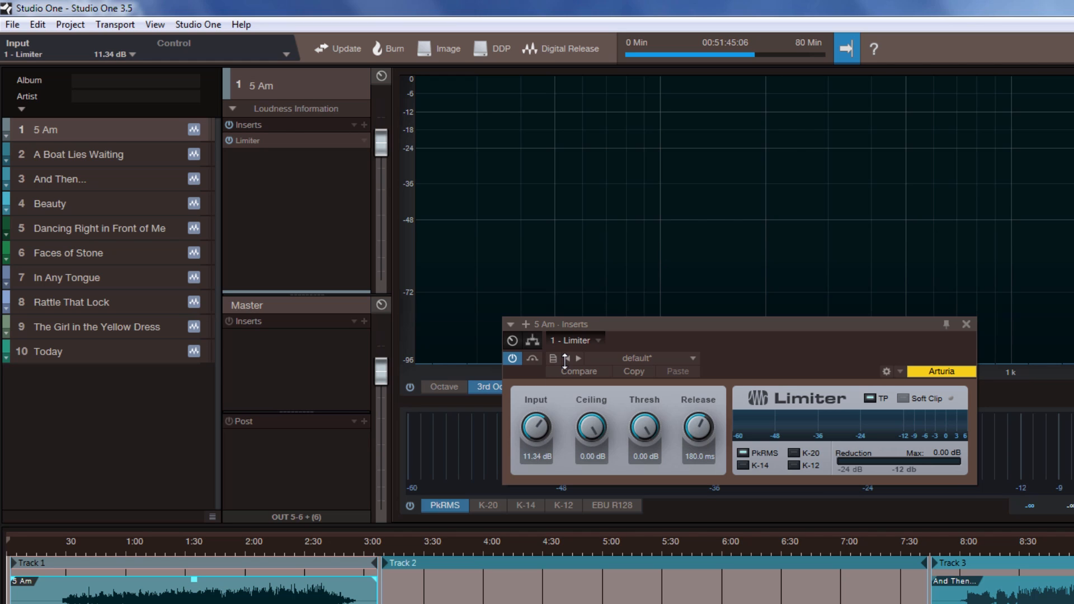
pyautogui.click(966, 324)
# Show the loudness information for 5 Am and compare its Pre FX and Post FX values.
pyautogui.click(260, 108)
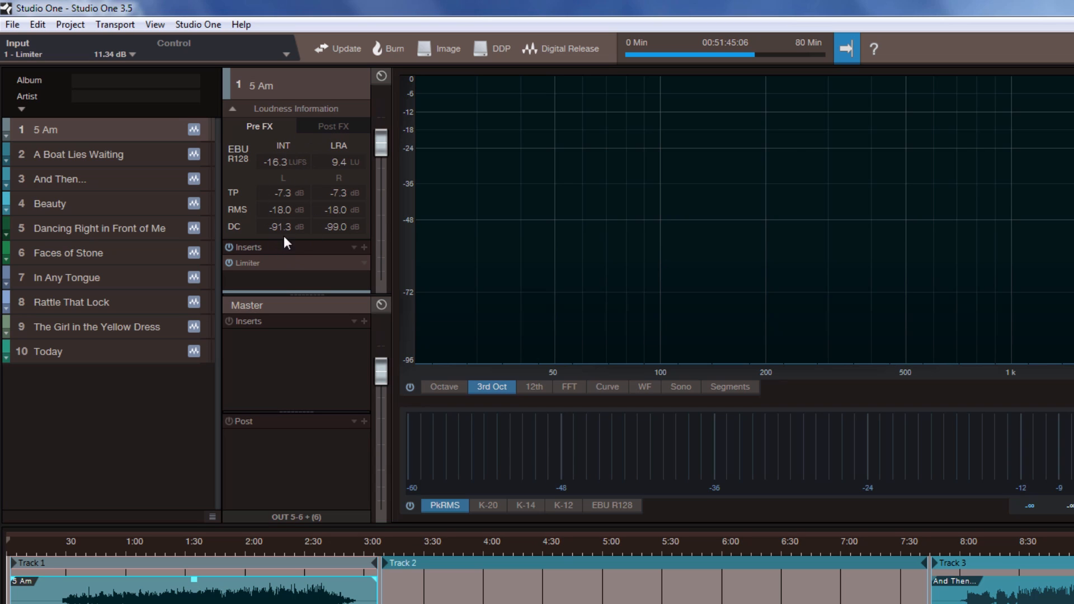
pyautogui.click(331, 127)
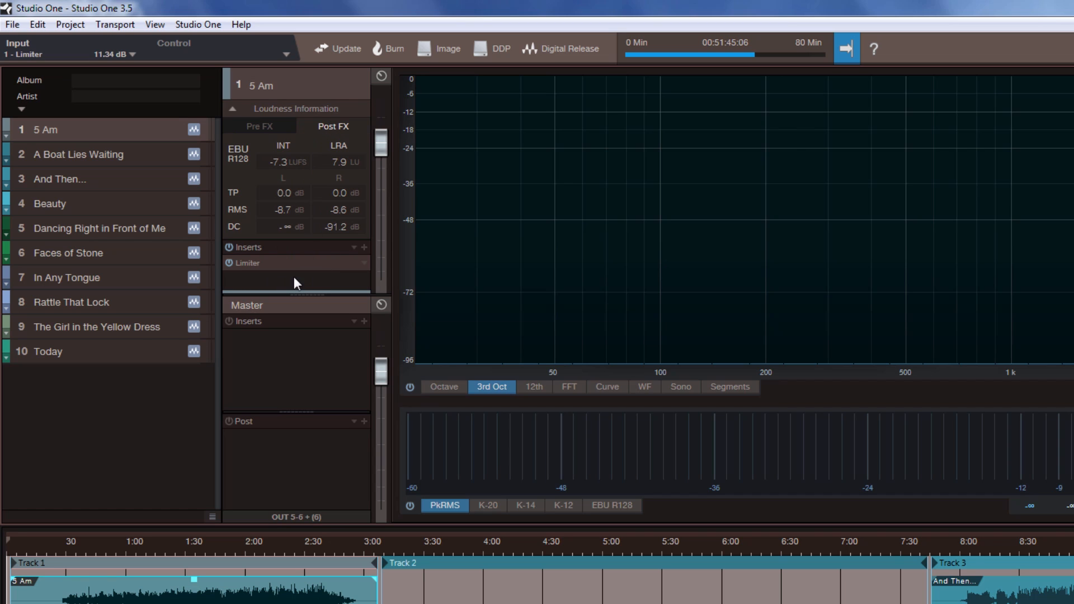
pyautogui.click(268, 124)
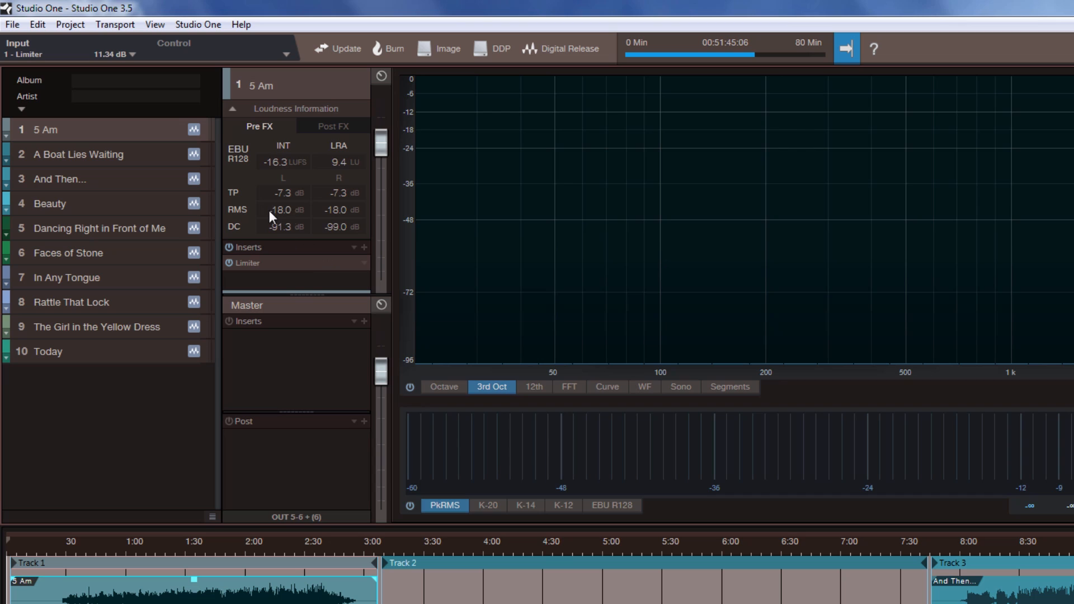
pyautogui.click(333, 125)
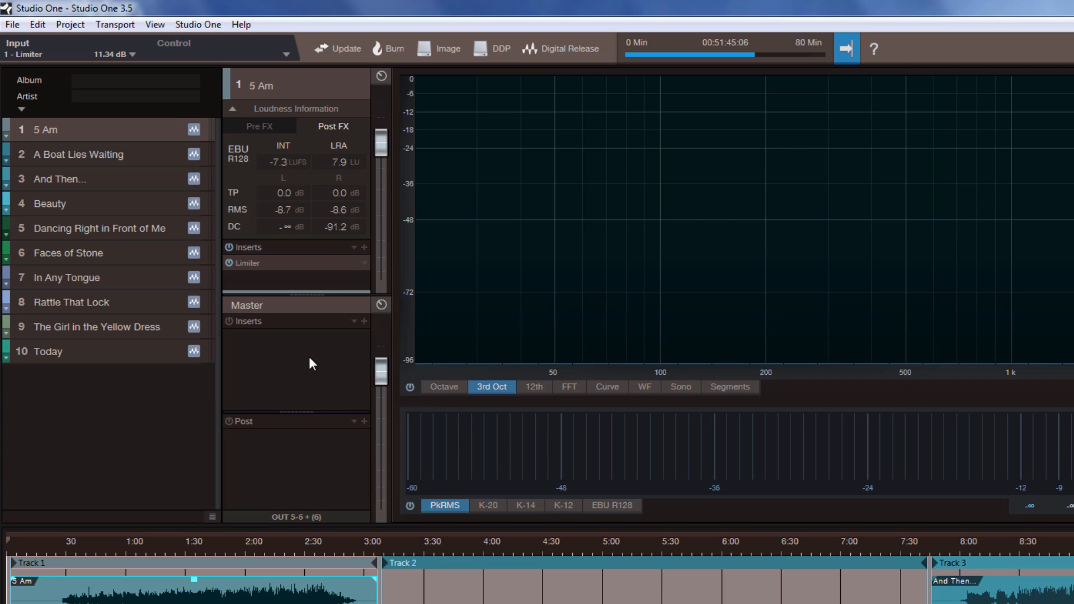
# Lower the input of the Limiter on the 5 Am track to 9.27 dB.
pyautogui.click(252, 262)
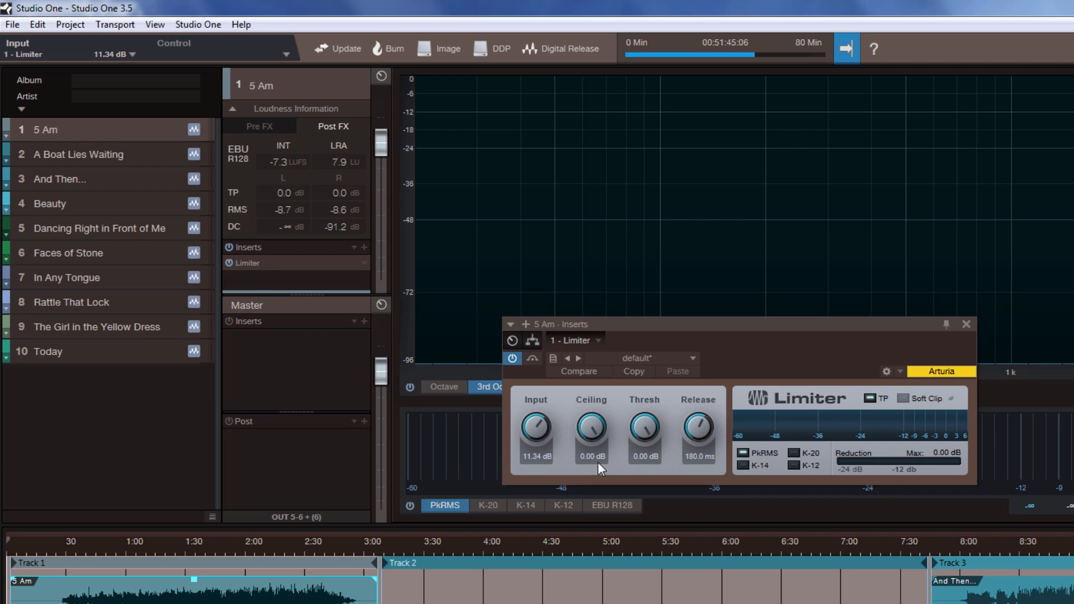
pyautogui.moveTo(541, 430); pyautogui.dragTo(541, 453)
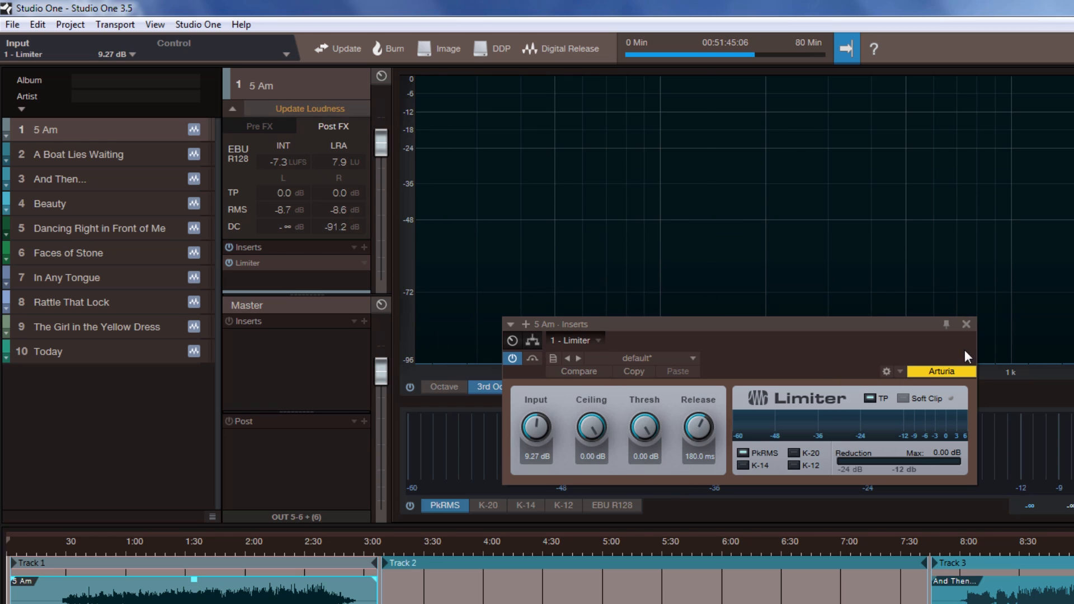
pyautogui.click(966, 325)
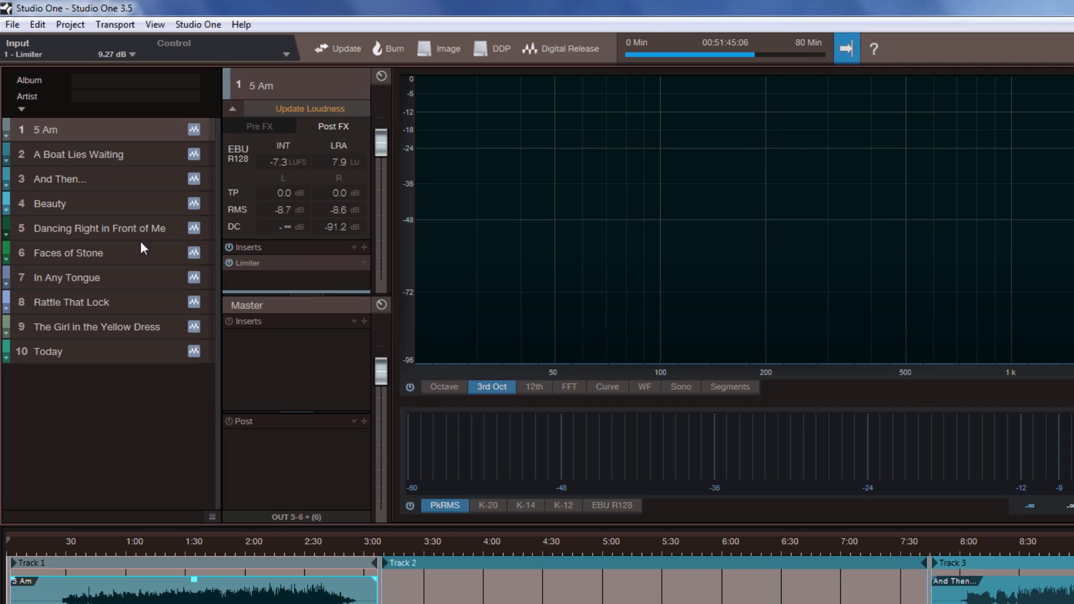
# Bounce the 5 Am track with its Limiter and select its audio event in the timeline.
pyautogui.rightClick(139, 134)
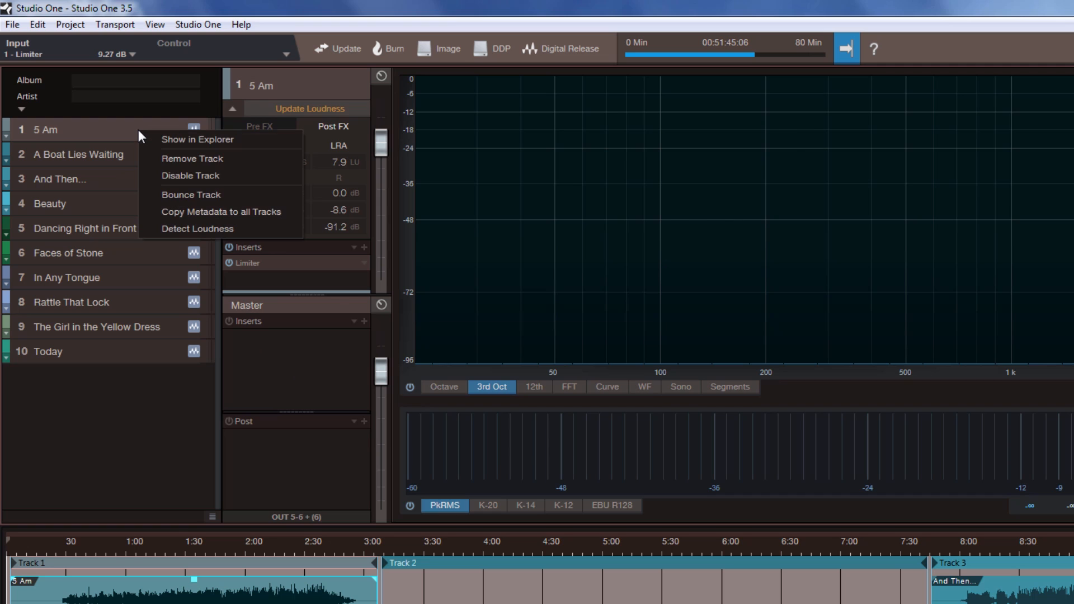
pyautogui.click(202, 195)
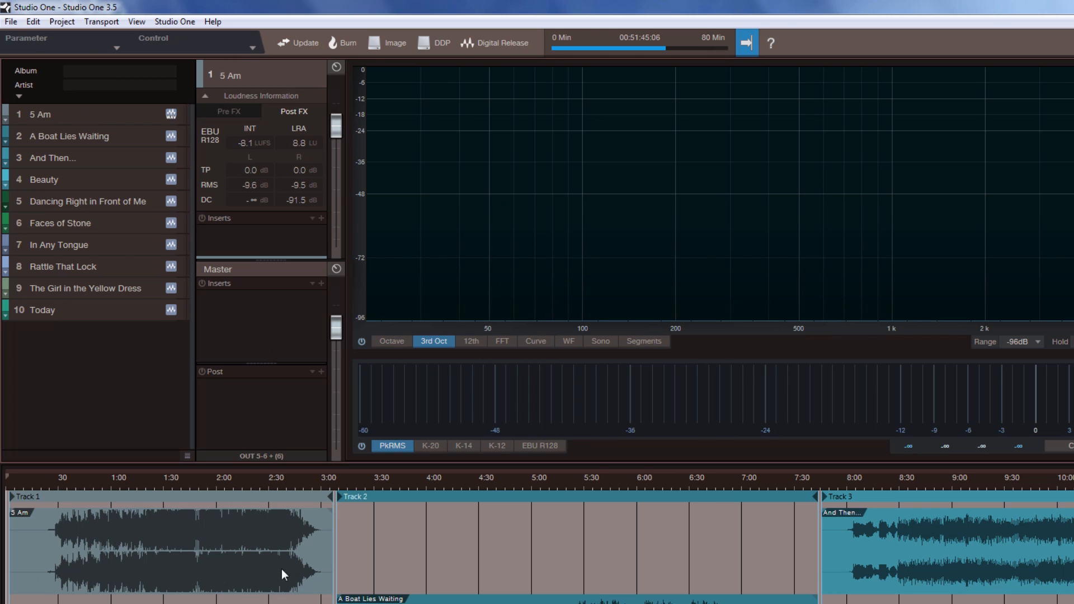
pyautogui.click(239, 552)
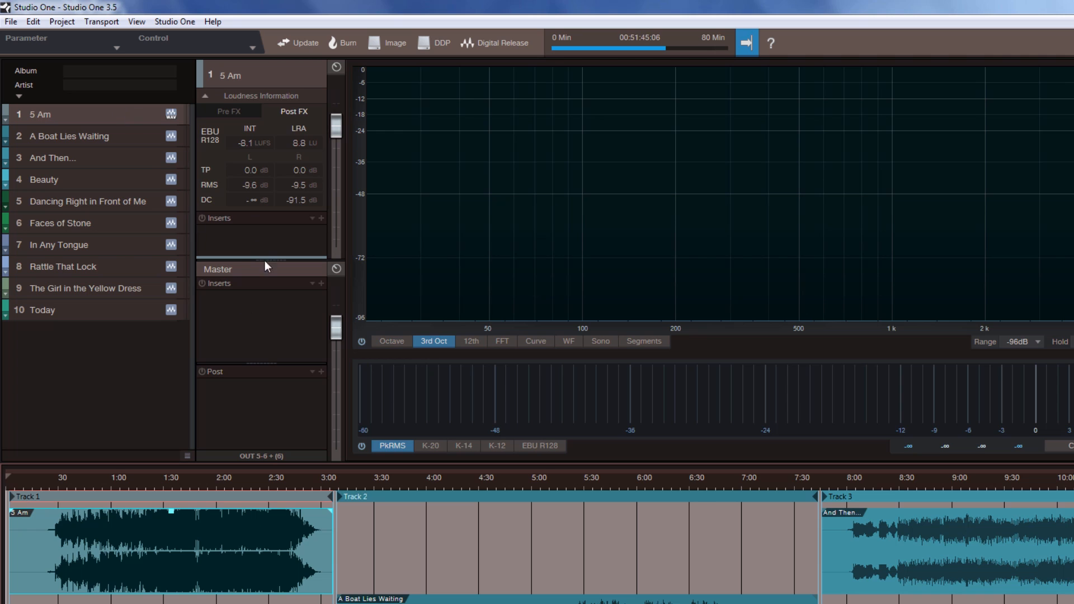
# Examine the bounced 5 Am track's loudness information, alternating between the Pre FX and Post FX readings.
pyautogui.click(206, 96)
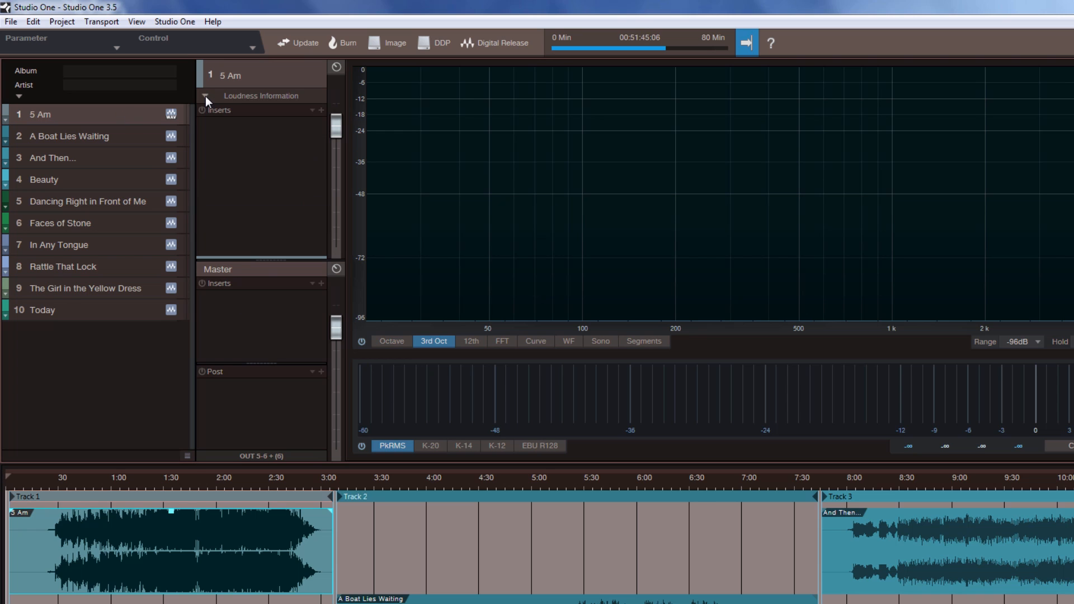
pyautogui.click(205, 95)
pyautogui.click(224, 113)
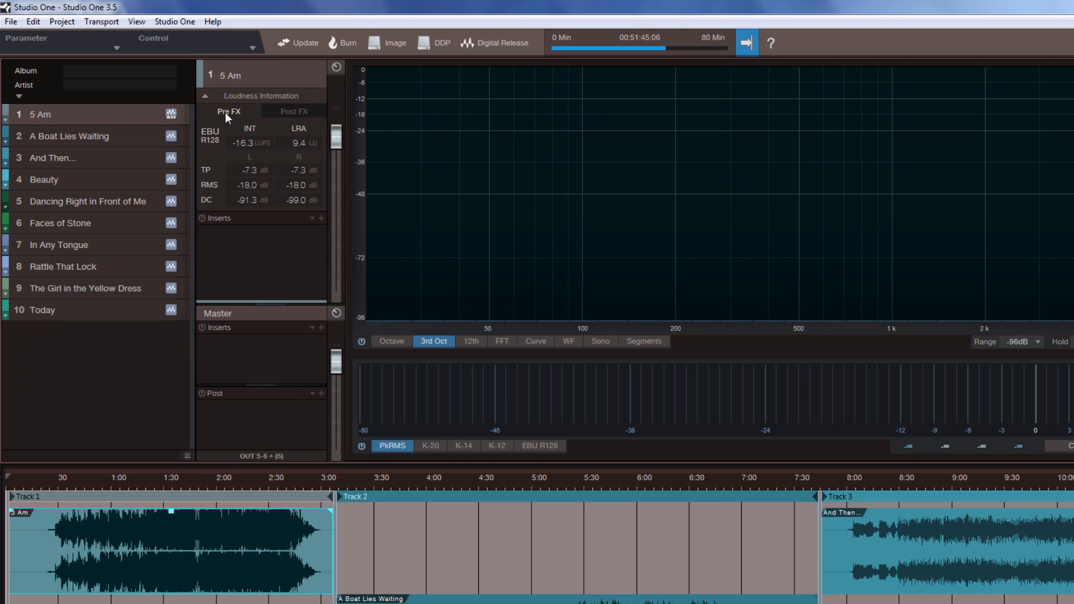
pyautogui.click(292, 115)
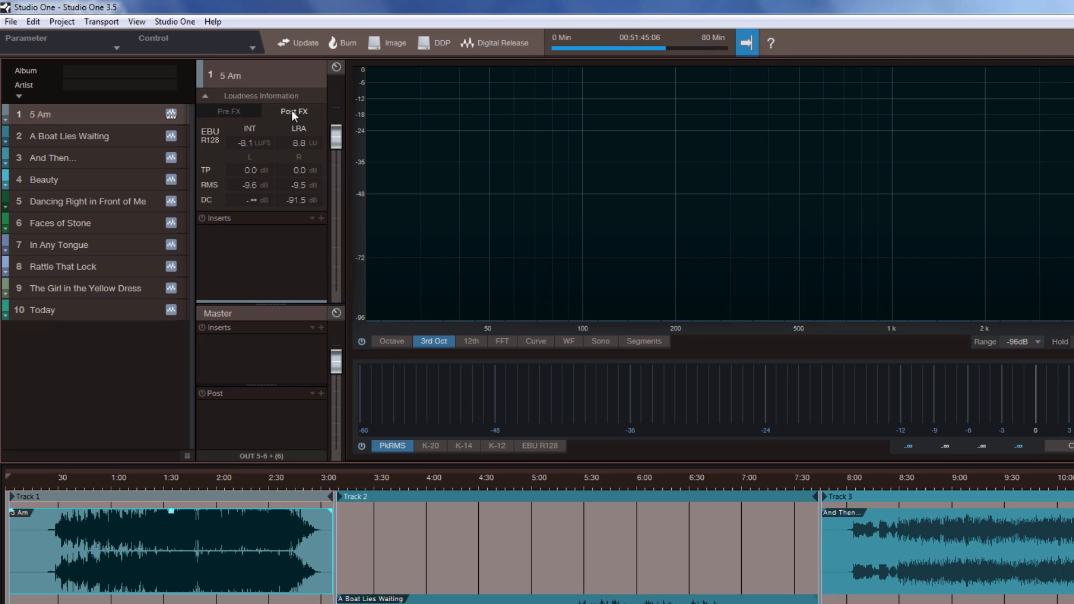
pyautogui.click(236, 115)
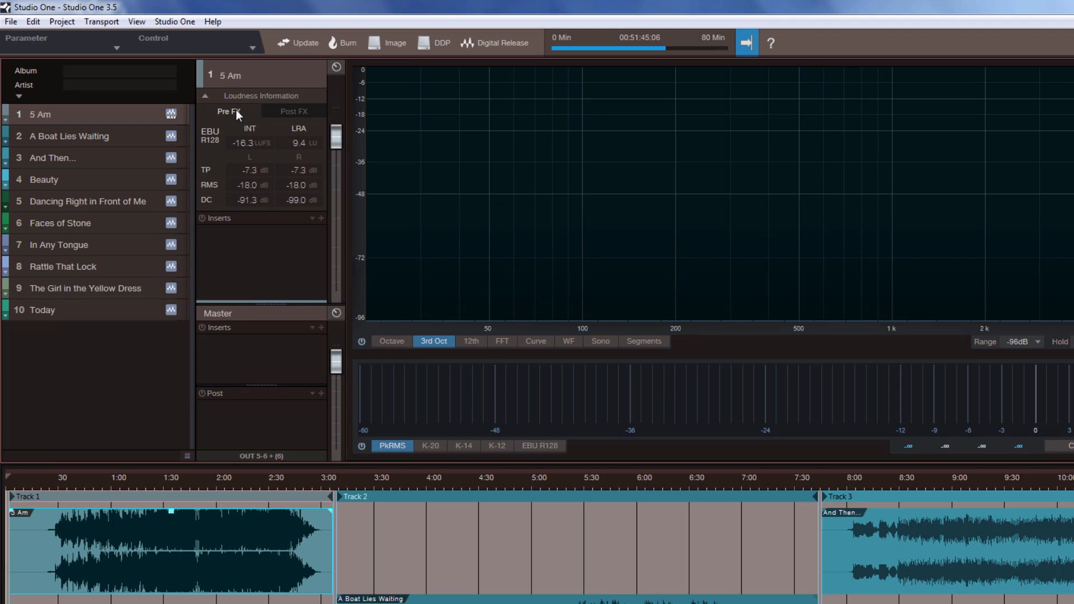
pyautogui.click(290, 110)
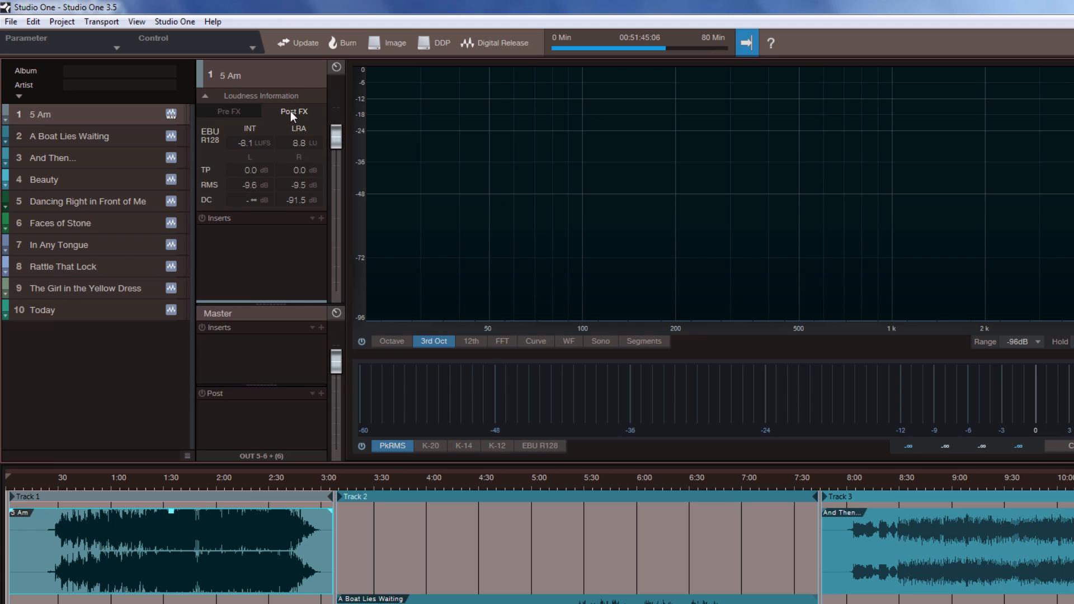
pyautogui.click(218, 112)
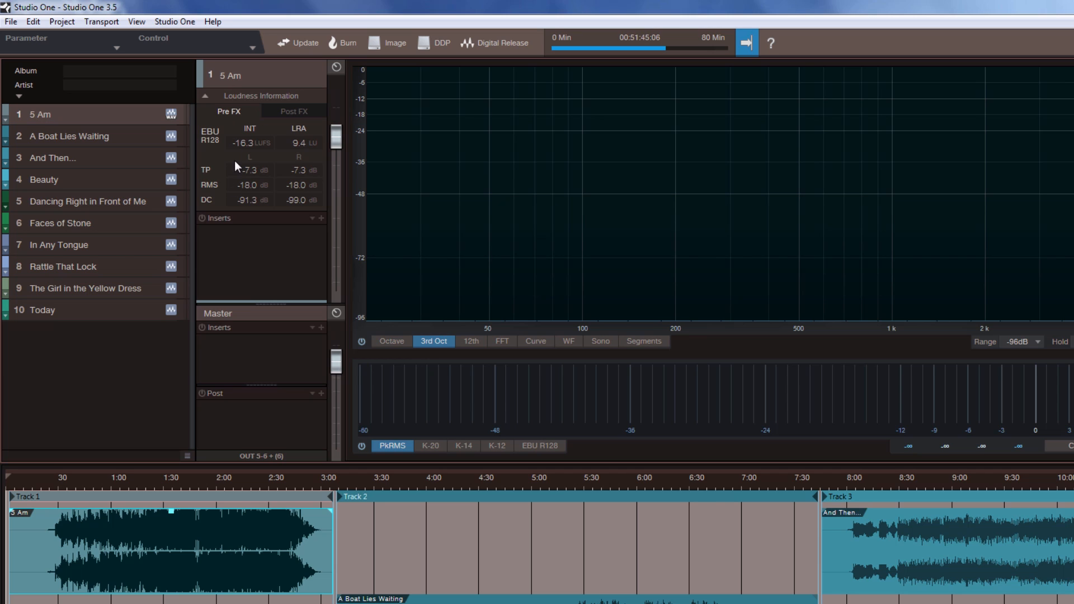
pyautogui.click(293, 112)
pyautogui.click(225, 110)
pyautogui.click(285, 108)
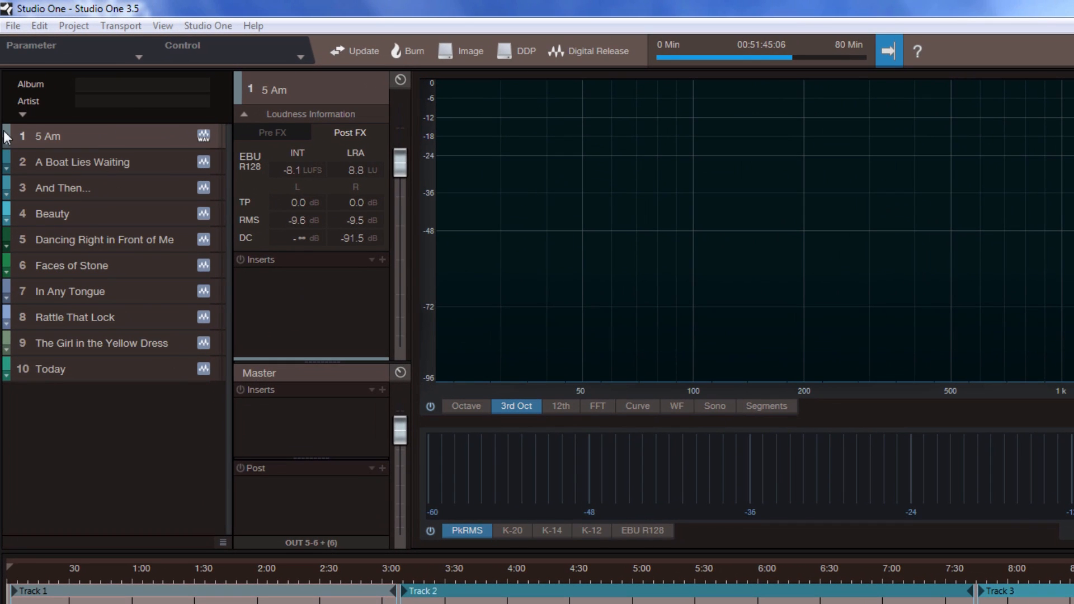
# Set the genre of the 5 Am track to "rock" and copy its metadata to all tracks.
pyautogui.click(6, 144)
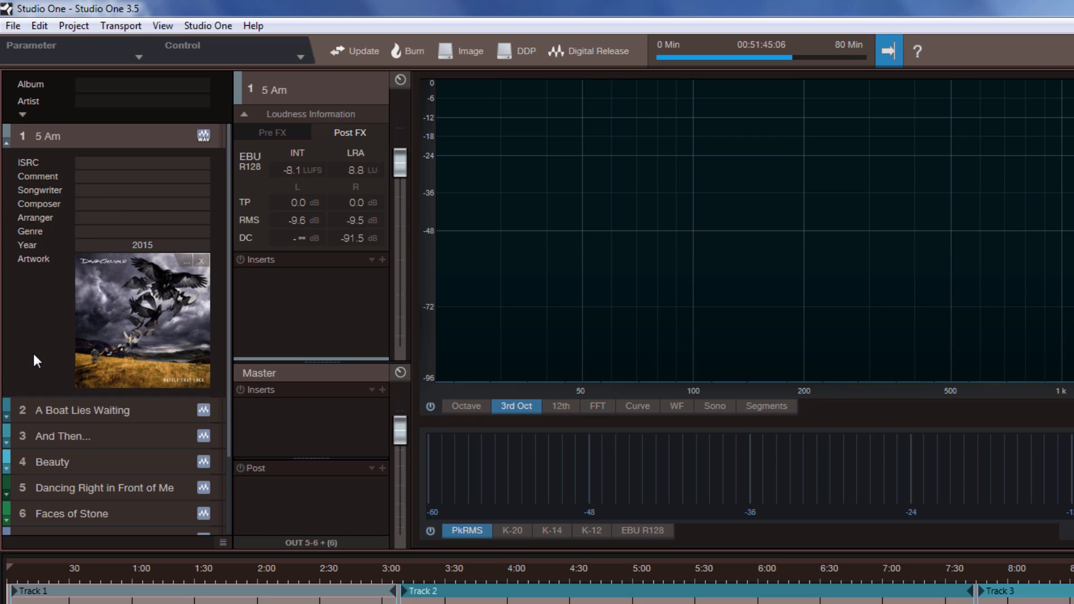
pyautogui.click(115, 231)
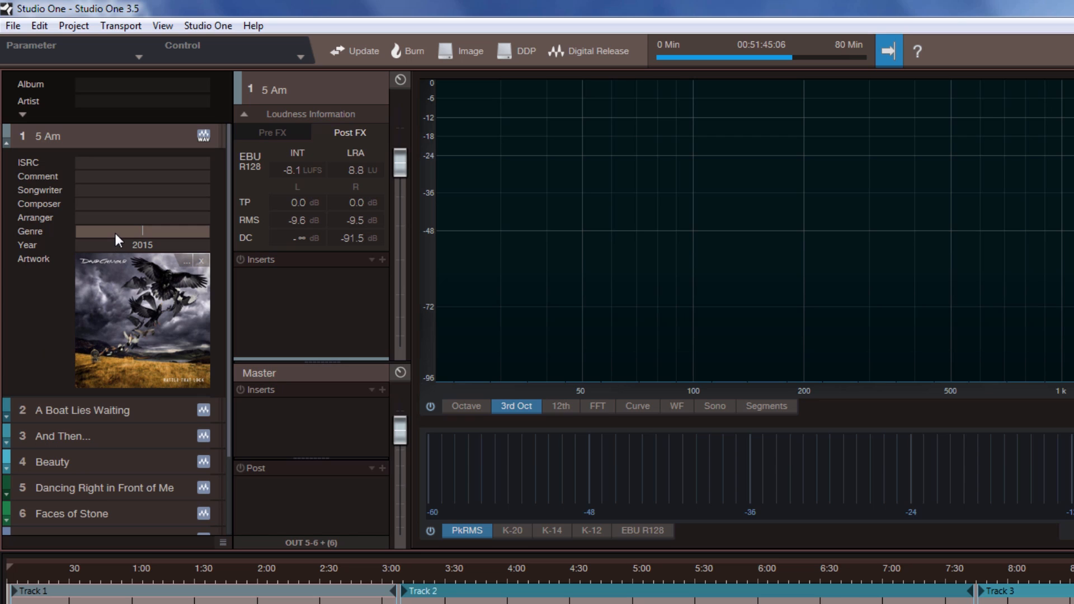
pyautogui.write('rock')
pyautogui.press('Return')
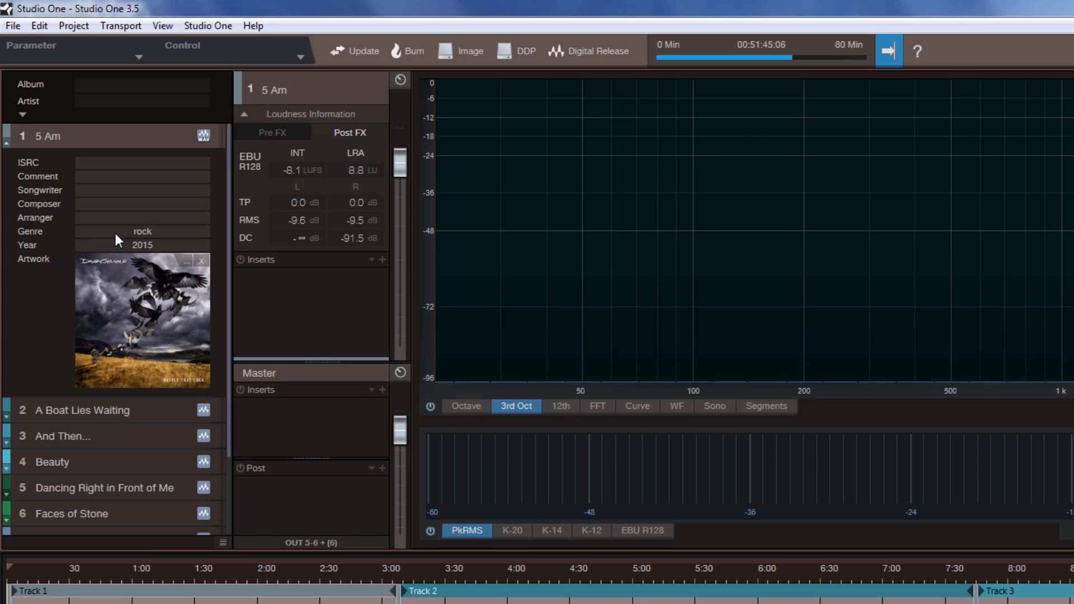
pyautogui.rightClick(32, 305)
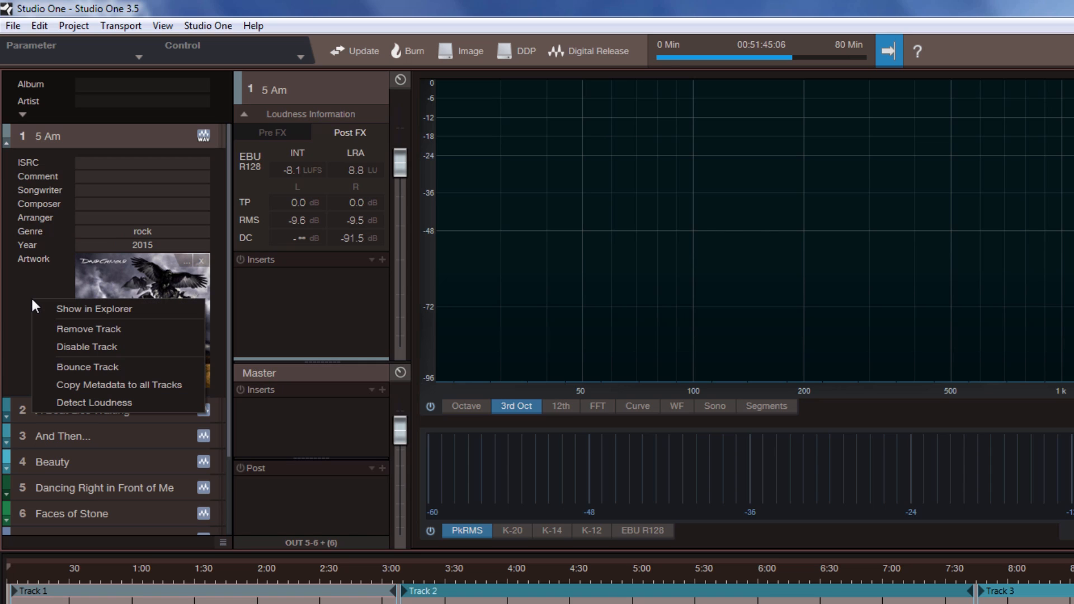
pyautogui.click(152, 385)
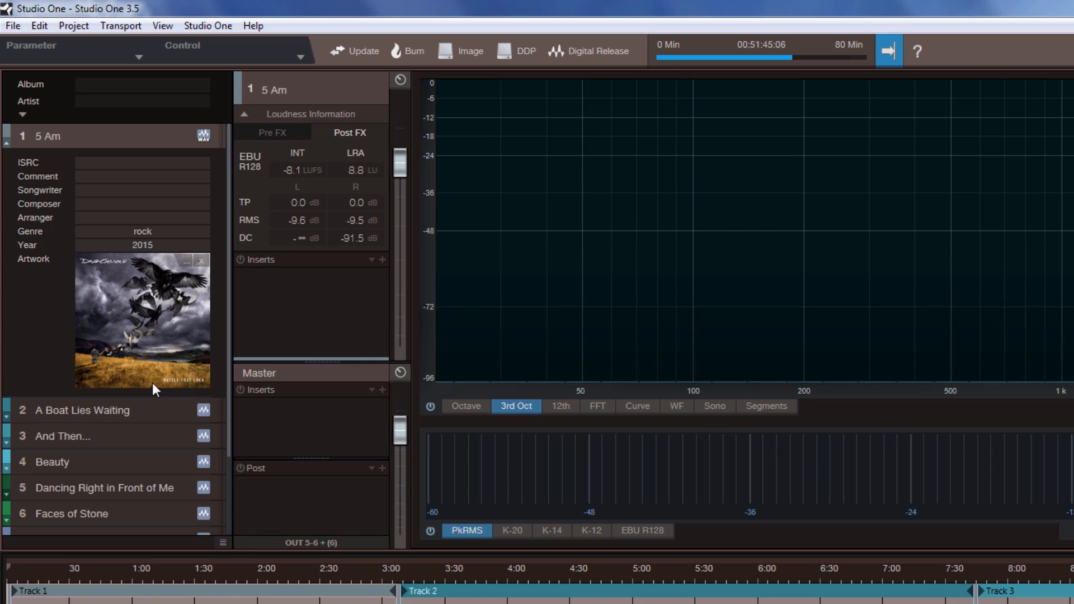
# Expand the metadata of A Boat Lies Waiting and And Then... to check the copied genre.
pyautogui.scroll(-1, 23, 346)
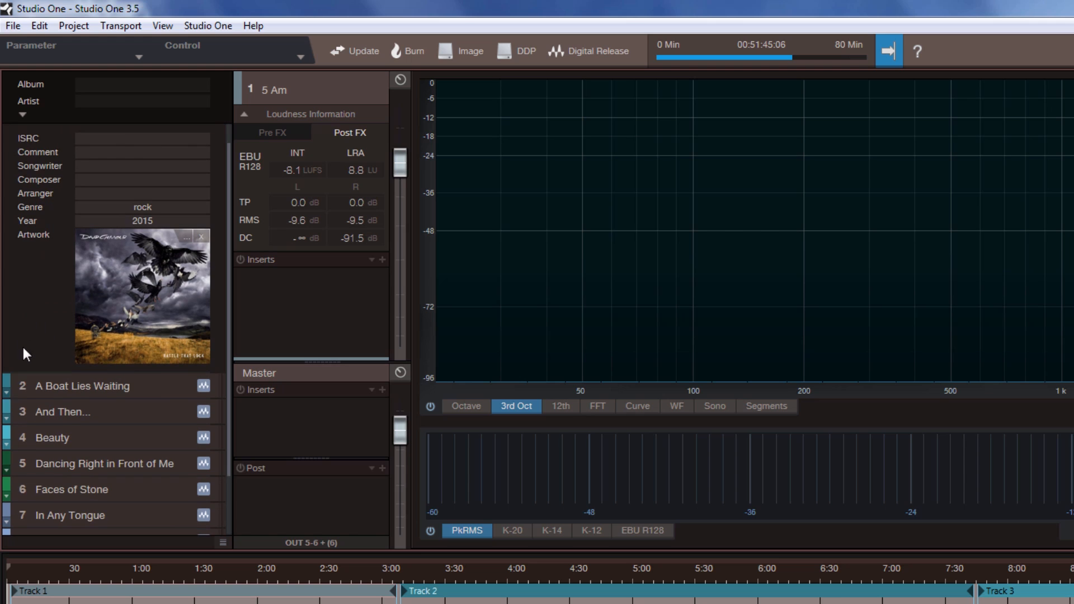
pyautogui.click(7, 392)
pyautogui.scroll(-3, 28, 370)
pyautogui.scroll(-7, 52, 430)
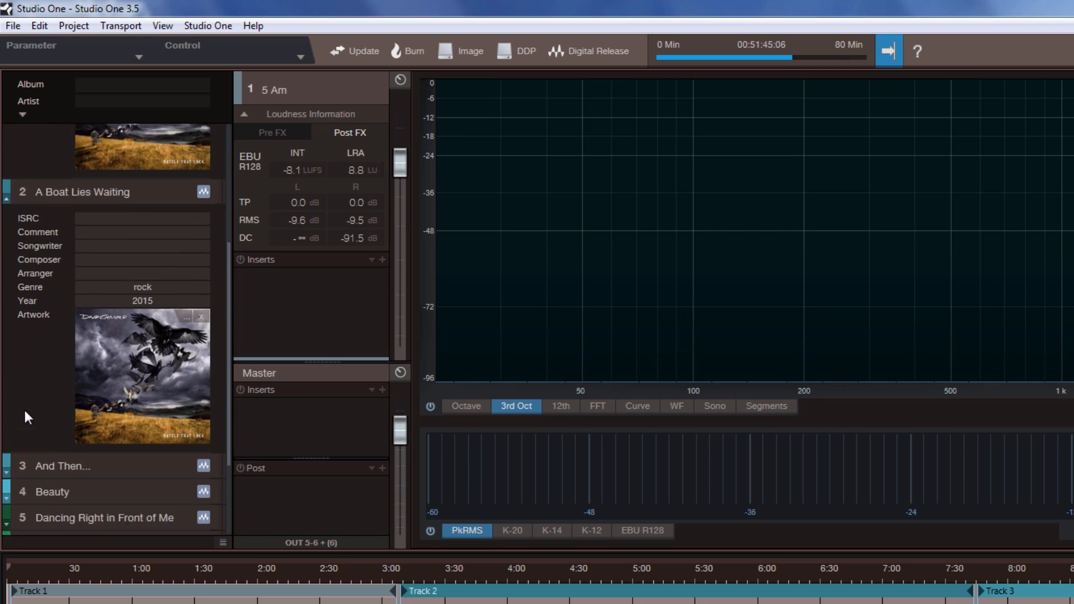
pyautogui.click(6, 390)
pyautogui.scroll(-3, 31, 384)
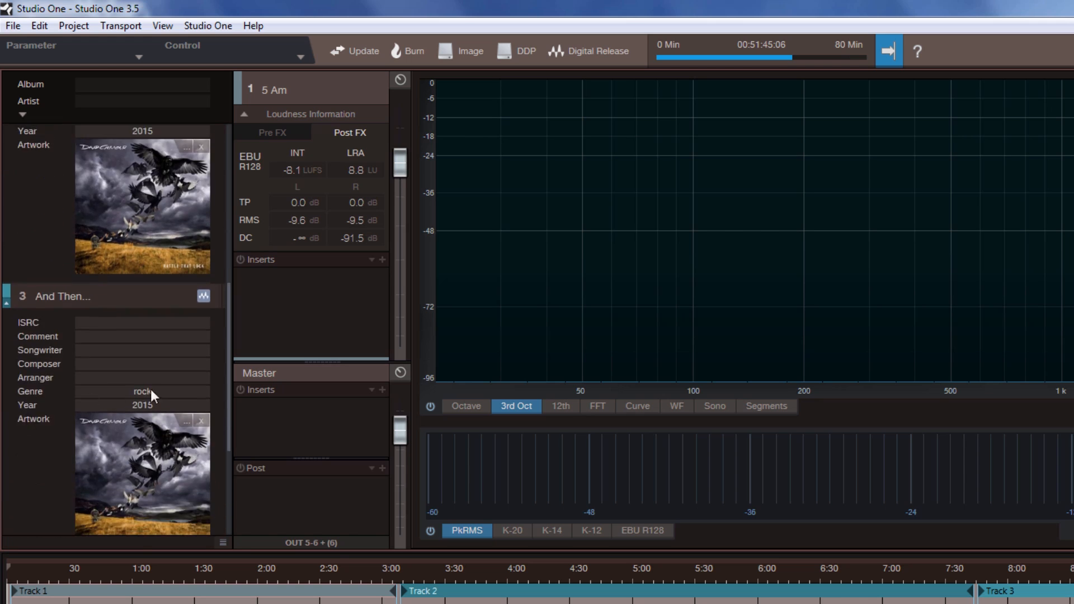
# Collapse the metadata of And Then..., A Boat Lies Waiting and 5 Am in the track list.
pyautogui.click(7, 300)
pyautogui.scroll(5, 33, 301)
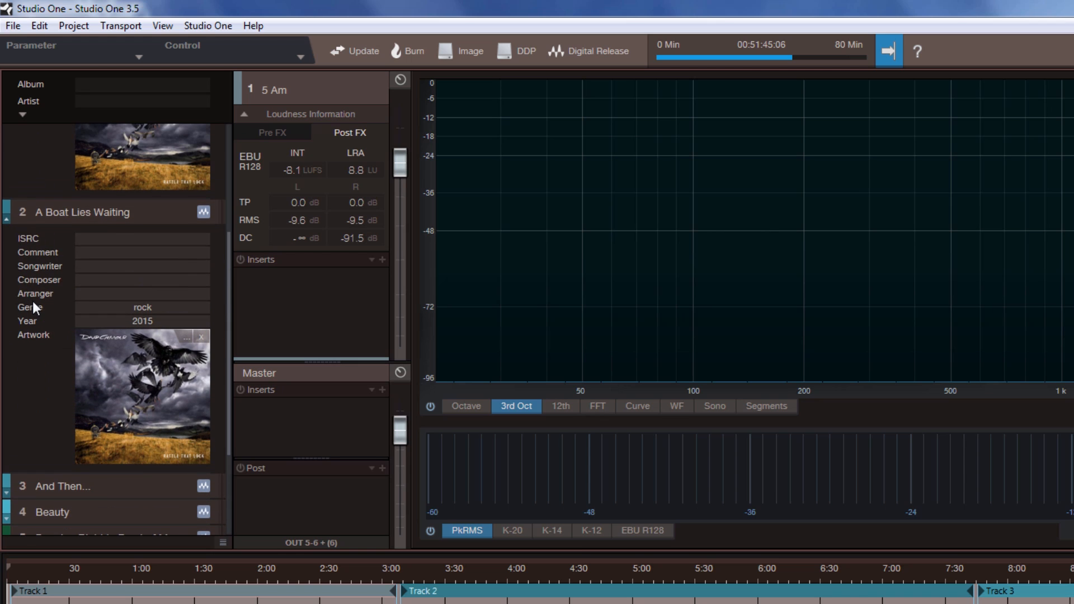
pyautogui.click(7, 220)
pyautogui.scroll(7, 7, 263)
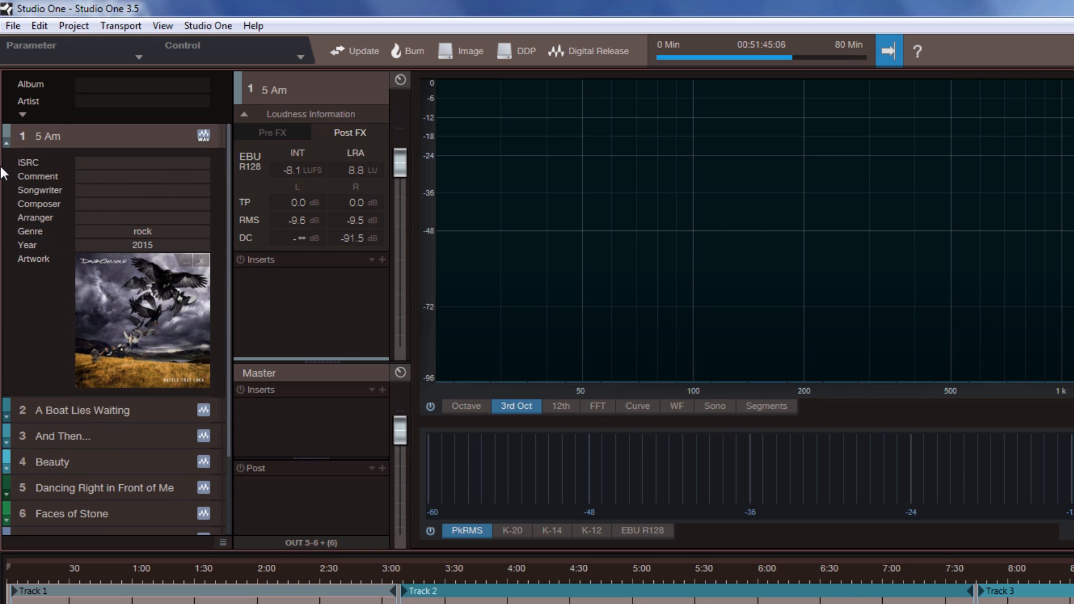
pyautogui.click(6, 146)
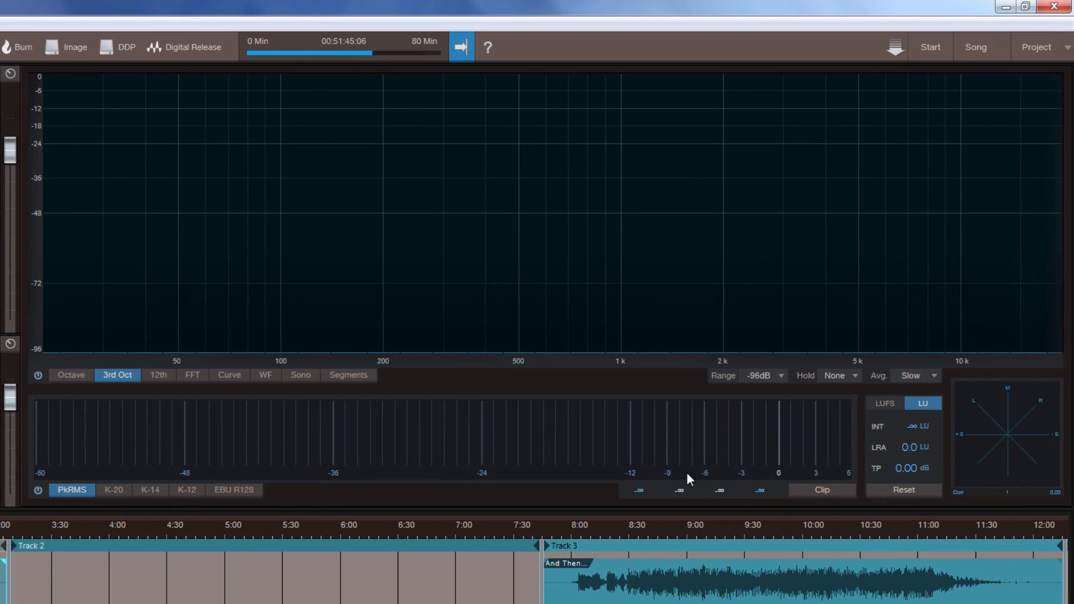
# Play Track 2 from about 5:30 and display its spectrum in 12th-octave bands.
pyautogui.click(294, 528)
pyautogui.press('space')
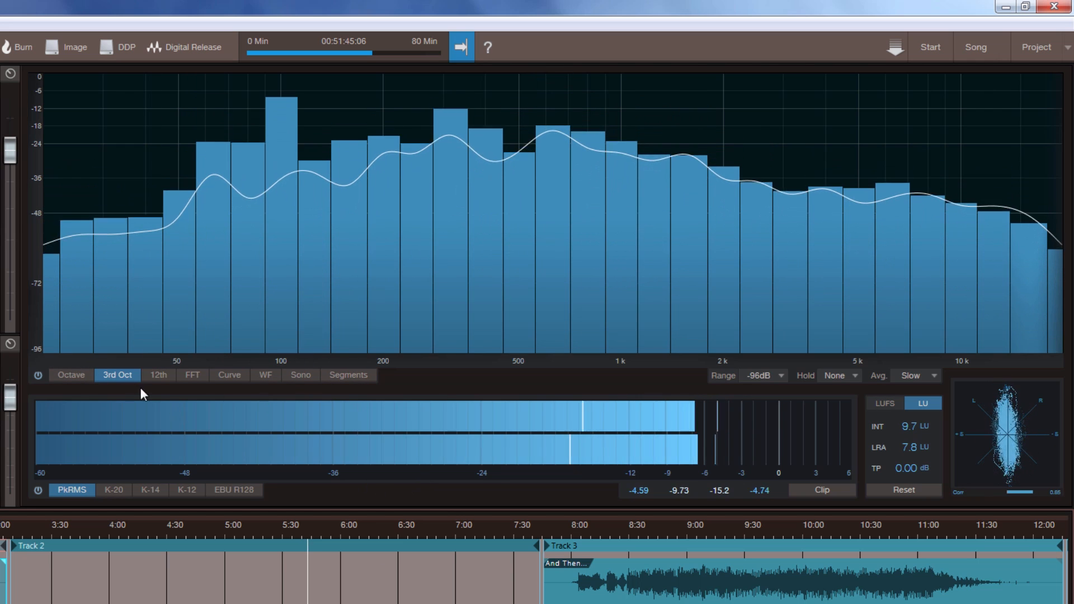
pyautogui.click(155, 375)
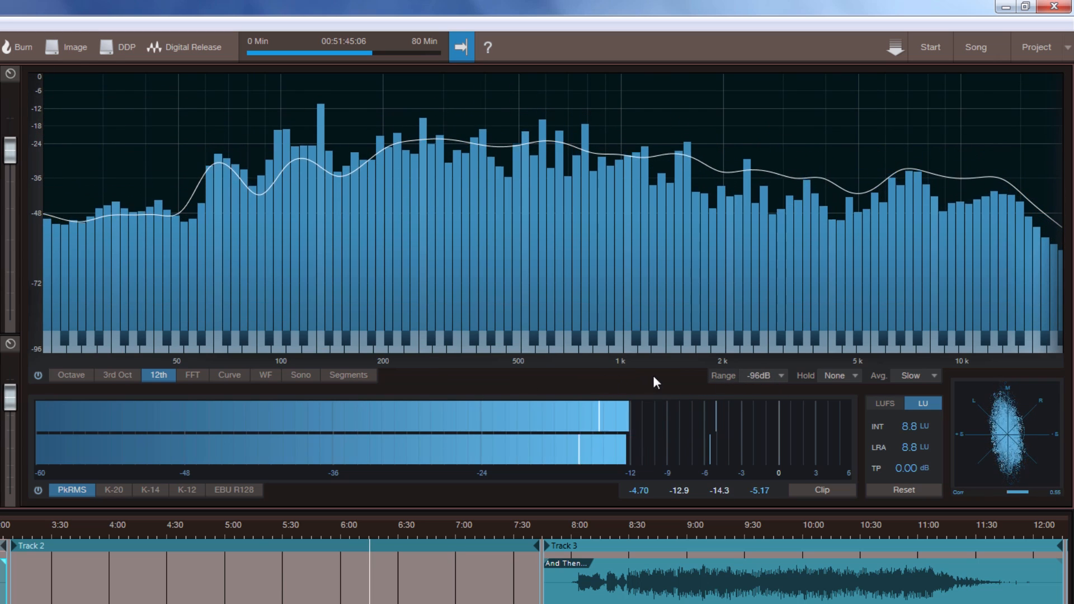
# Try spectrum ranges of -144 dB, -72 dB and -50 dB, and adjust the range directly on the level scale.
pyautogui.click(778, 375)
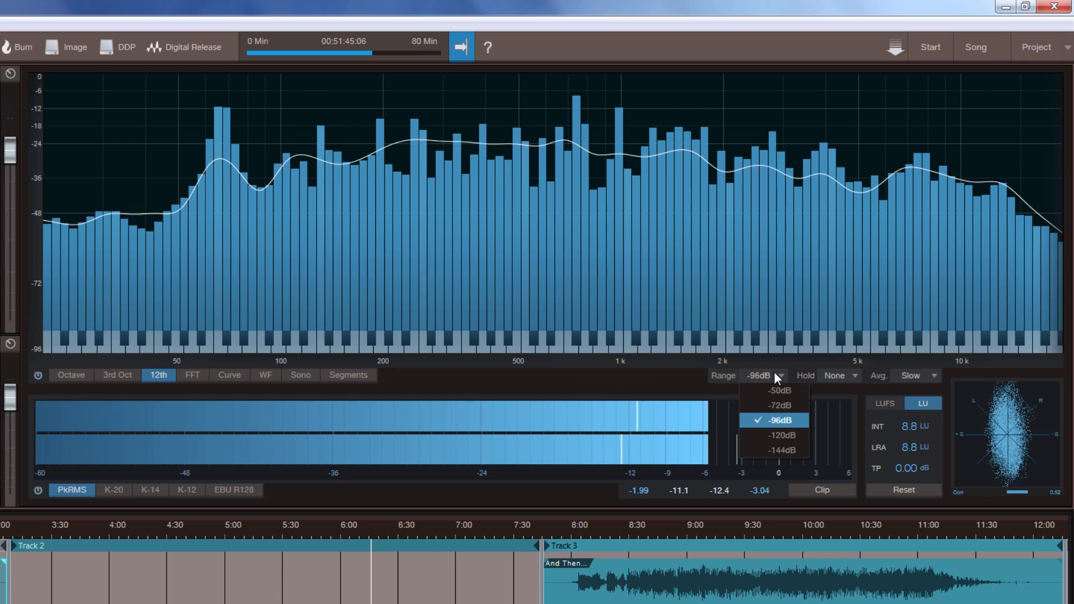
pyautogui.click(781, 450)
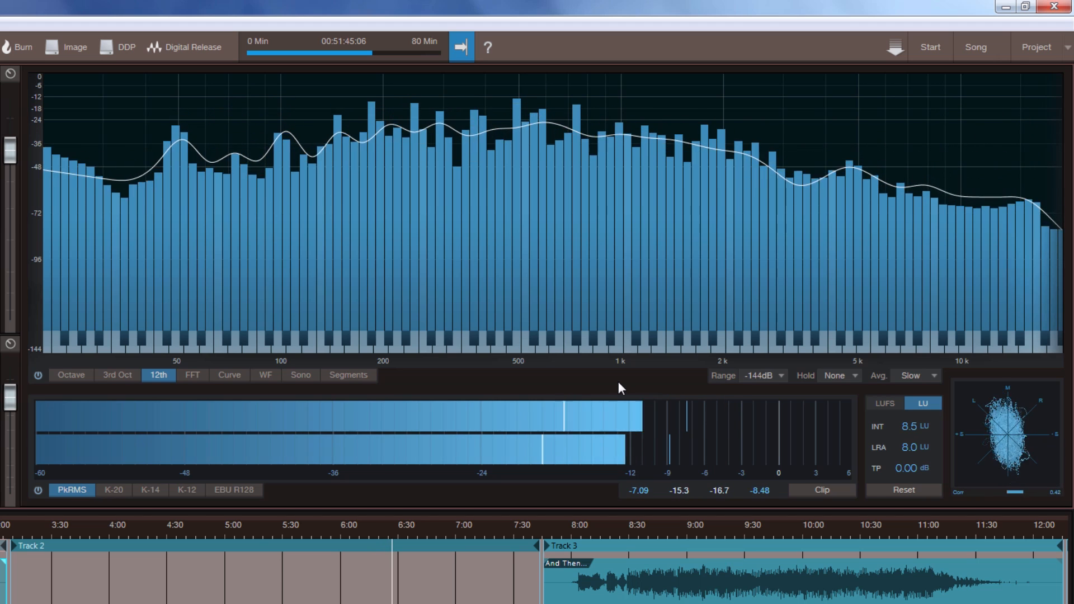
pyautogui.click(765, 376)
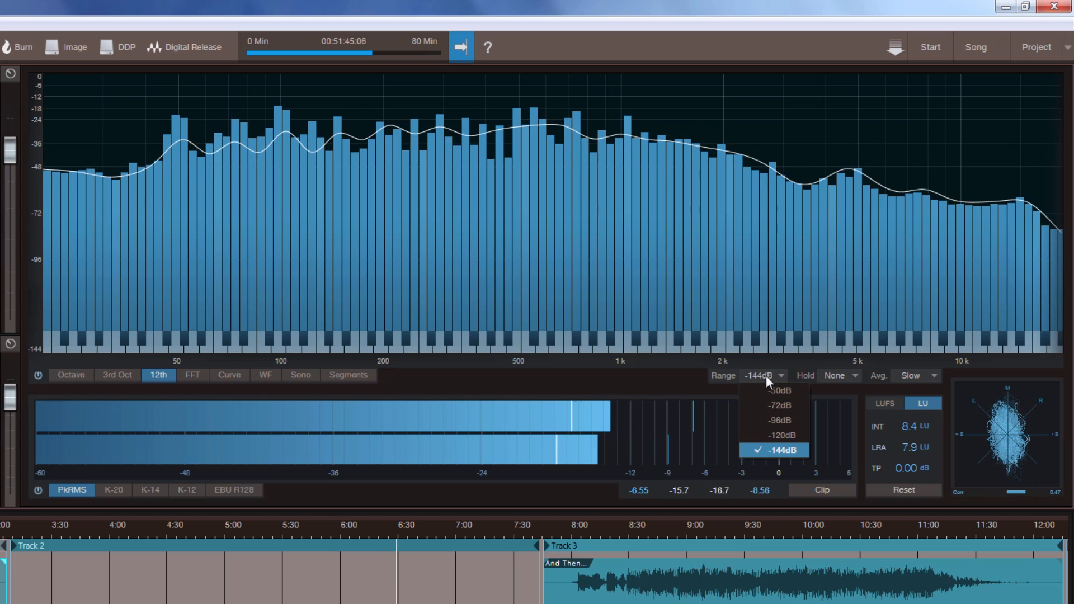
pyautogui.click(780, 405)
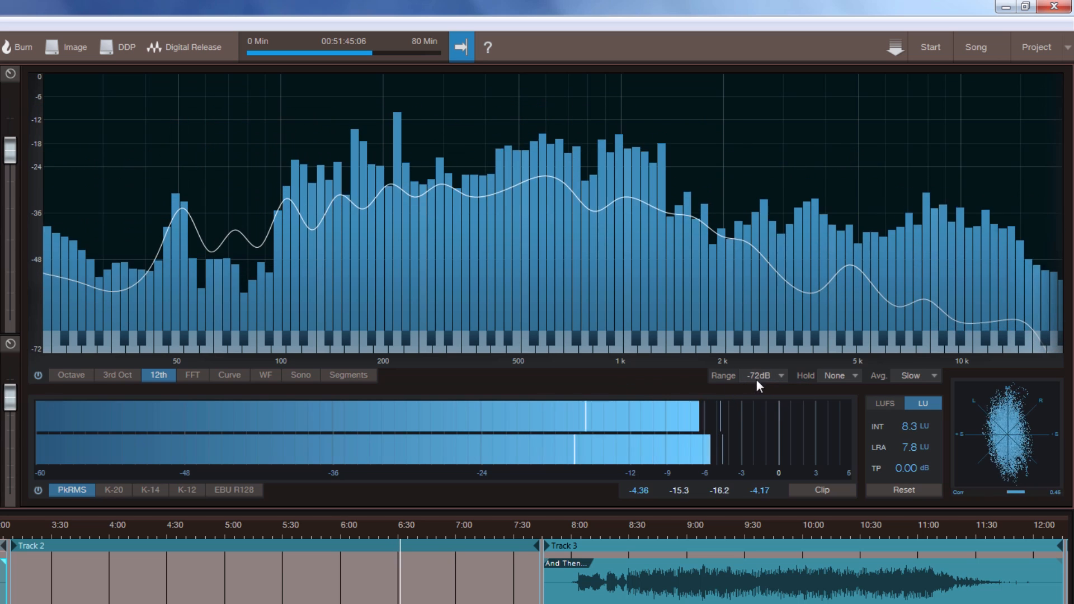
pyautogui.click(773, 372)
pyautogui.click(775, 390)
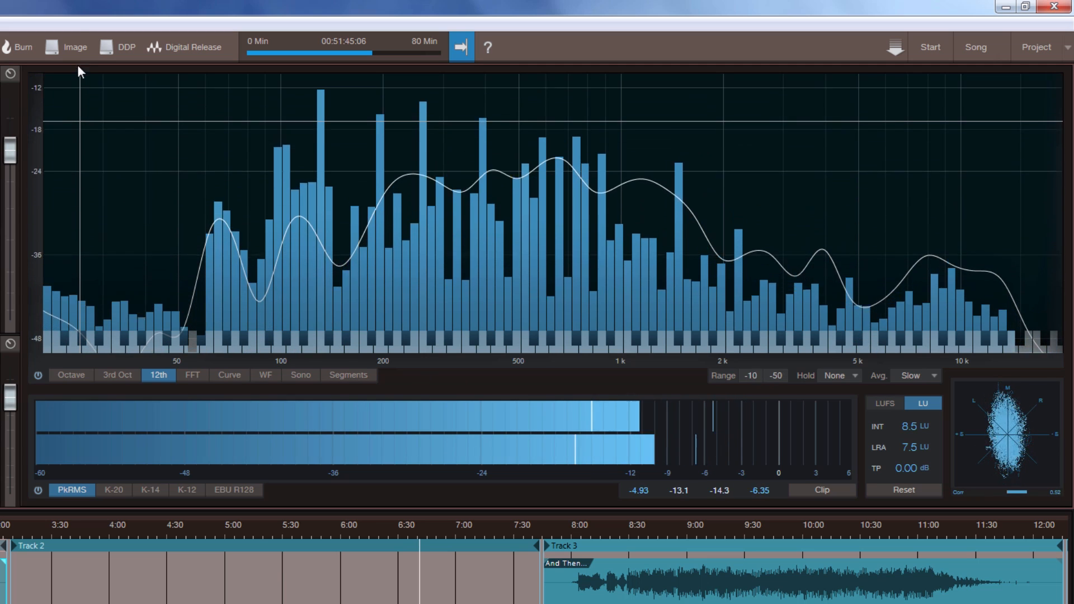
pyautogui.moveTo(68, 169); pyautogui.dragTo(104, 140)
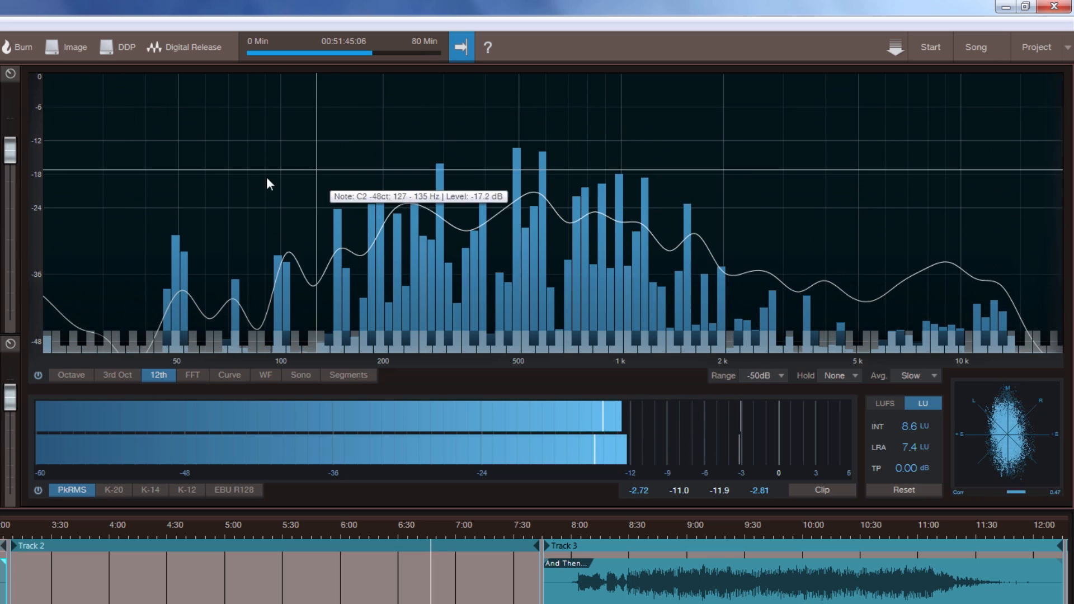
# Switch the spectrum meter to FFT with a range of -72 dB.
pyautogui.click(190, 374)
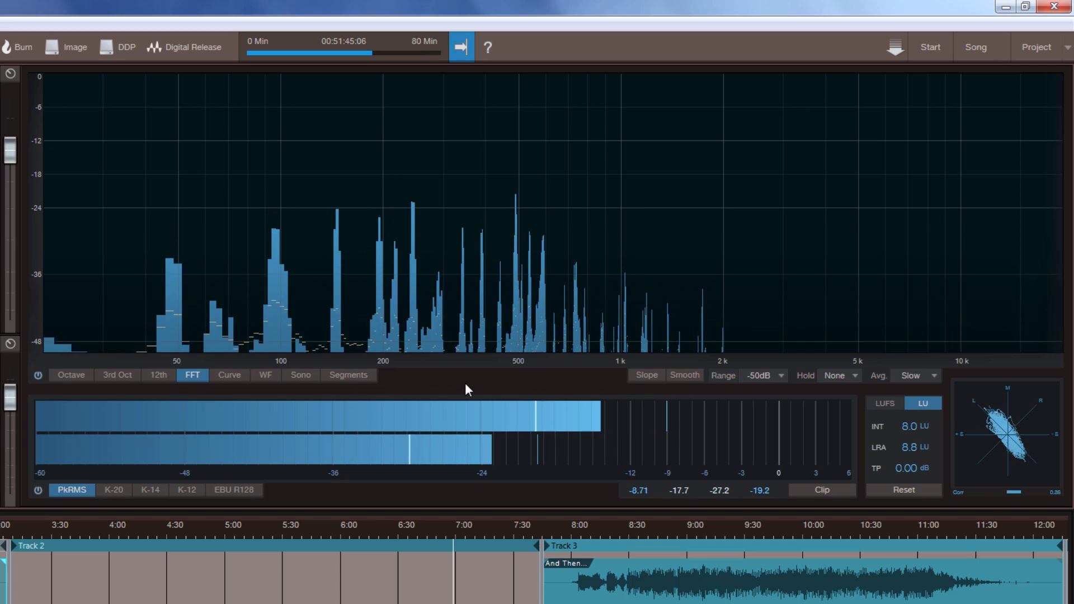
pyautogui.click(772, 377)
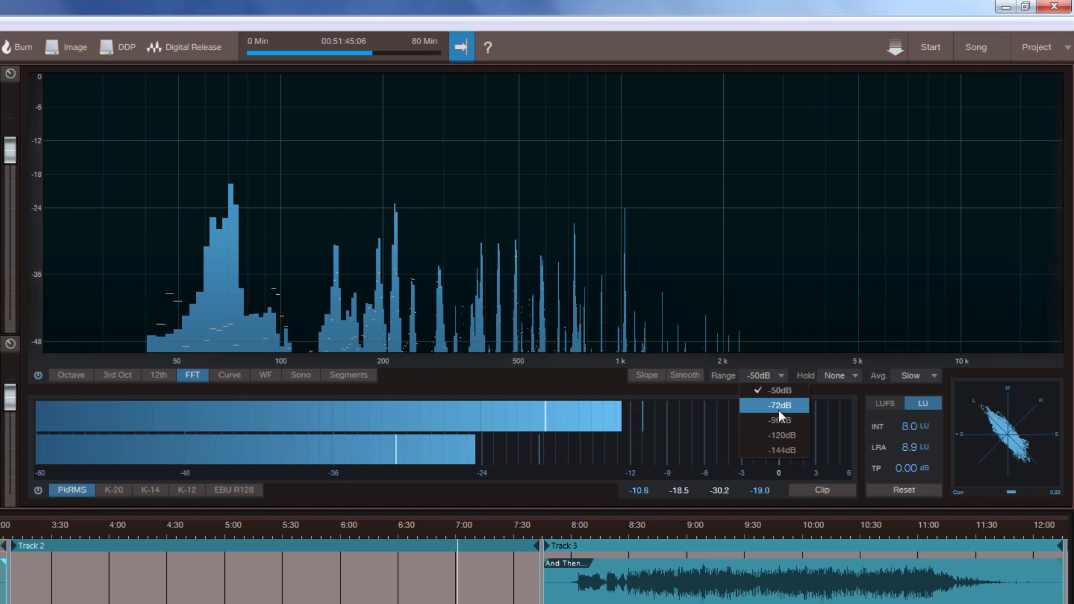
pyautogui.click(779, 407)
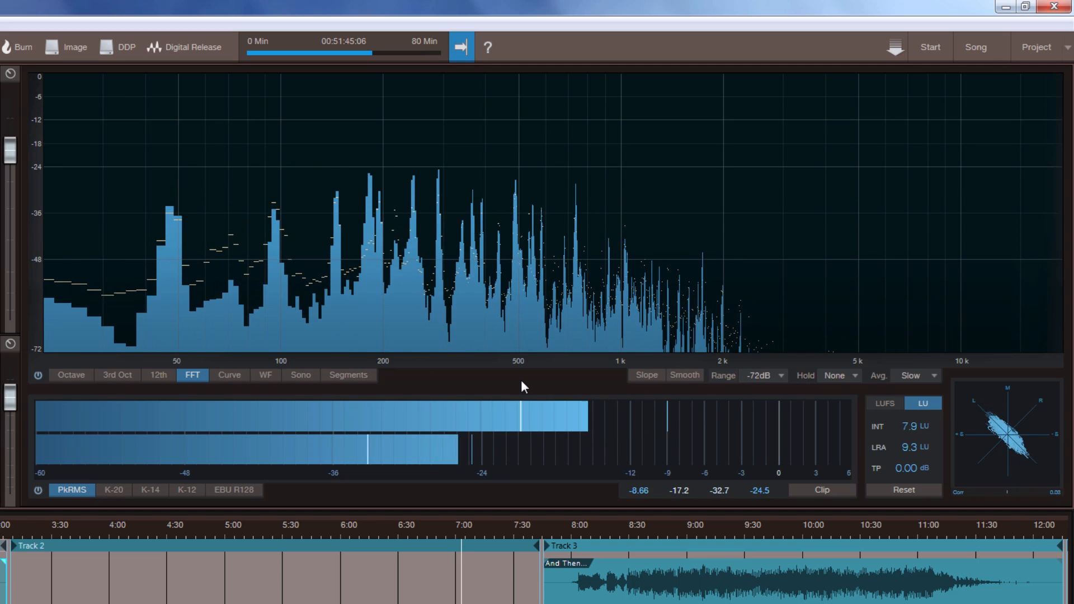
# Try the Slope option, enable Smooth for the FFT curve and keep its averaging at Slow.
pyautogui.click(643, 374)
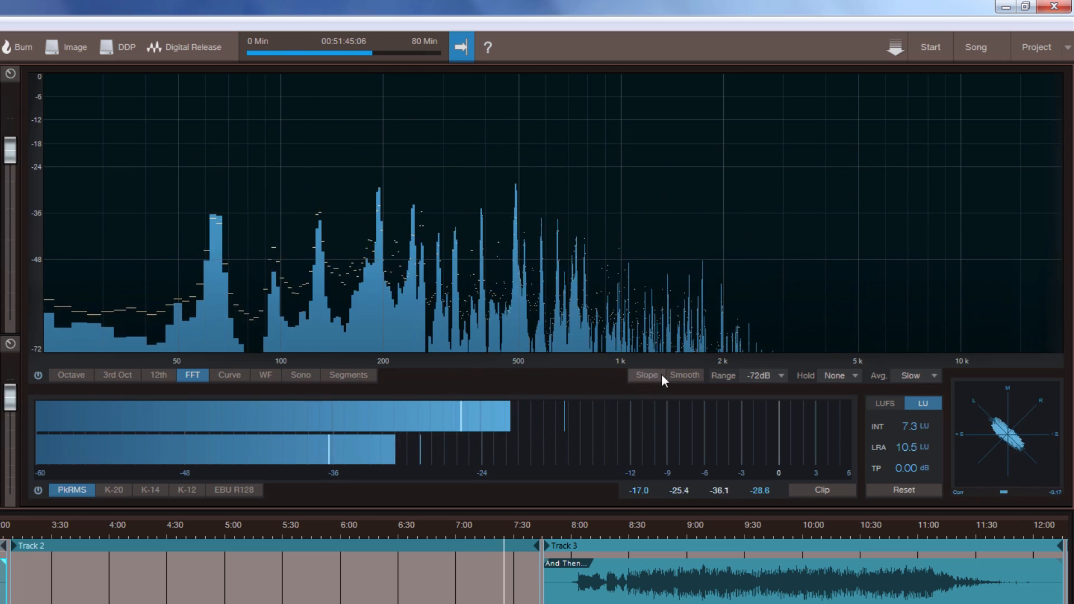
pyautogui.click(681, 375)
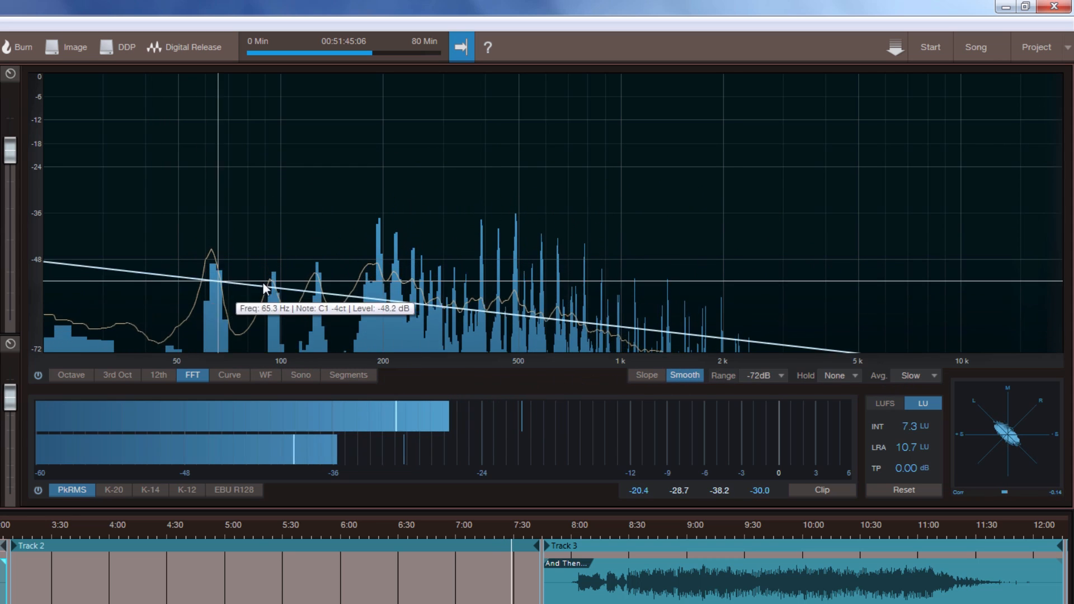
pyautogui.click(918, 375)
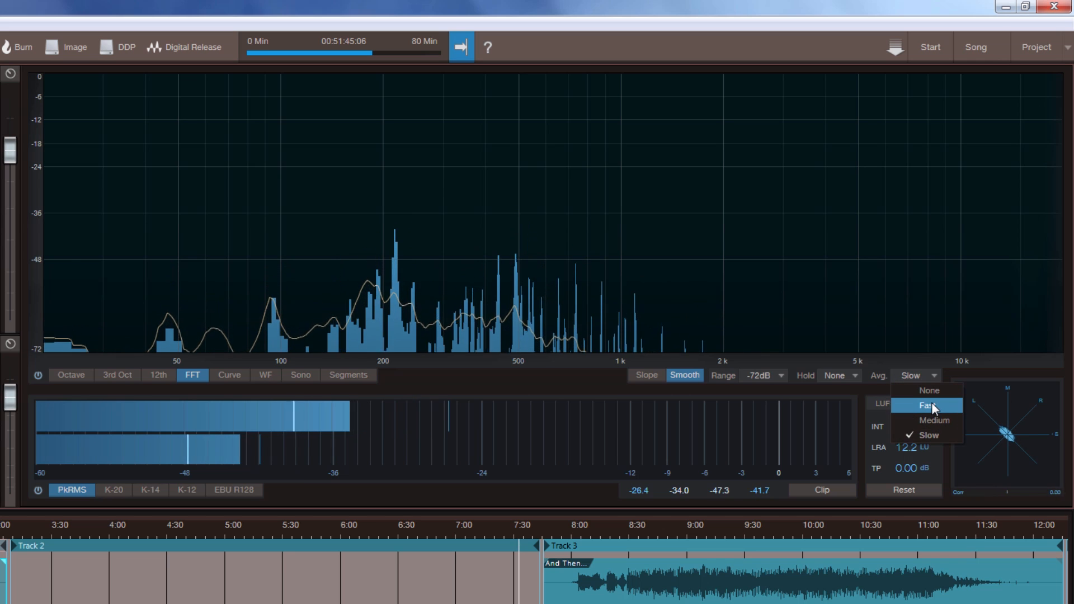
pyautogui.click(925, 436)
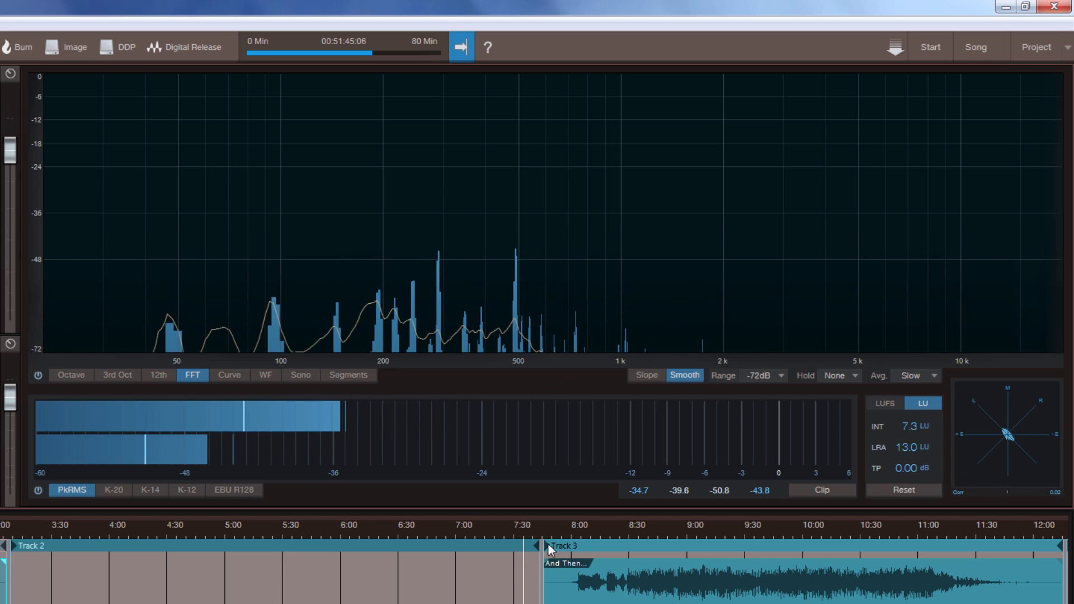
# Replay Track 2 from about 6:12 and compare the FFT average curve with Smooth off and on.
pyautogui.click(372, 529)
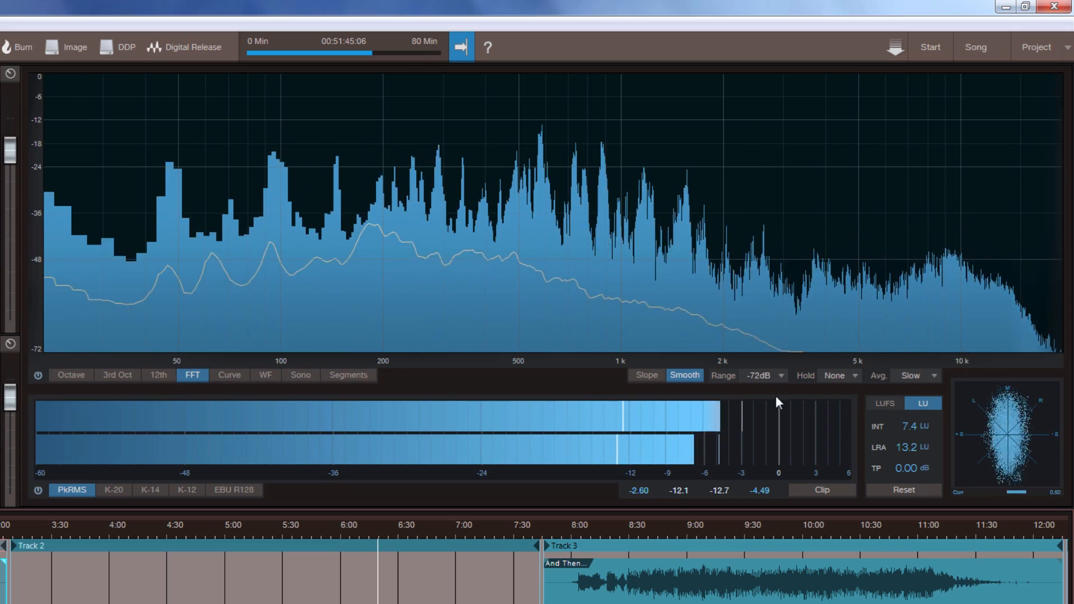
pyautogui.click(694, 376)
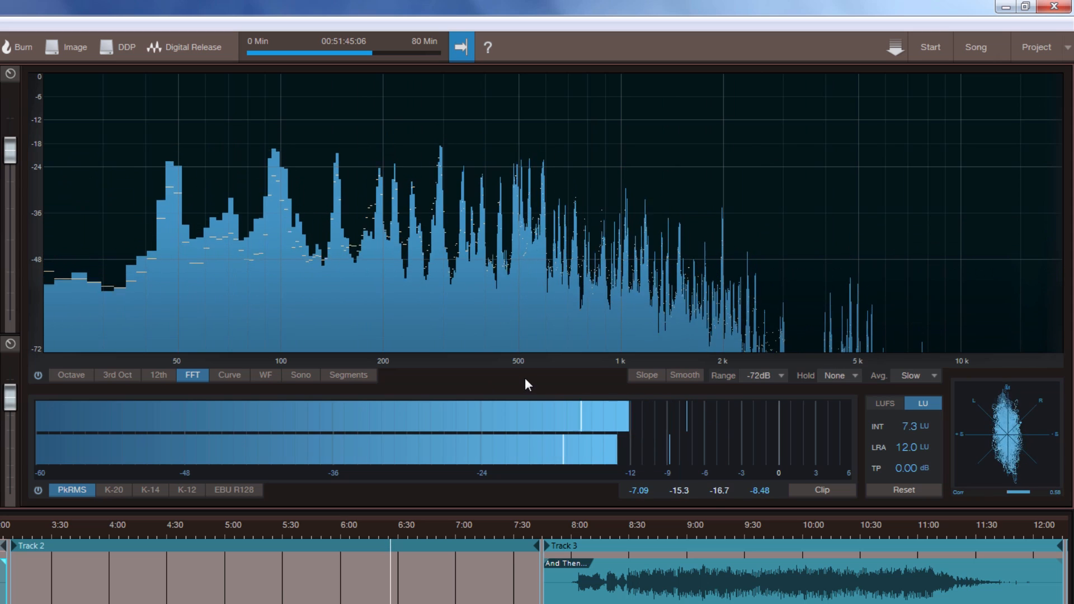
pyautogui.click(686, 375)
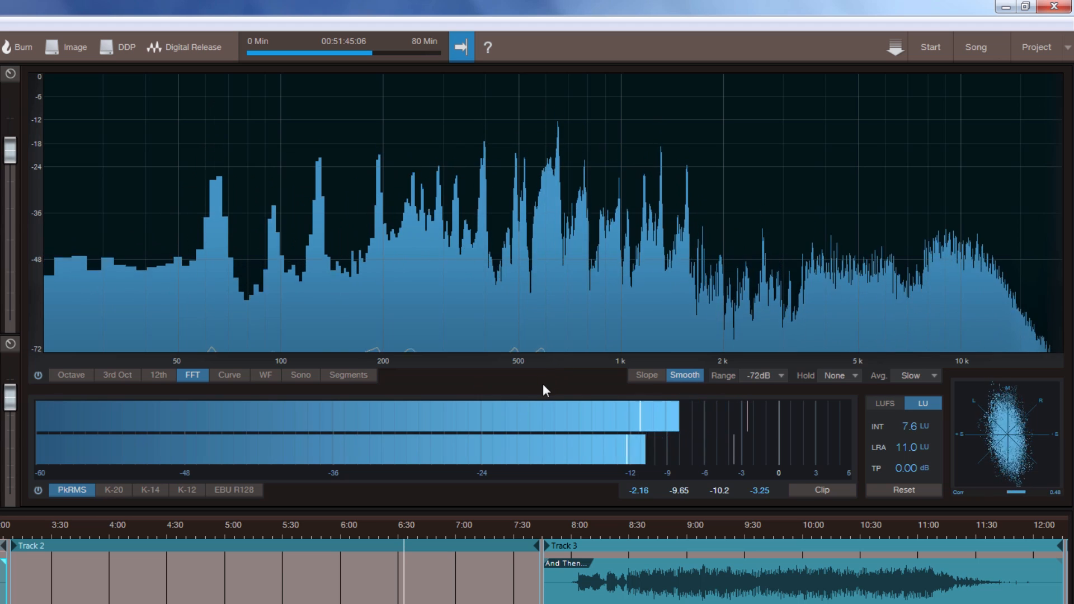
# Display the spectrum as Segments and enlarge the meter area vertically above the timeline.
pyautogui.click(354, 373)
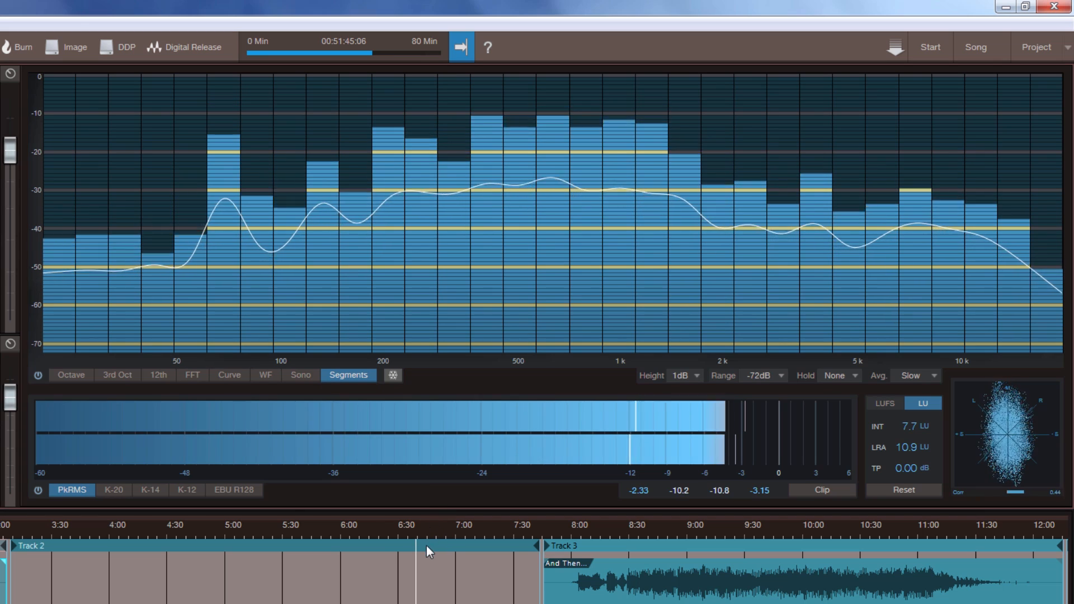
pyautogui.moveTo(283, 511); pyautogui.dragTo(280, 567)
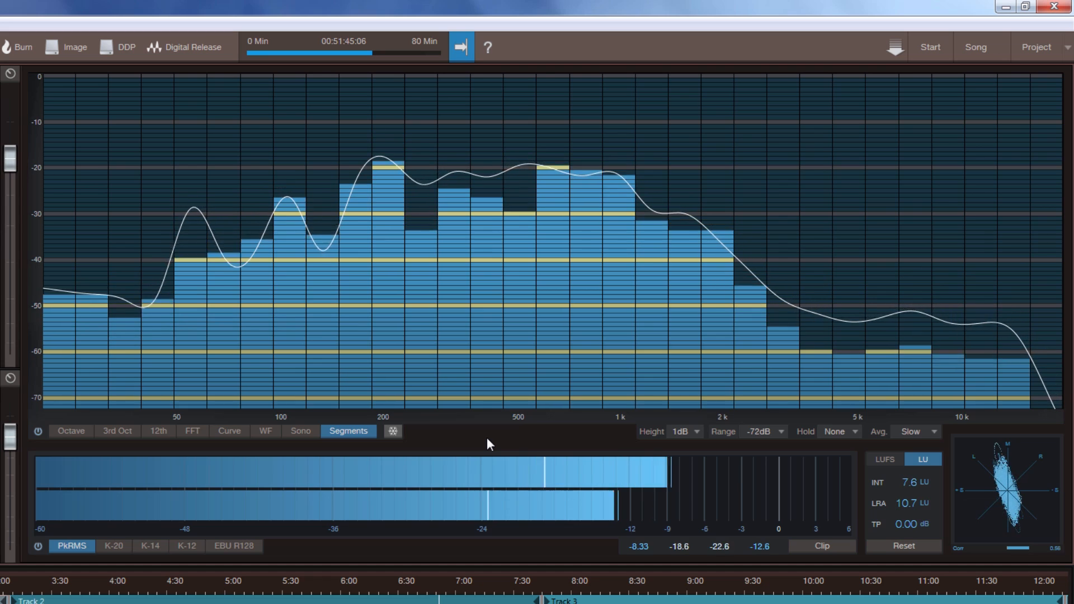
pyautogui.click(394, 431)
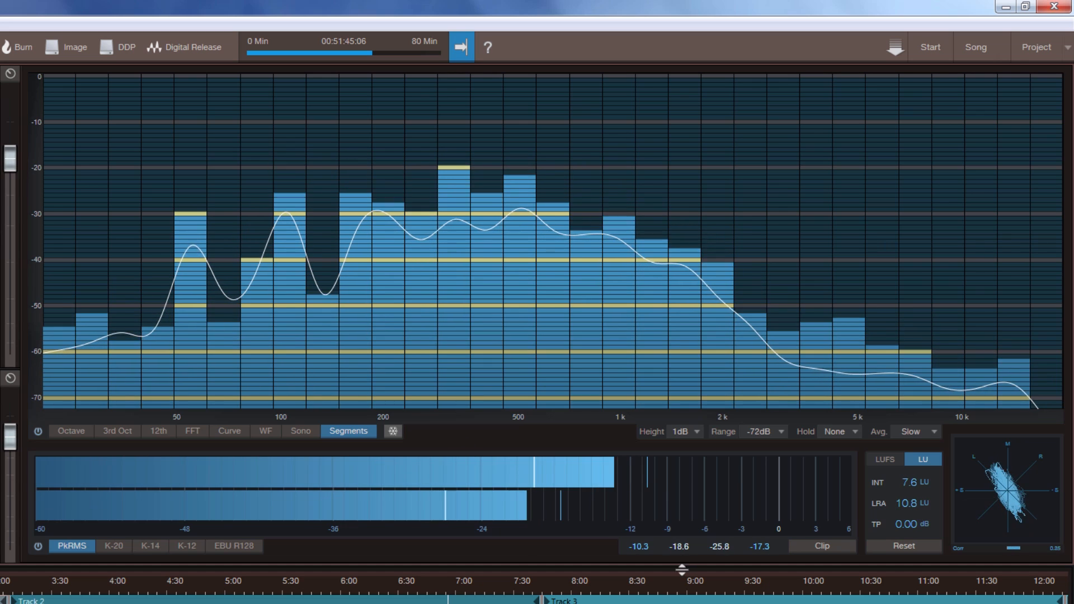
# Play Track 3 from about 8:50 and switch its level meter to EBU R128 with EBU +18 scaling enabled.
pyautogui.click(675, 586)
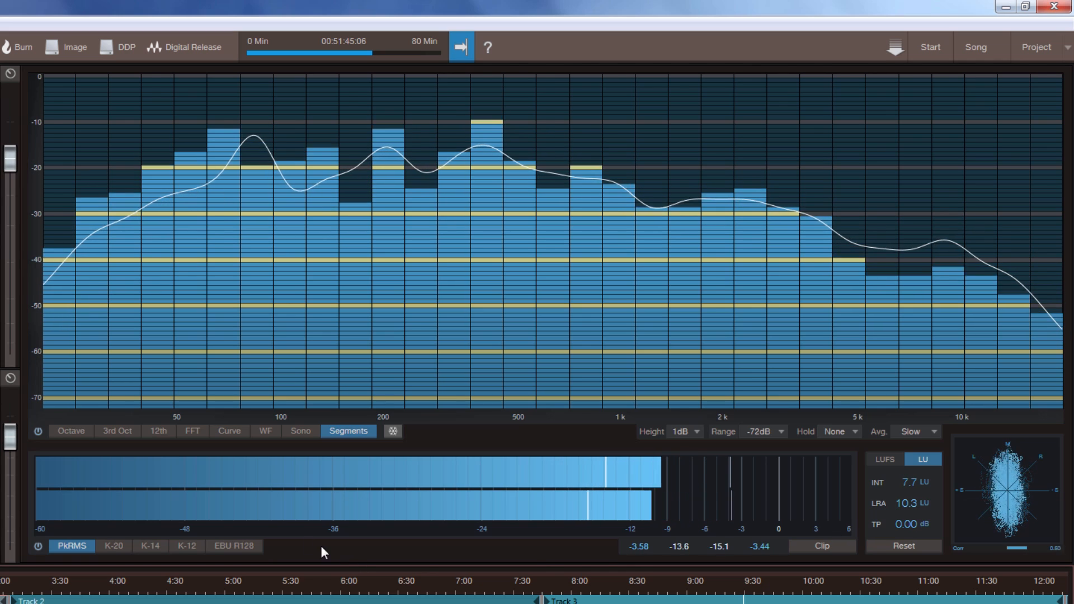
pyautogui.click(236, 545)
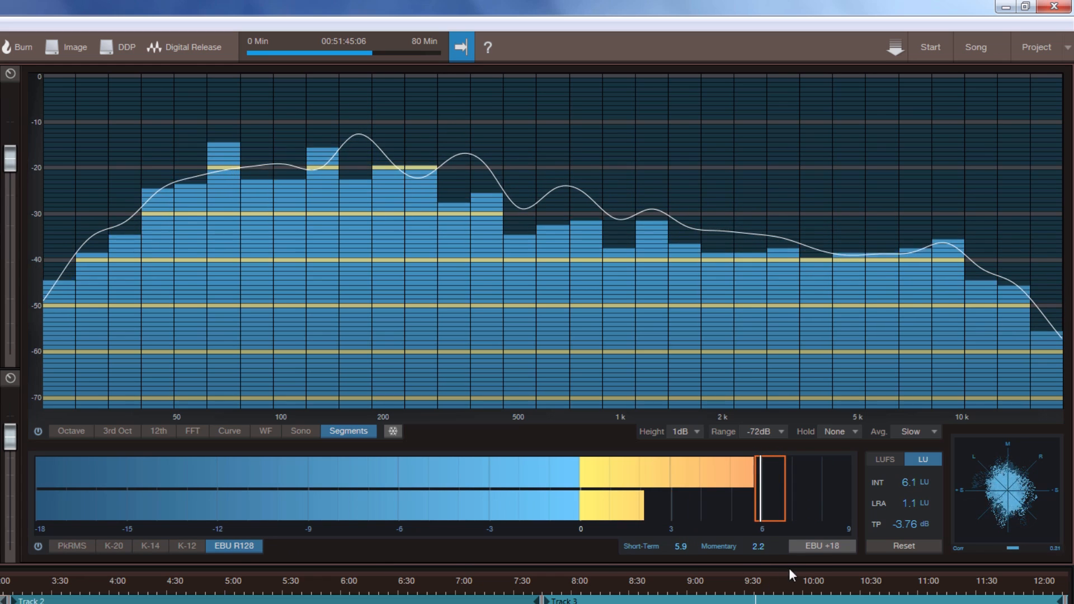
pyautogui.click(820, 545)
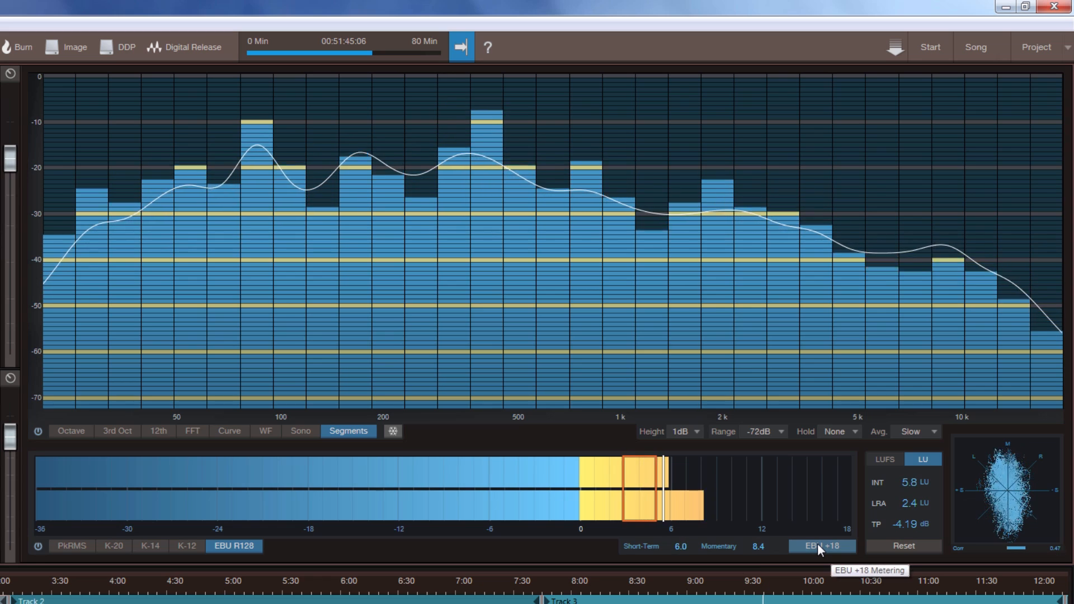
pyautogui.click(818, 545)
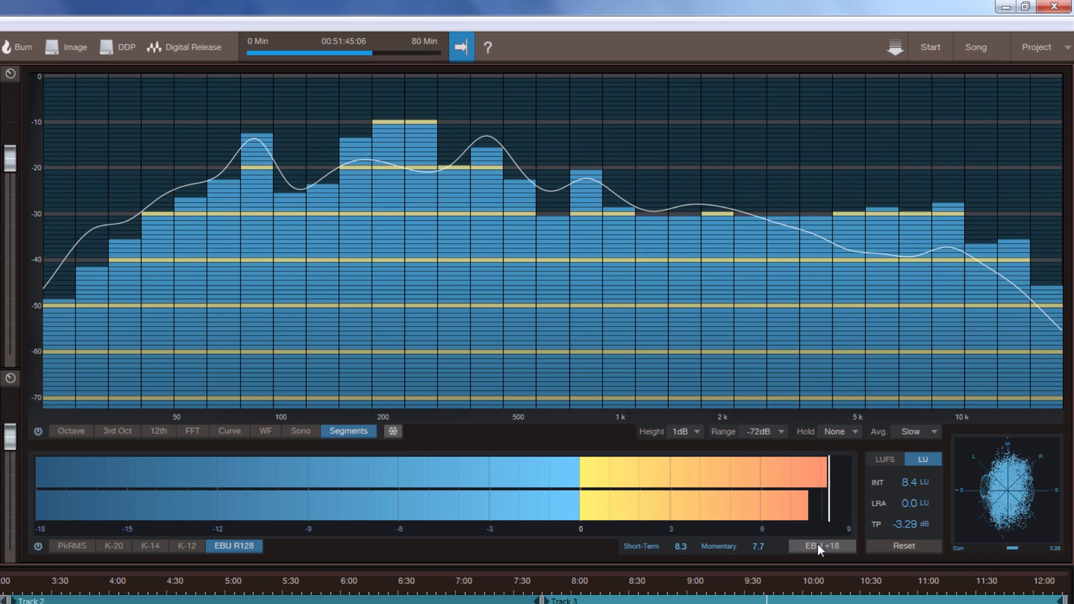
pyautogui.click(818, 545)
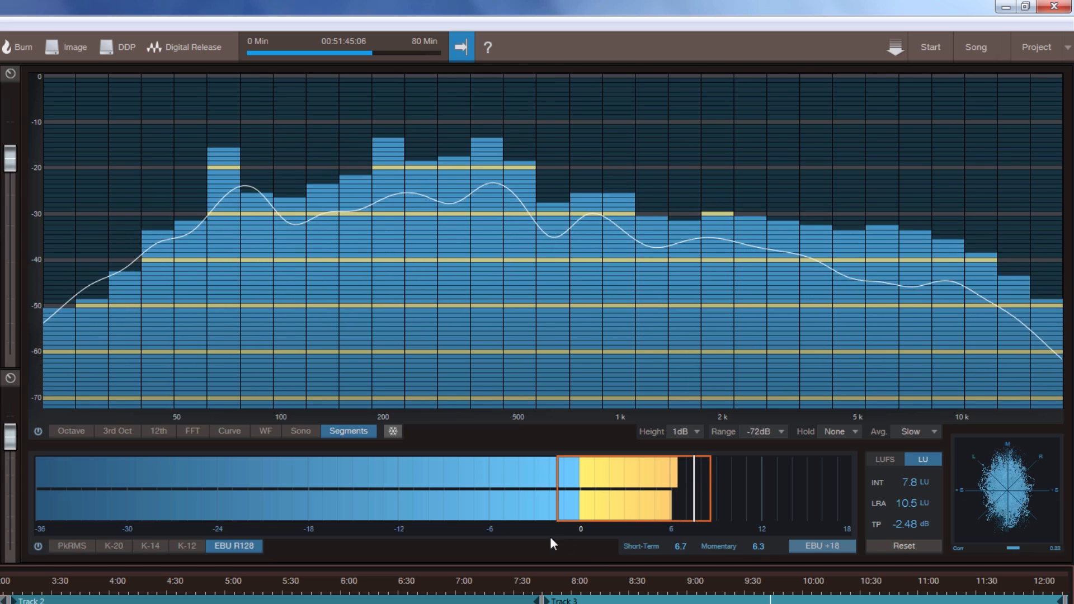
# Switch the spectrum and level meters off and back on, and stop playback.
pyautogui.click(37, 432)
pyautogui.click(38, 547)
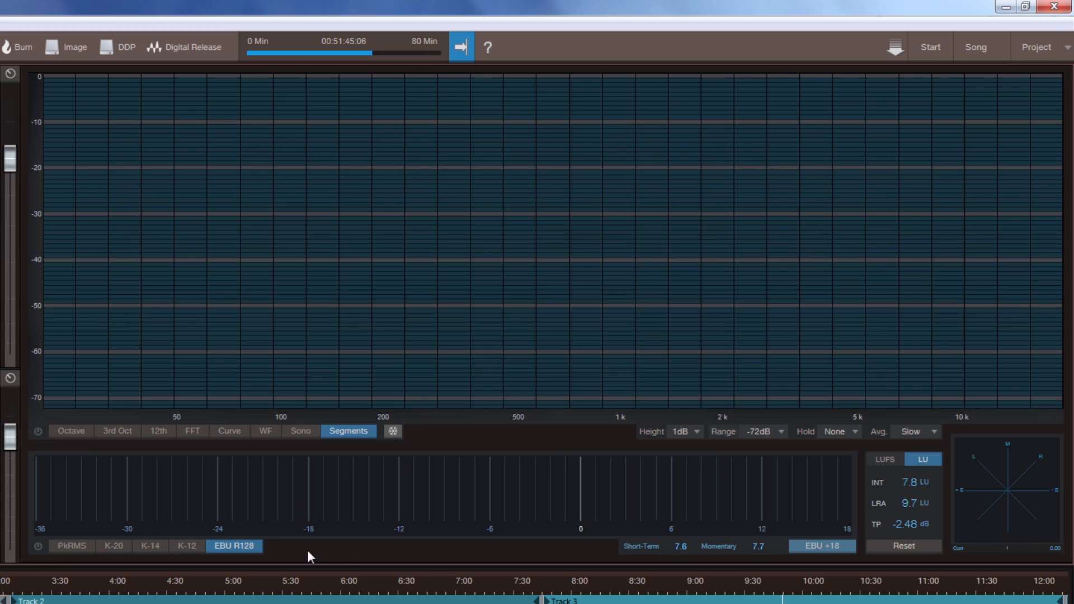
pyautogui.click(37, 547)
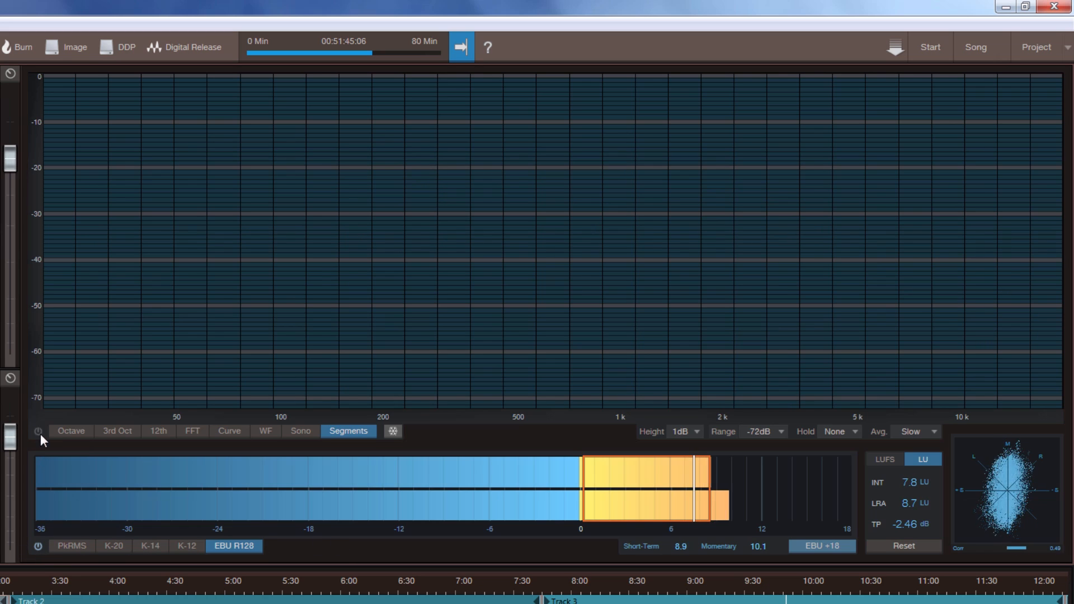
pyautogui.click(38, 432)
pyautogui.press('space')
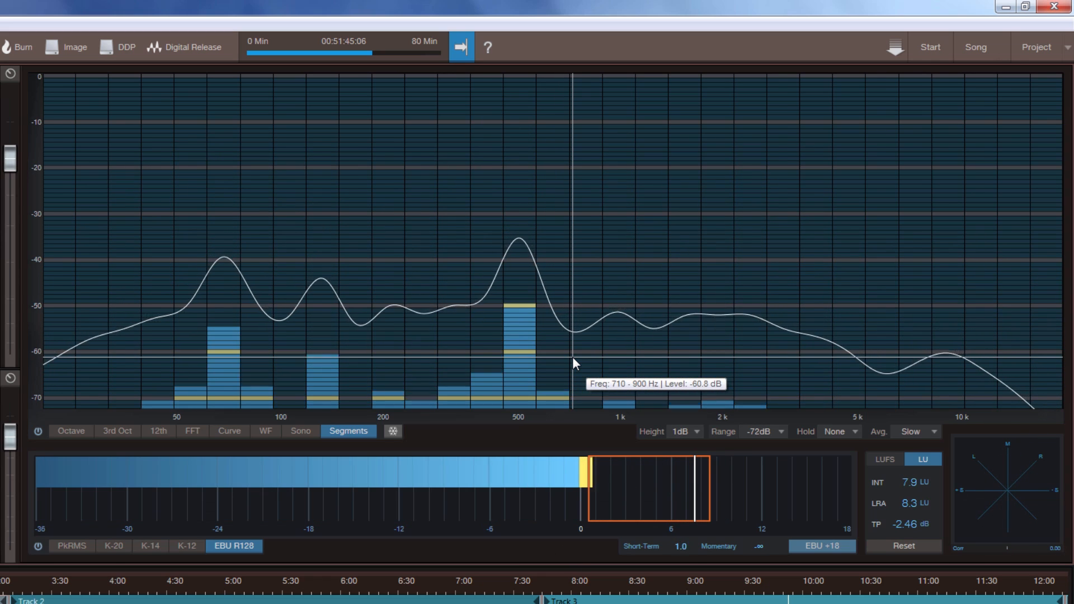
# Show the browser, look through the project's audio files in the Pool, return to the Effects list and hide the browser.
pyautogui.press('F5')
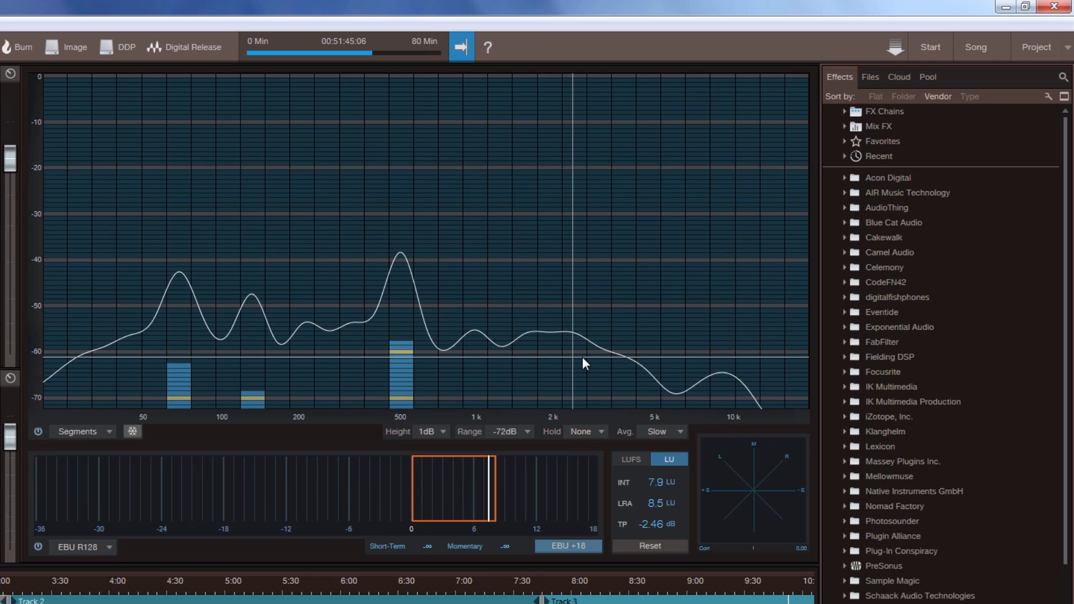
pyautogui.click(928, 77)
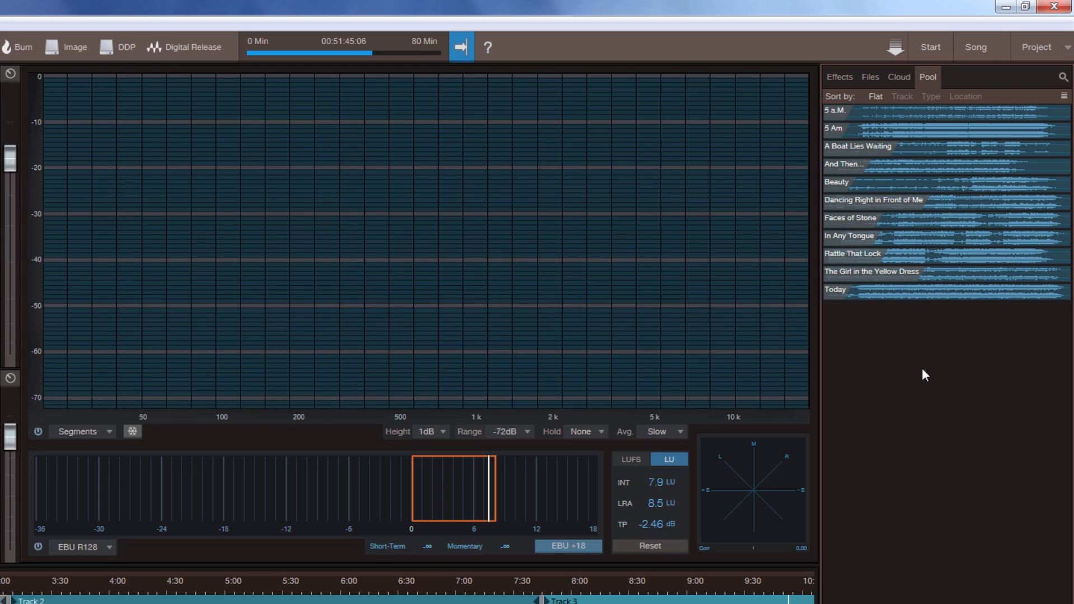
pyautogui.click(830, 79)
pyautogui.press('F5')
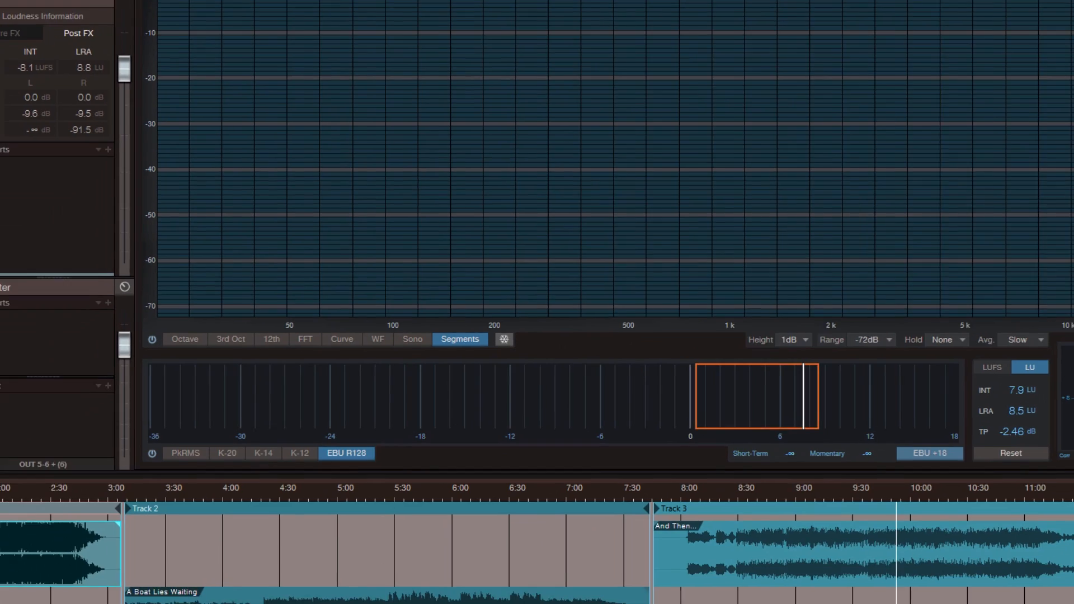
# Split the "And Then..." clip in Track 3 at the playhead position of about 9:52.
pyautogui.moveTo(40, 601); pyautogui.dragTo(138, 555)
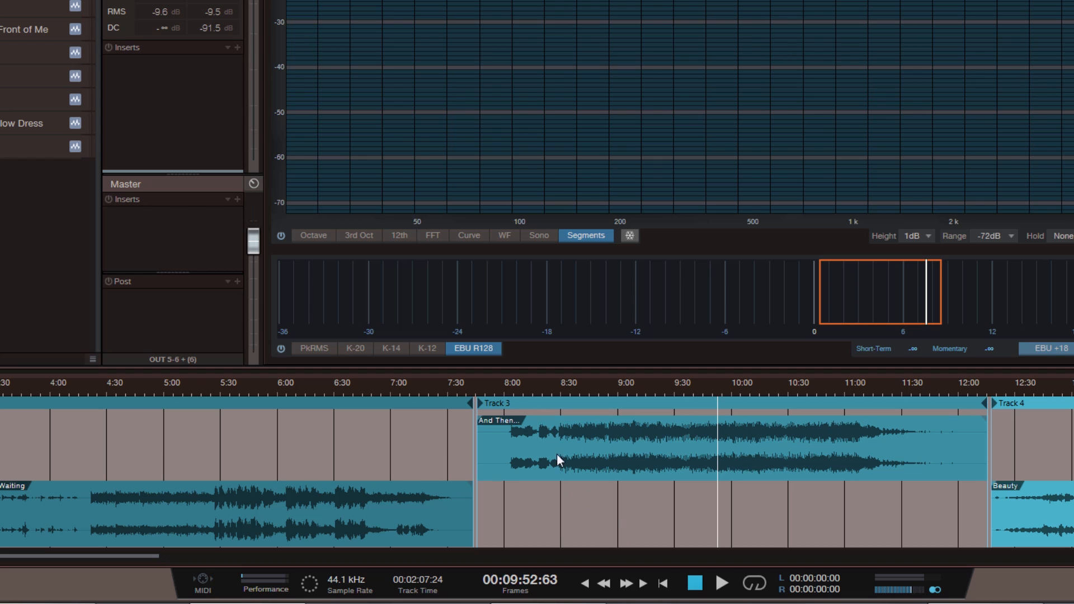
pyautogui.click(540, 444)
pyautogui.click(398, 518)
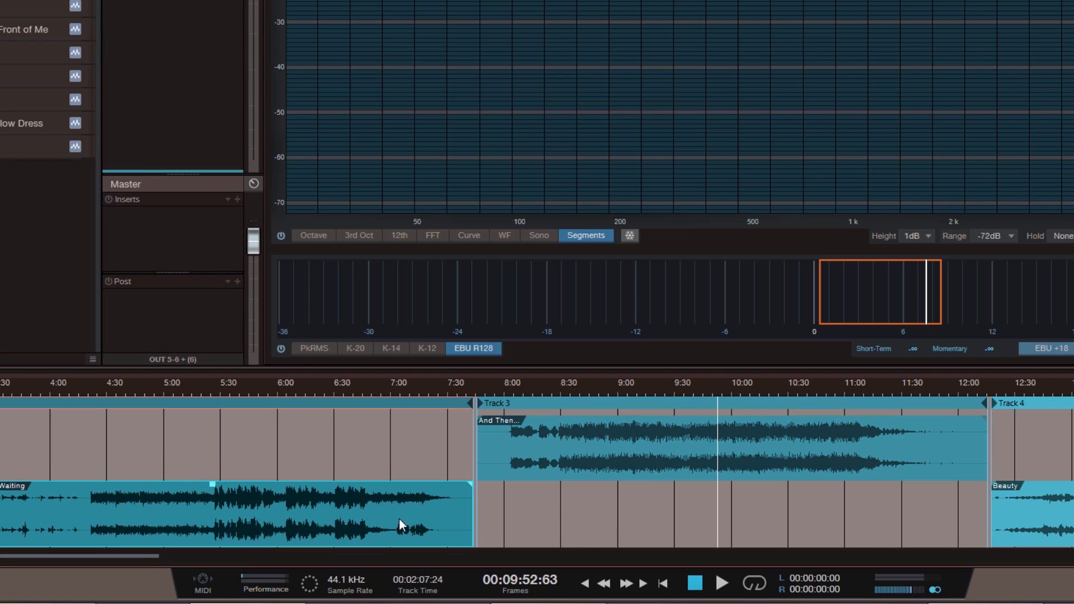
pyautogui.click(570, 446)
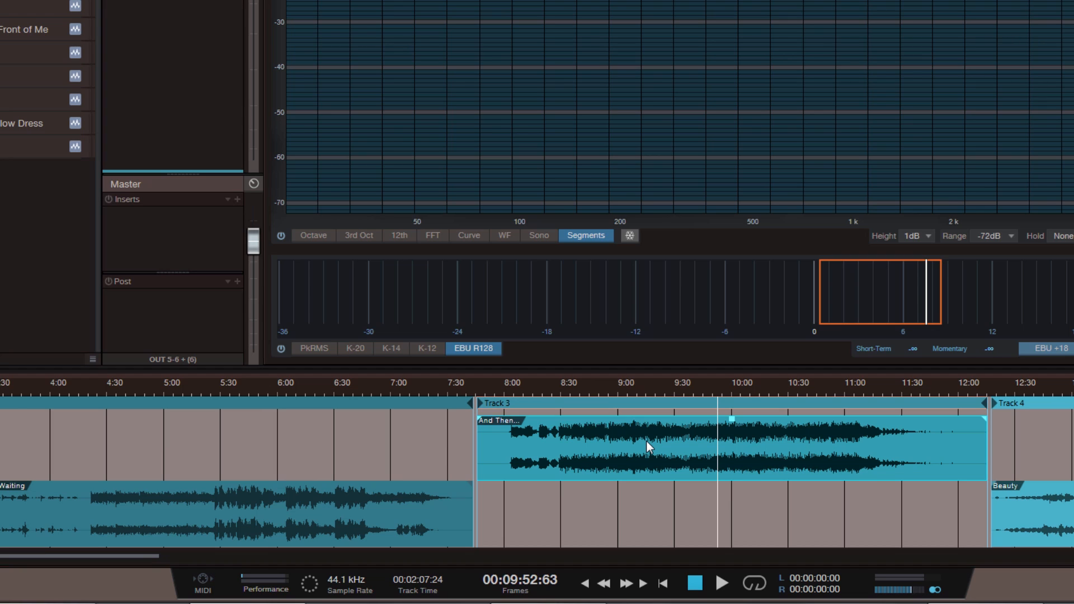
pyautogui.rightClick(647, 446)
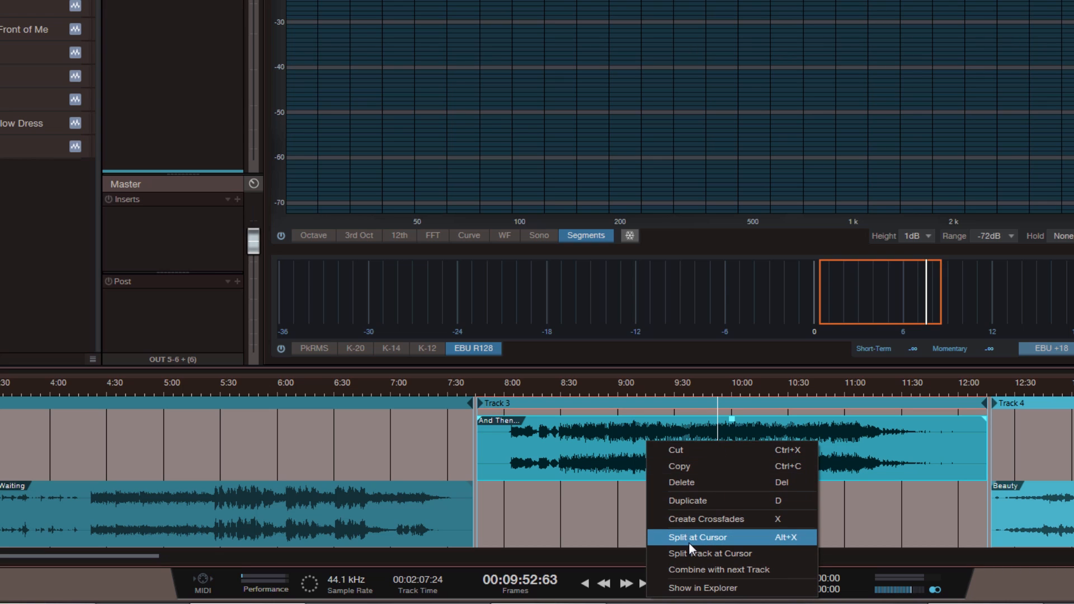
pyautogui.click(747, 536)
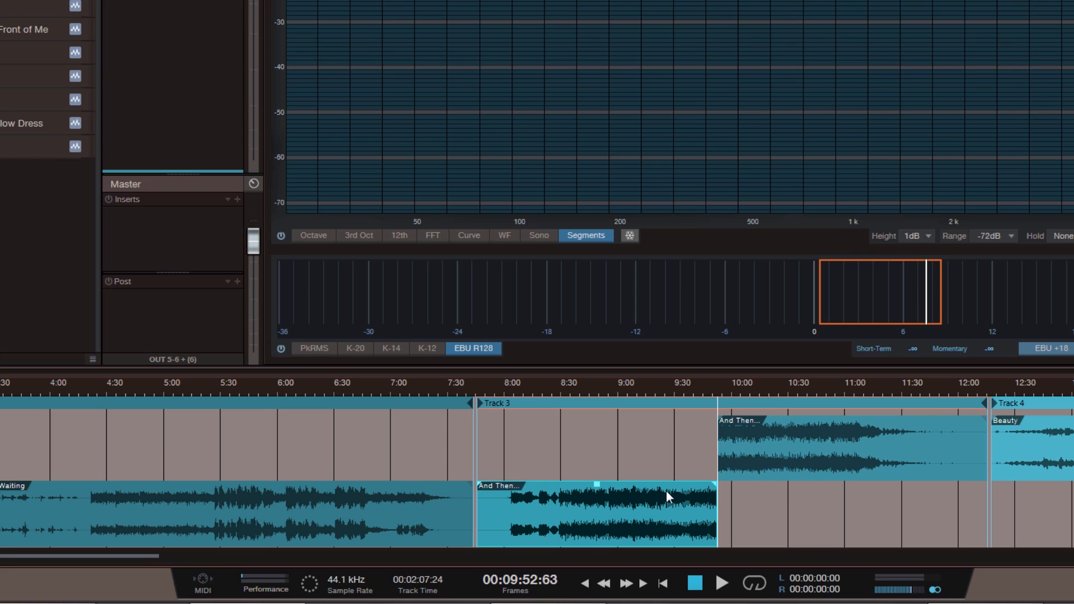
# Split the latter part of the Track 3 clip at about 11:04 and shift the middle and last pieces slightly to the right.
pyautogui.click(860, 457)
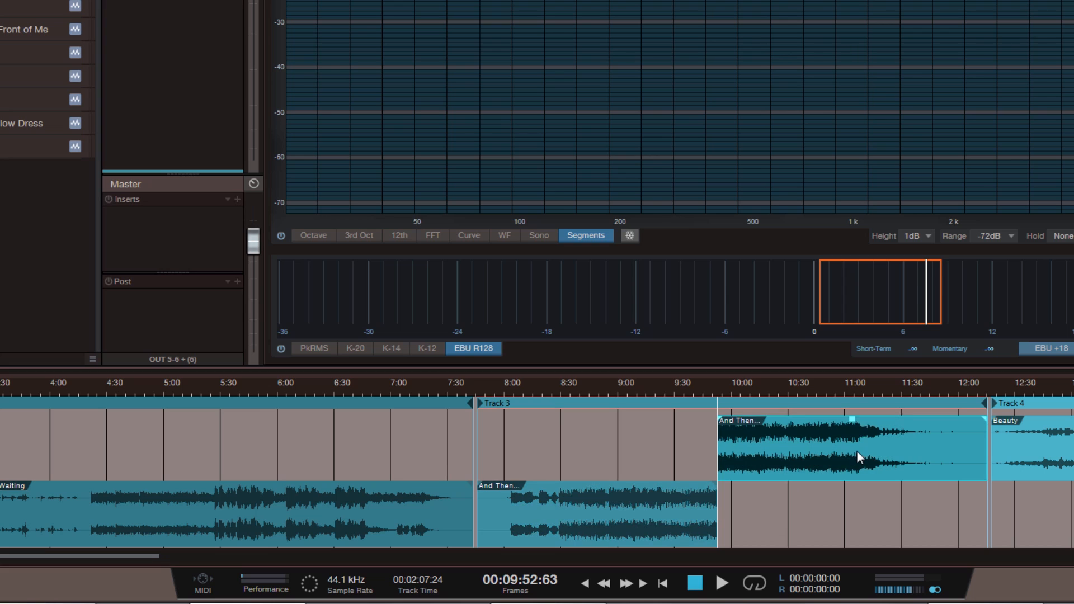
pyautogui.click(854, 390)
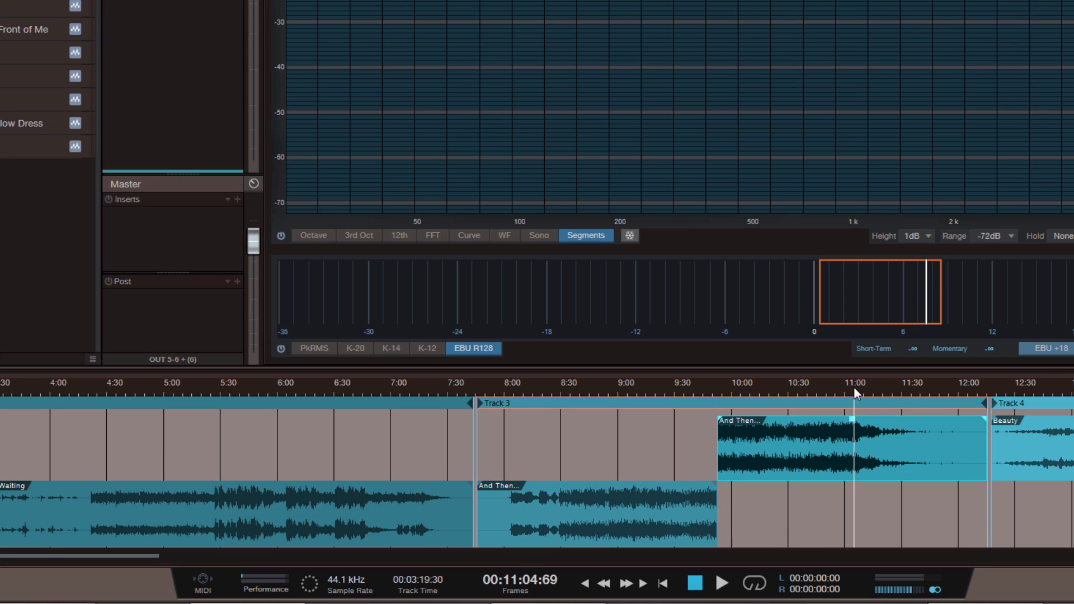
pyautogui.hotkey('alt', 'x')
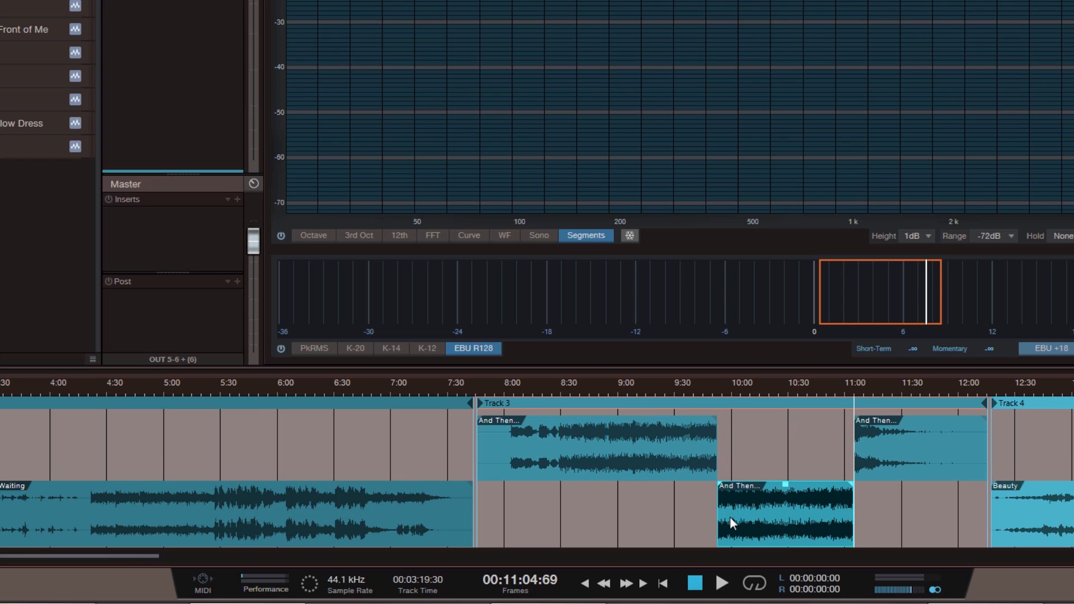
pyautogui.moveTo(713, 518); pyautogui.dragTo(747, 518)
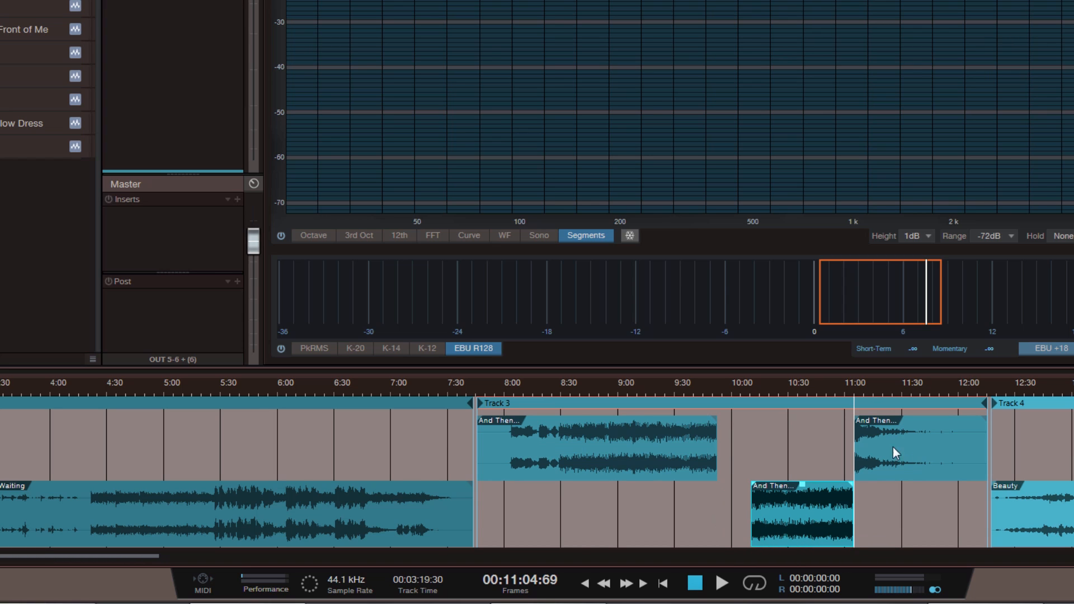
pyautogui.moveTo(918, 448)
pyautogui.mouseDown()
pyautogui.moveTo(979, 458)
pyautogui.moveTo(924, 454)
pyautogui.mouseUp()
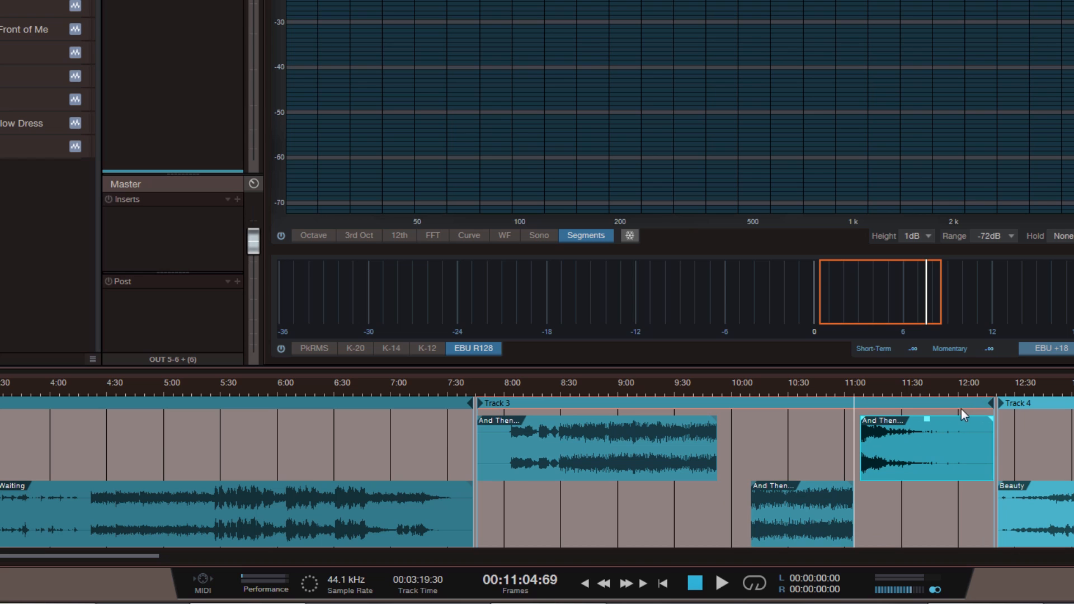
# Place the playhead at about 12:55 in the Beauty clip and split Track 4 at the cursor.
pyautogui.moveTo(146, 556); pyautogui.dragTo(197, 551)
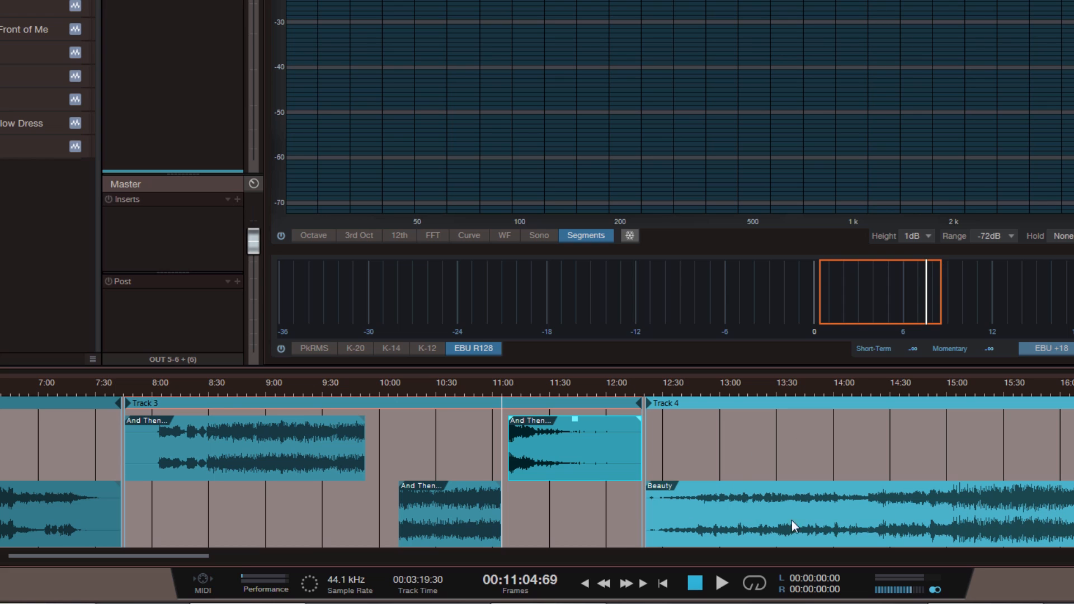
pyautogui.click(828, 518)
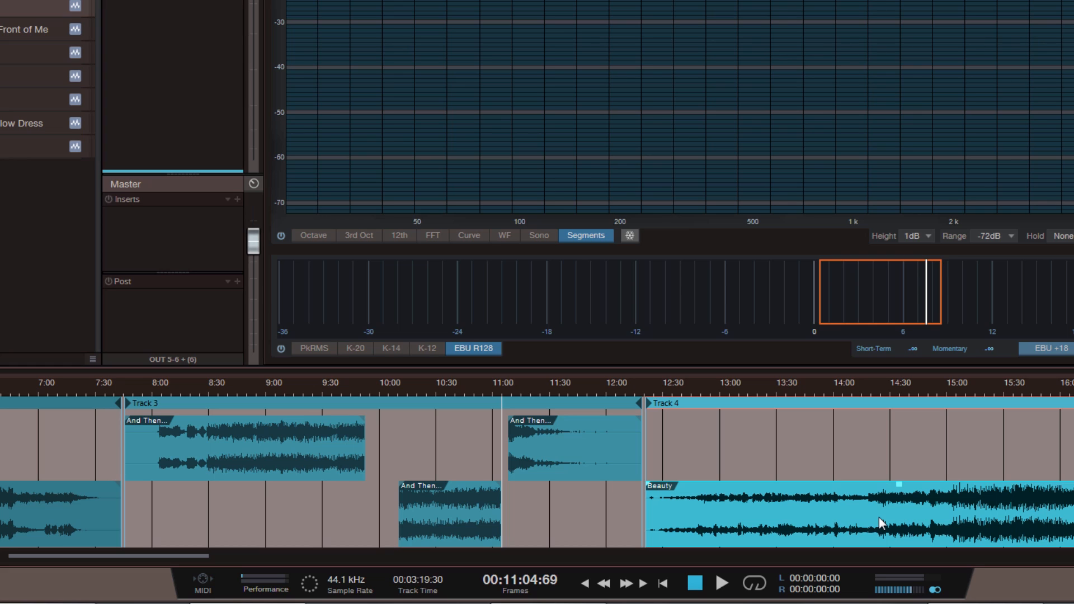
pyautogui.press('KP_Subtract')
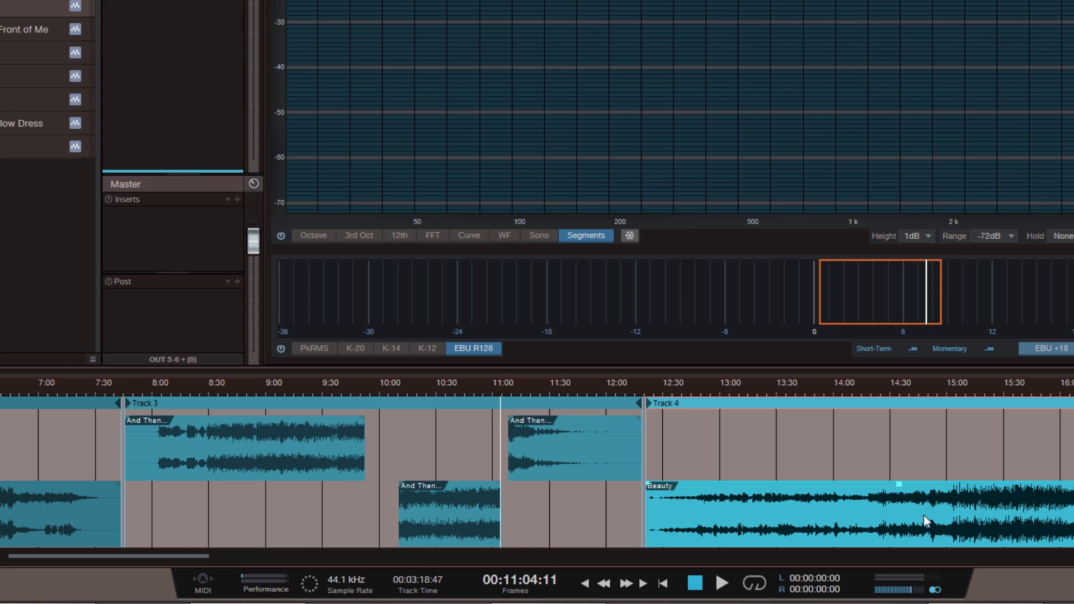
pyautogui.click(712, 387)
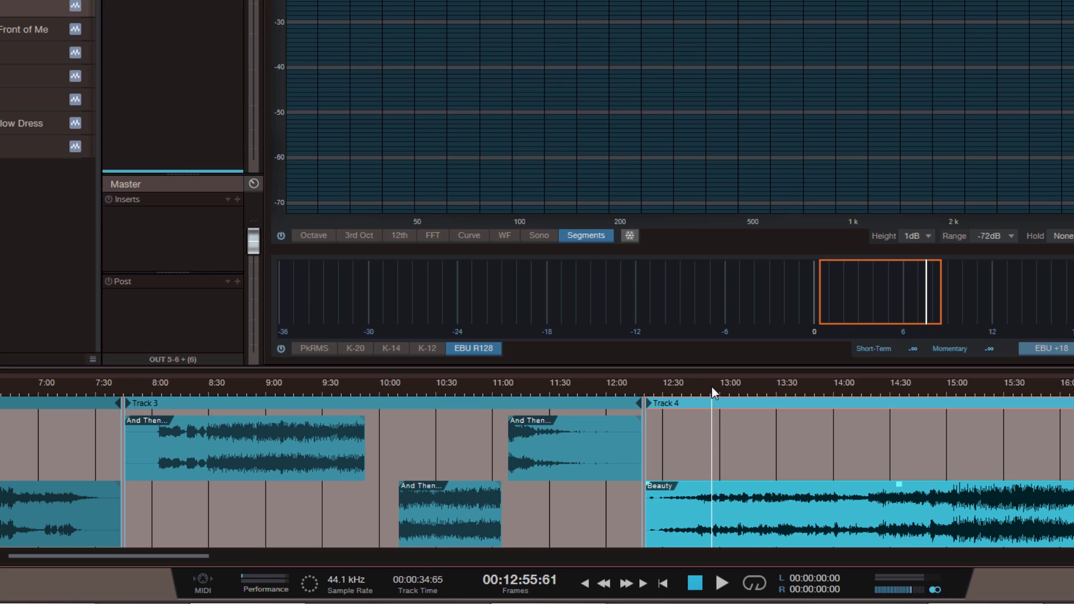
pyautogui.rightClick(693, 513)
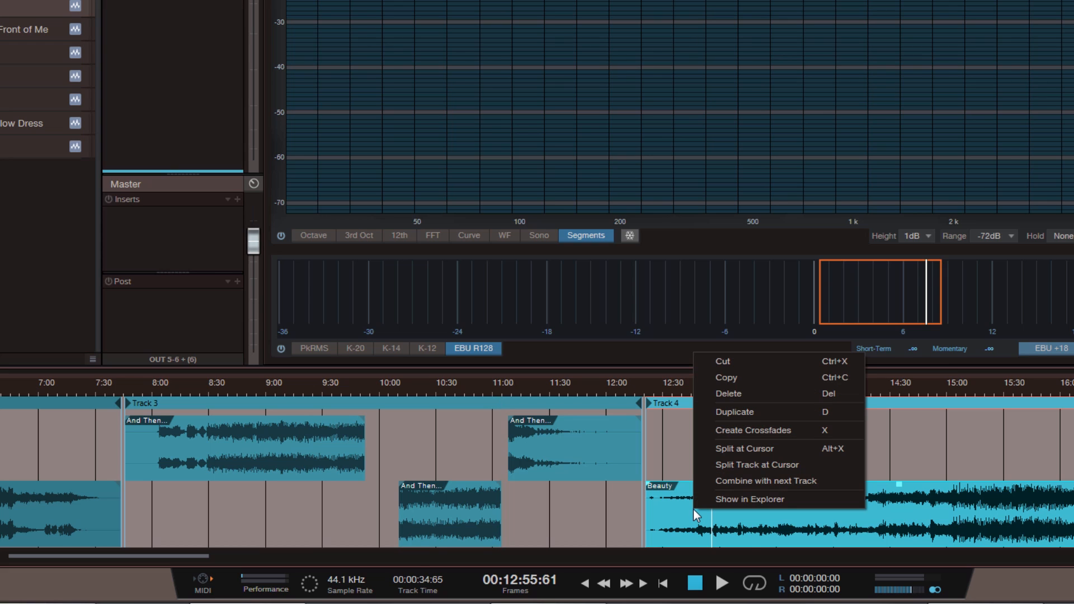
pyautogui.click(744, 465)
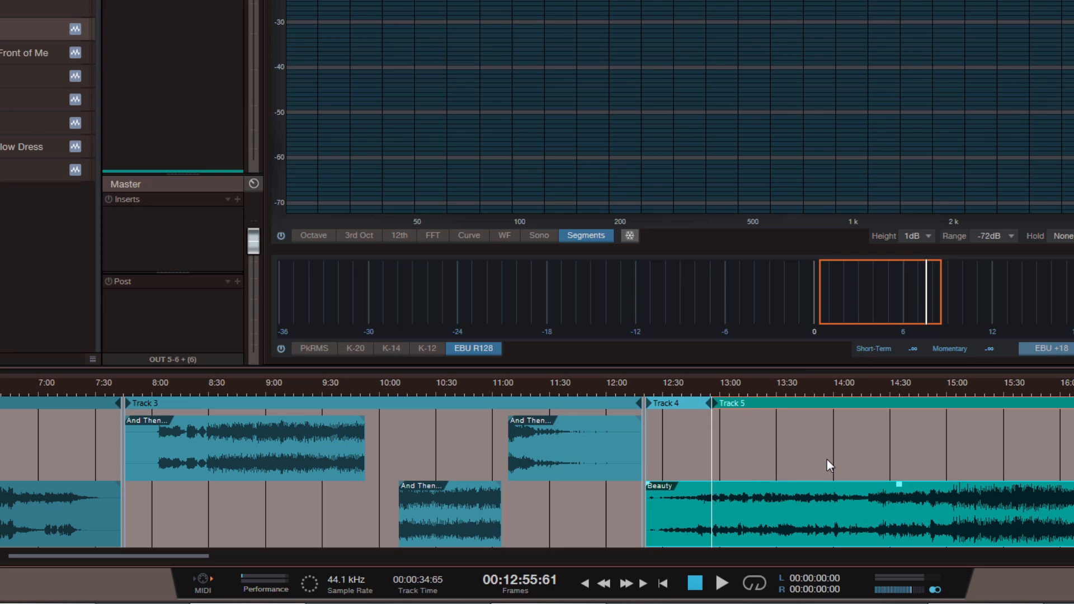
# Combine the Beauty track with the next track and move the Track 5 start marker to the beginning of "Dancing Right in Front of Me".
pyautogui.rightClick(667, 503)
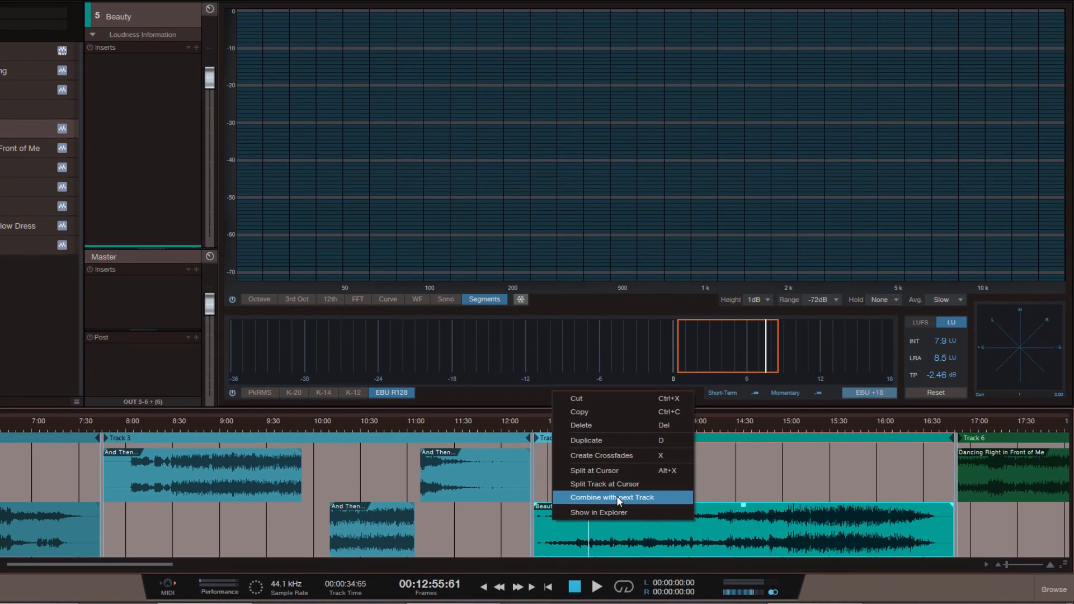
pyautogui.click(617, 497)
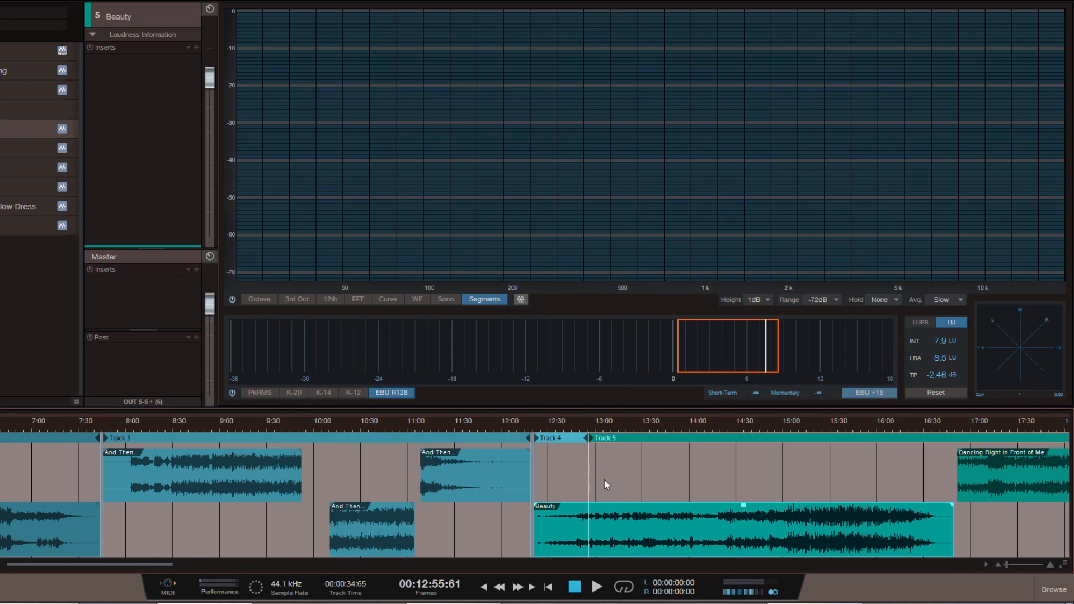
pyautogui.moveTo(167, 565); pyautogui.dragTo(246, 568)
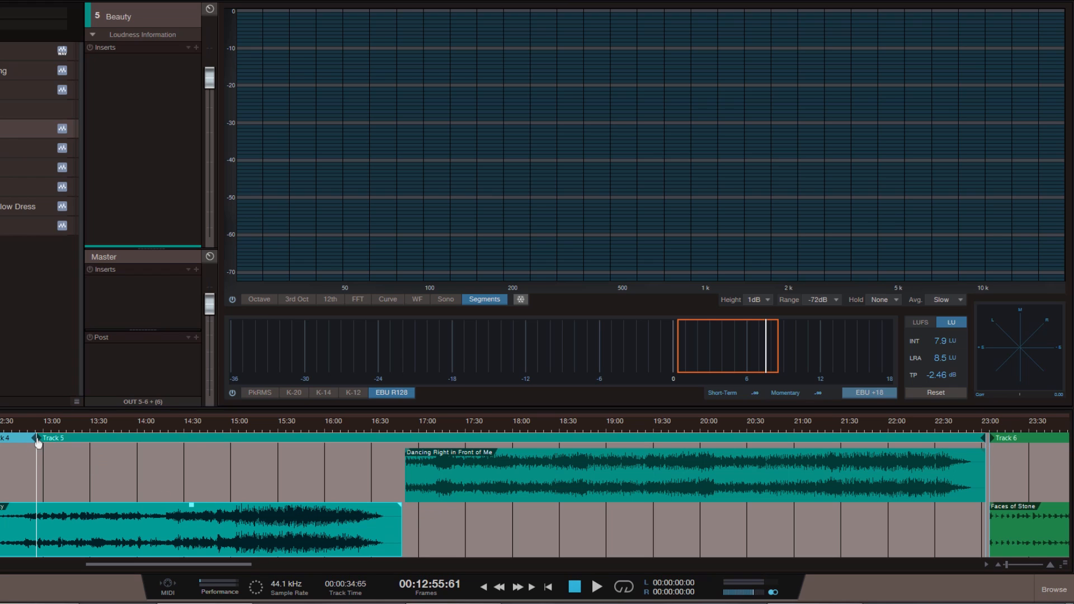
pyautogui.moveTo(42, 440)
pyautogui.mouseDown()
pyautogui.moveTo(789, 446)
pyautogui.moveTo(139, 457)
pyautogui.moveTo(435, 450)
pyautogui.moveTo(404, 449)
pyautogui.mouseUp()
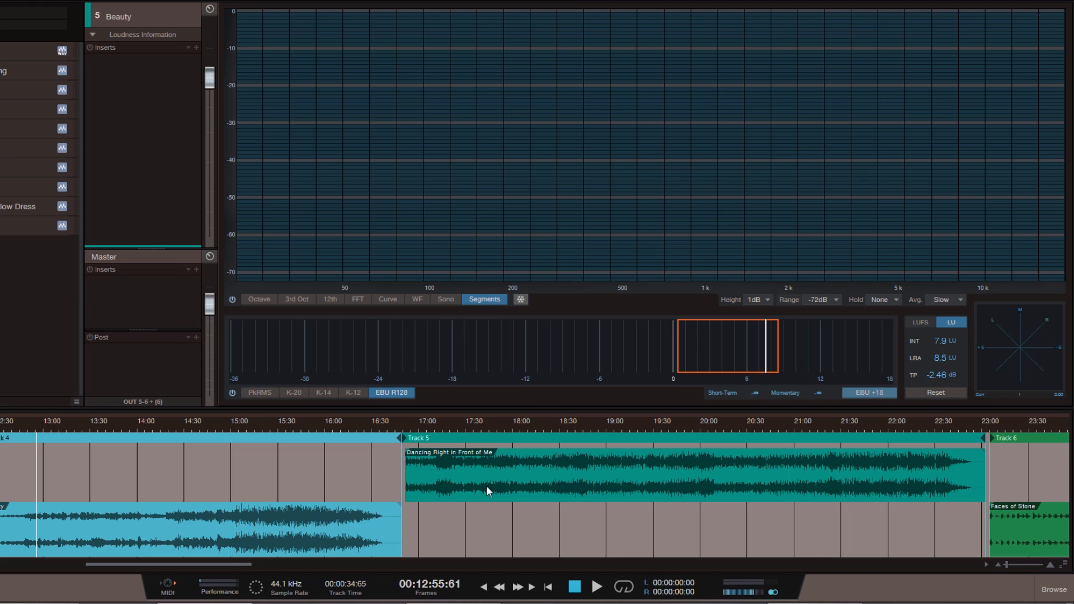
# Split the Faces of Stone clip in Track 6 at about 23:55, 25:31 and 26:58.
pyautogui.moveTo(233, 566); pyautogui.dragTo(324, 565)
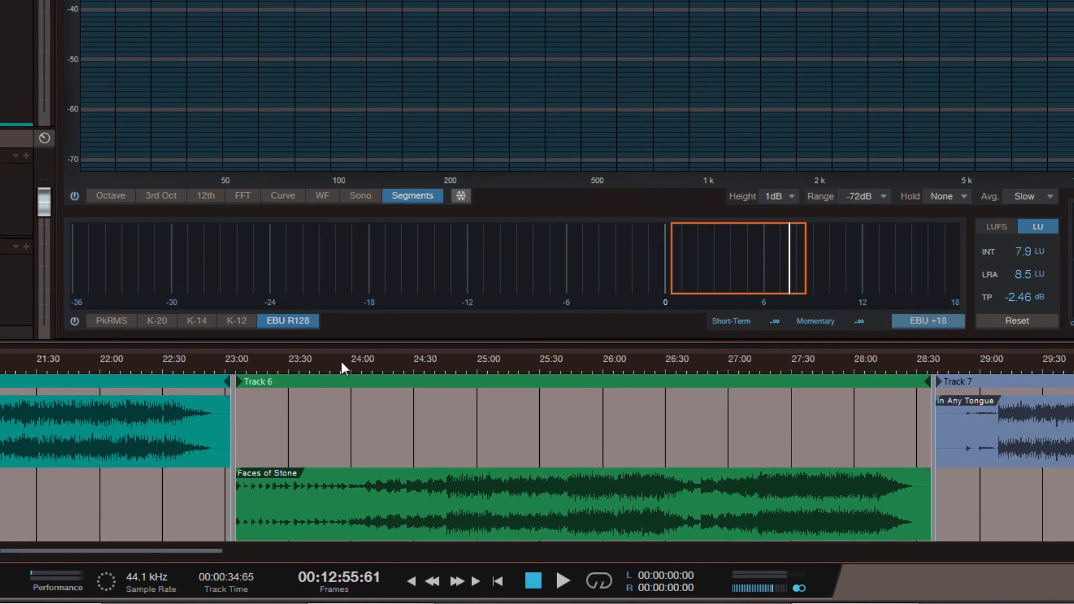
pyautogui.click(341, 361)
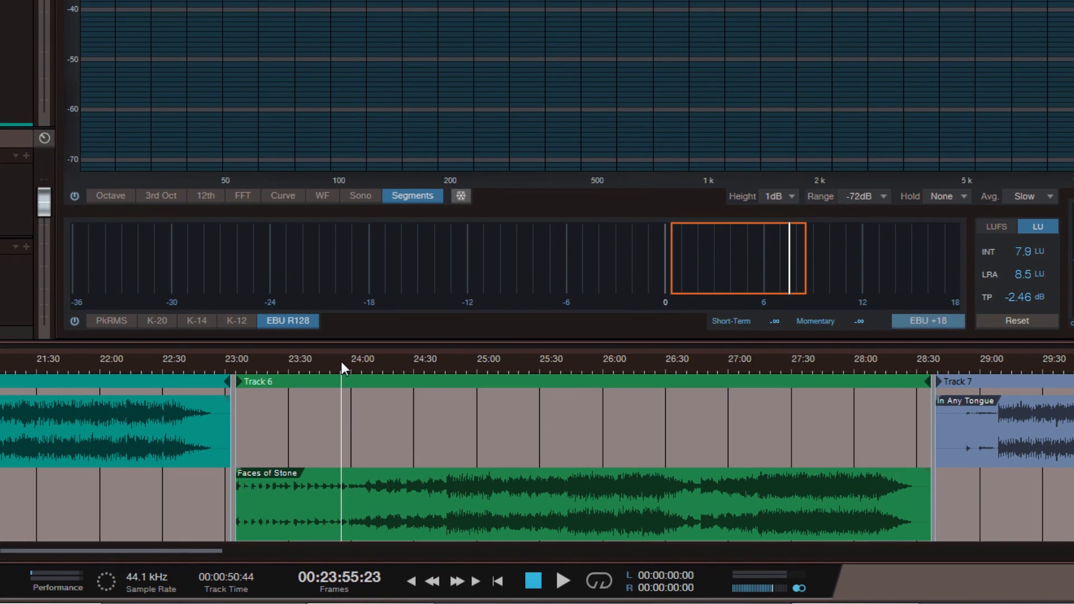
pyautogui.hotkey('alt', 'x')
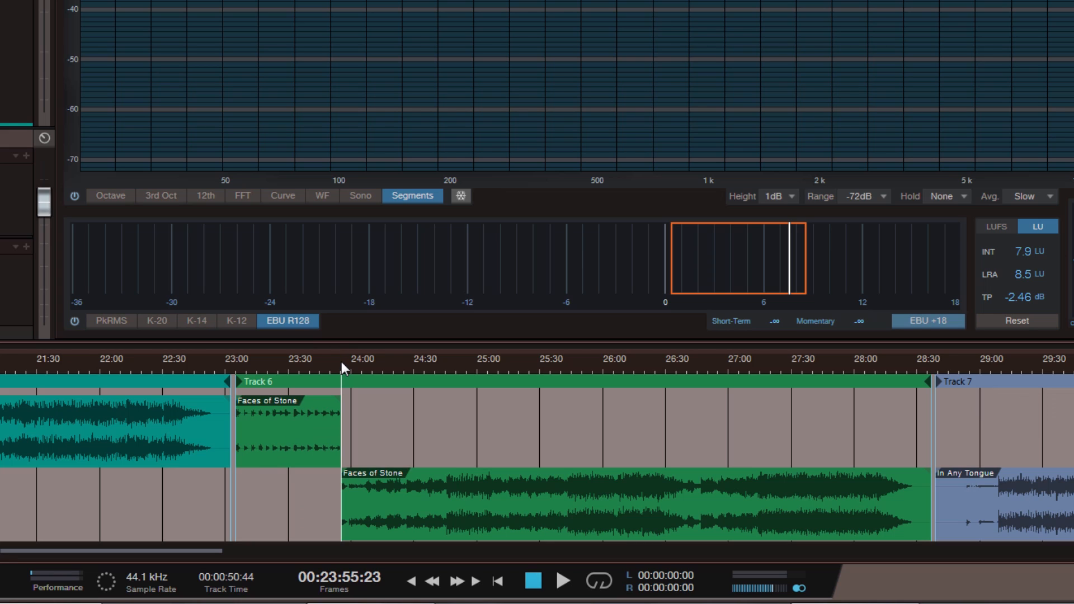
pyautogui.click(542, 363)
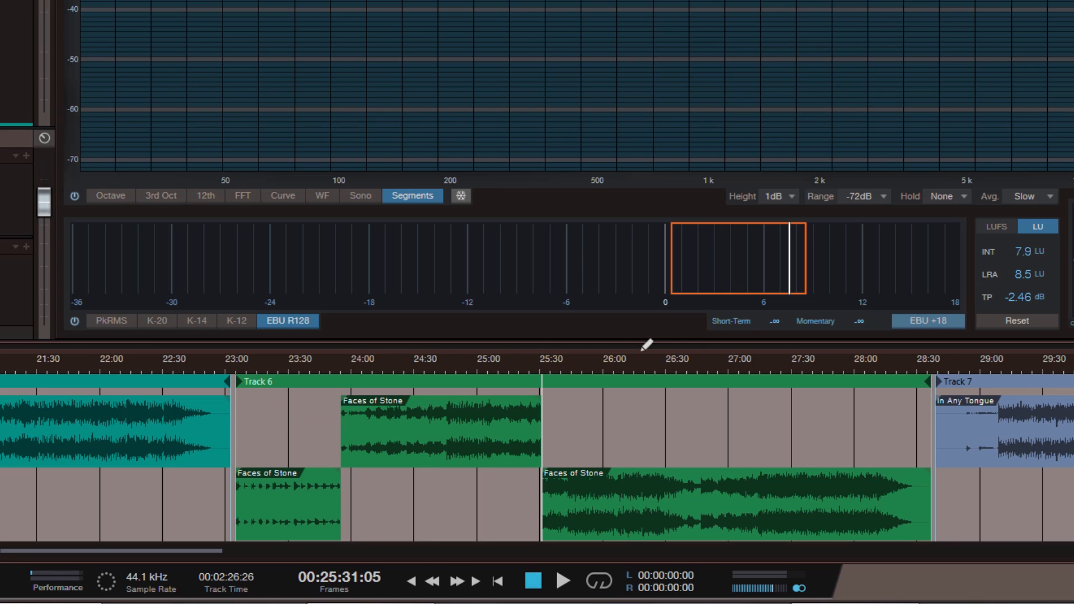
pyautogui.click(726, 369)
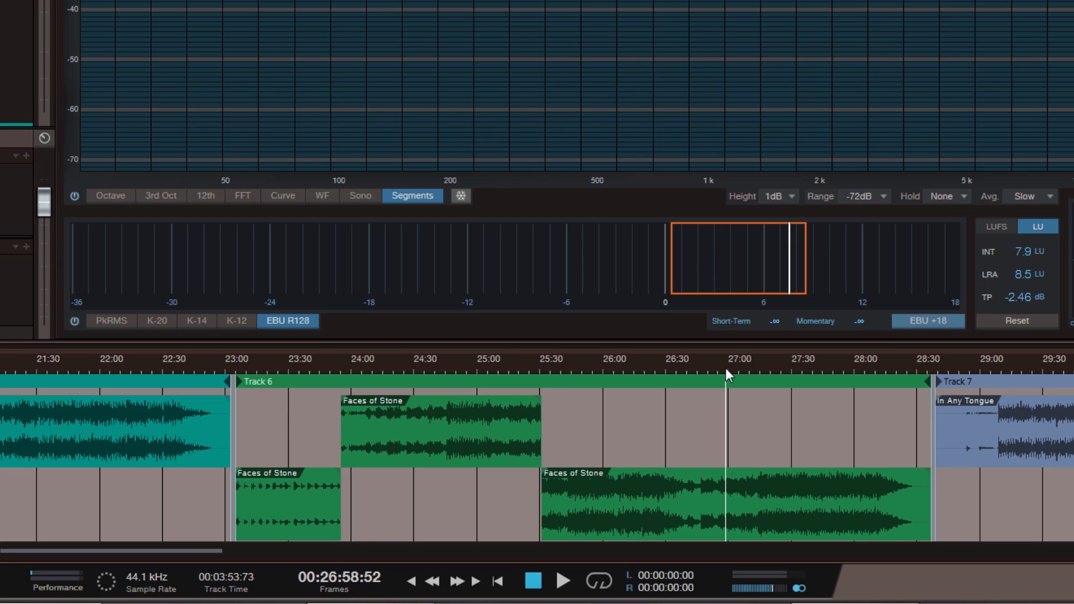
pyautogui.hotkey('alt', 'x')
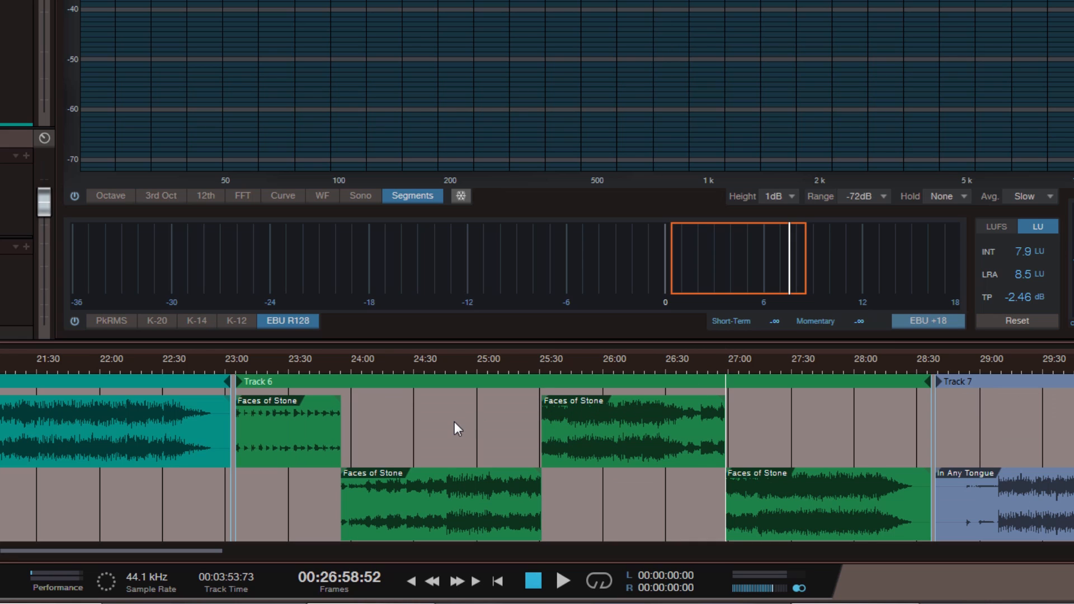
# Select the first and third Faces of Stone pieces together and try adjusting their clip volume.
pyautogui.click(274, 426)
pyautogui.click(599, 420)
pyautogui.click(450, 497)
pyautogui.click(813, 510)
pyautogui.click(273, 436)
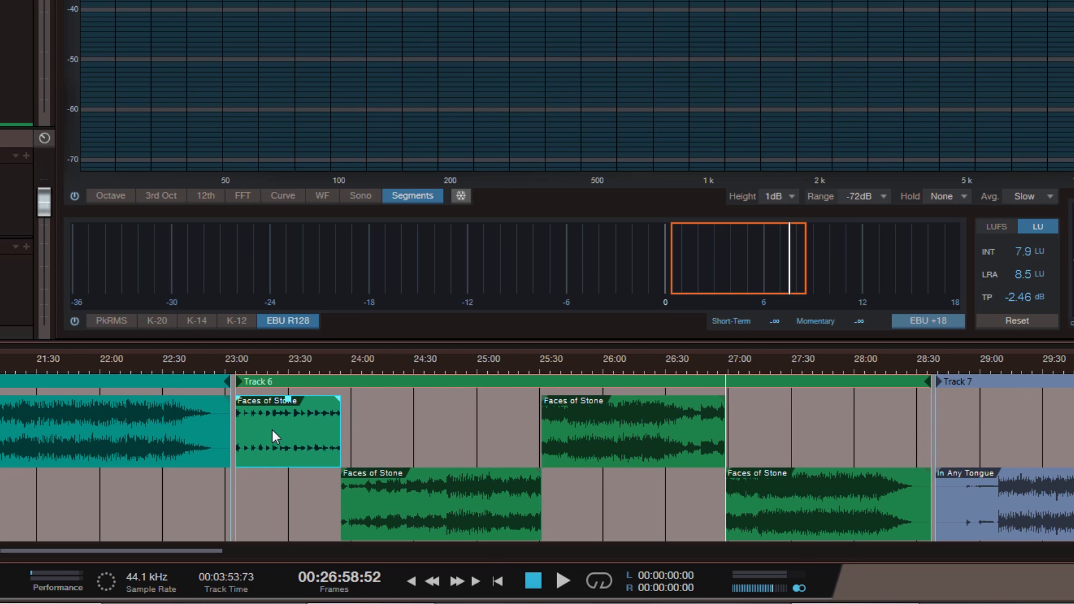
pyautogui.keyDown('shift'); pyautogui.click(600, 444); pyautogui.keyUp('shift')
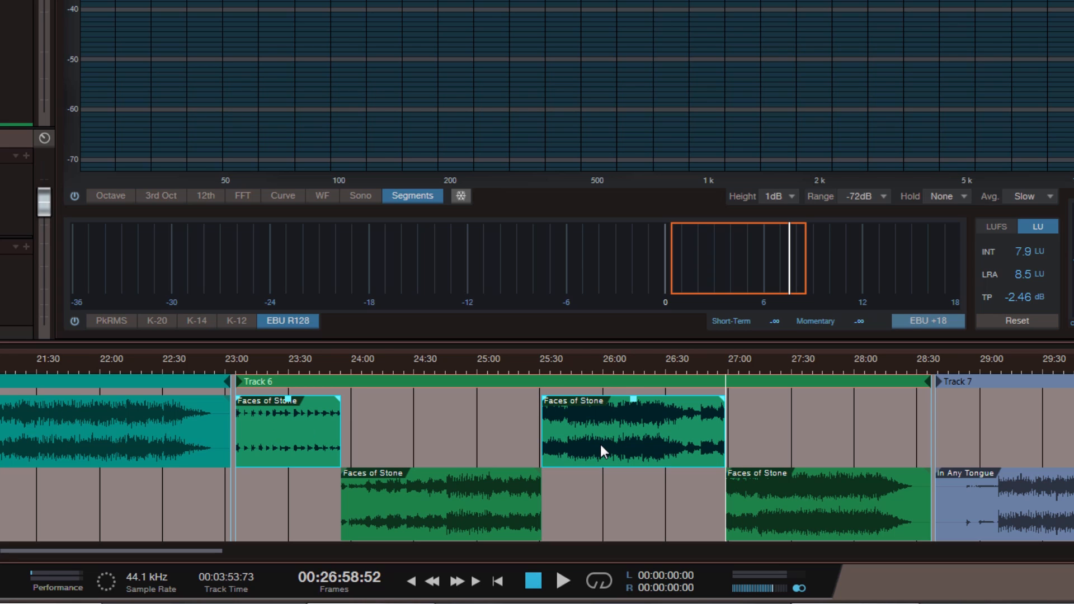
pyautogui.moveTo(288, 401); pyautogui.dragTo(289, 414)
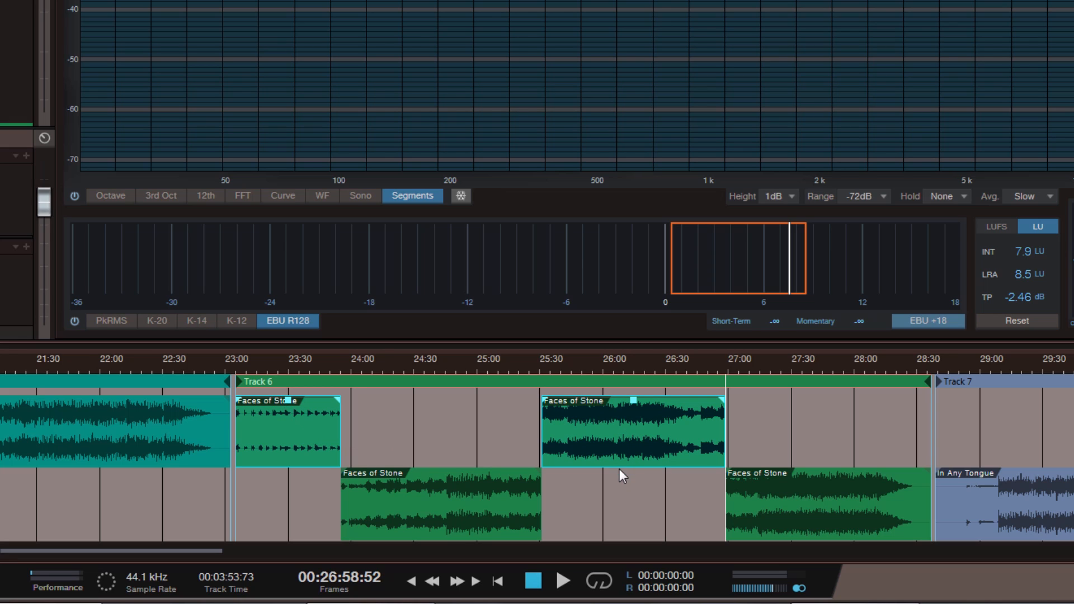
# Select the second and fourth Faces of Stone pieces together, try their volume handle and clear the selection.
pyautogui.click(422, 504)
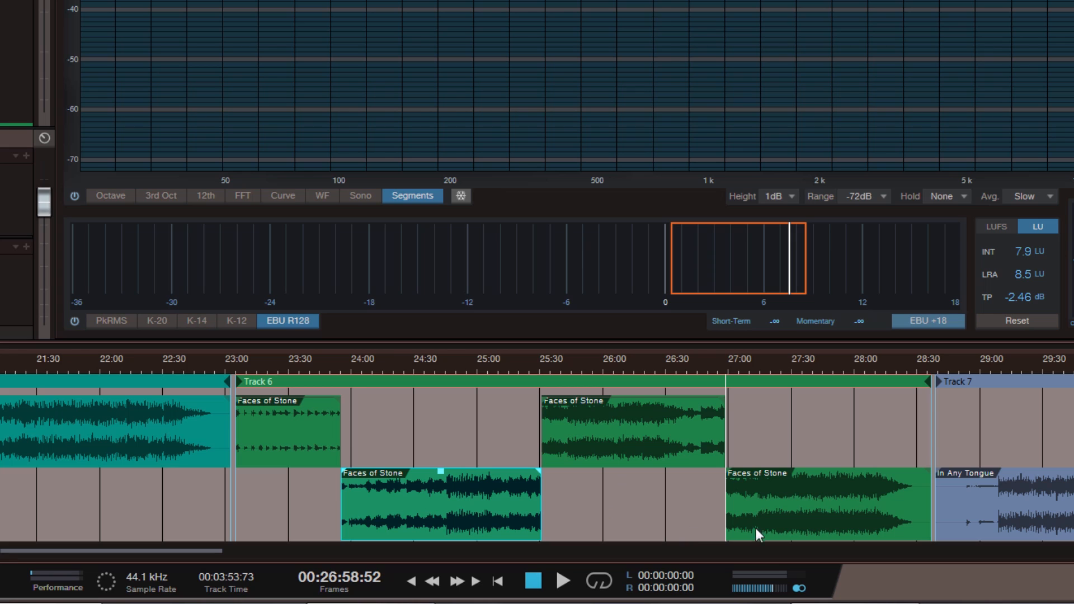
pyautogui.keyDown('shift'); pyautogui.click(797, 508); pyautogui.keyUp('shift')
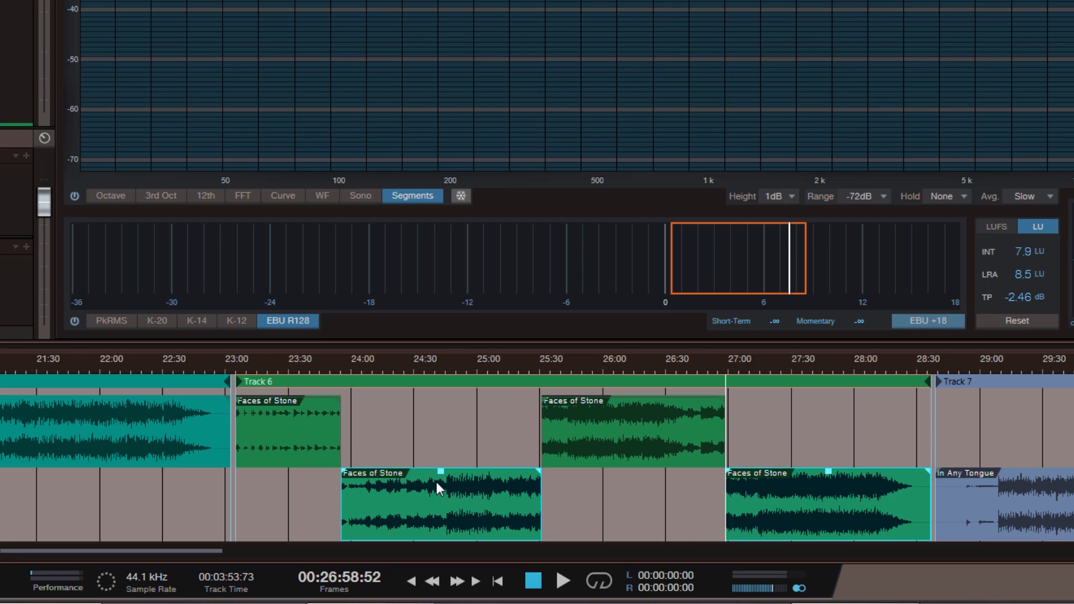
pyautogui.moveTo(441, 472); pyautogui.dragTo(444, 472)
pyautogui.click(607, 508)
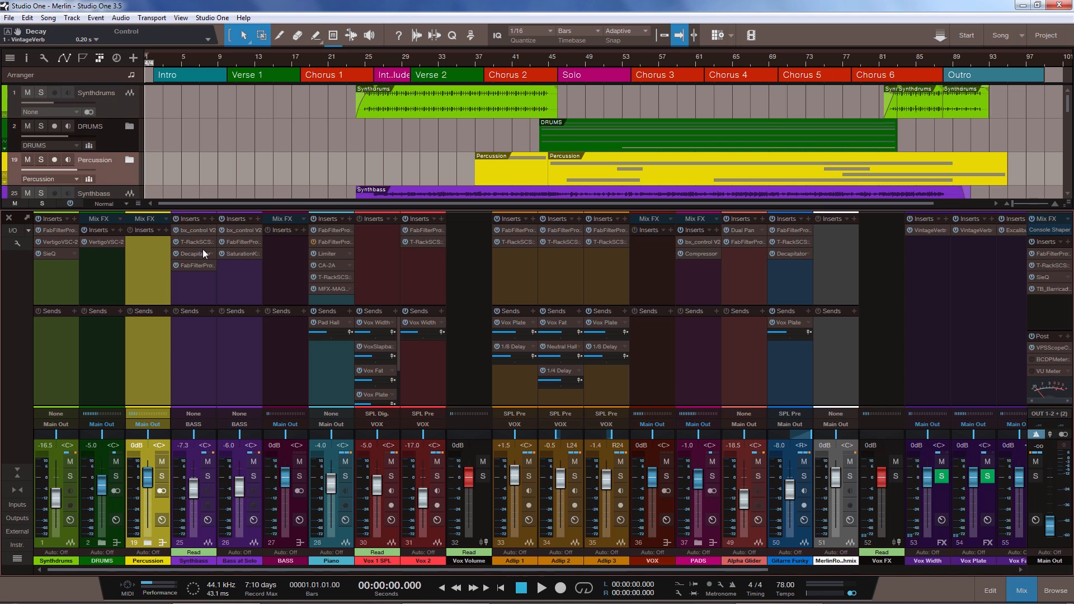
# Bypass all effects in the Merlin song globally and reactivate them.
pyautogui.click(69, 204)
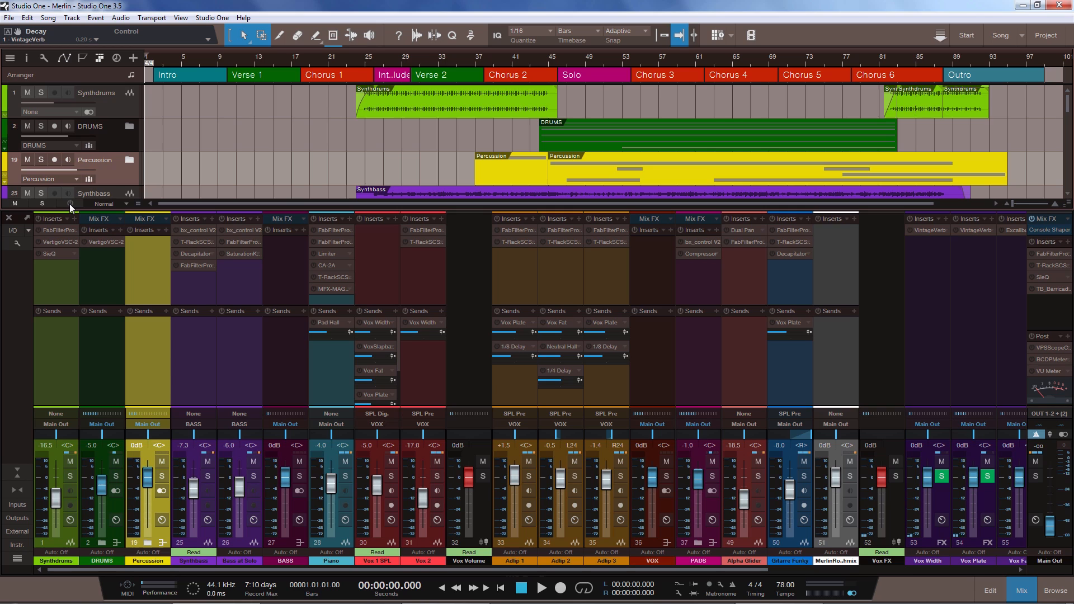
pyautogui.click(70, 204)
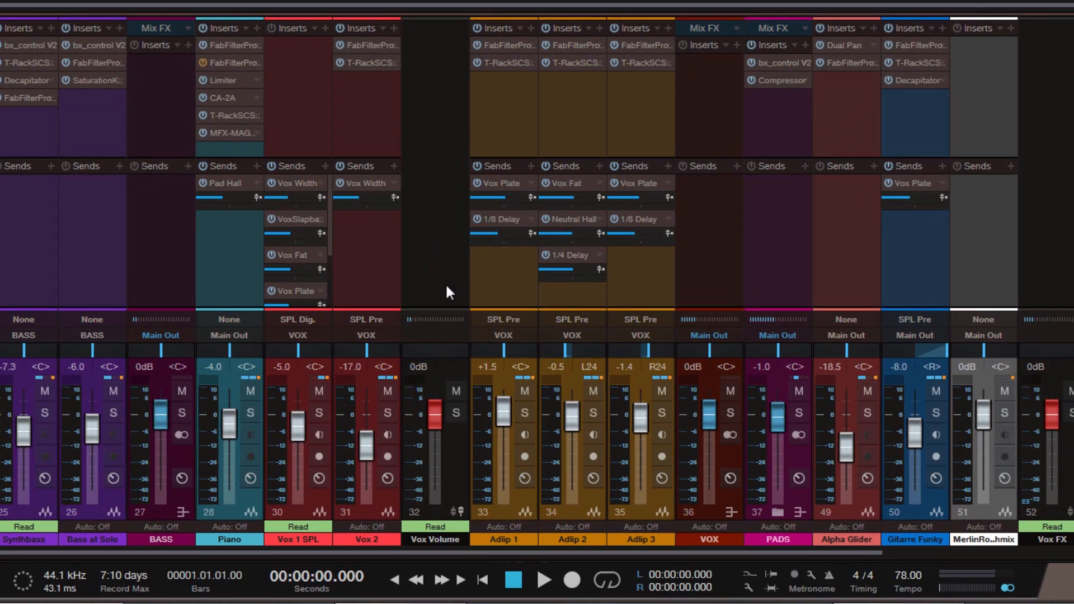
# Lower the Adlip 1 channel fader to -19.7 dB and the Adlip 2 fader to -21.2 dB.
pyautogui.moveTo(513, 416); pyautogui.dragTo(508, 441)
pyautogui.moveTo(567, 414); pyautogui.dragTo(571, 445)
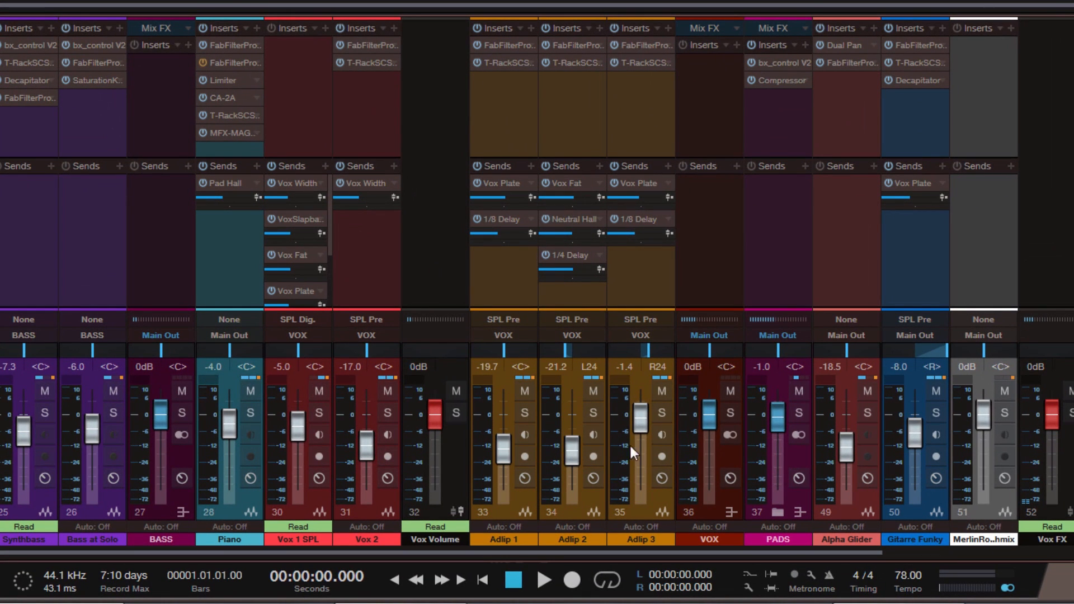
# Lower the Adlip 3 channel fader to -21.9 dB and undo the volume changes on all three Adlip channels.
pyautogui.moveTo(640, 418); pyautogui.dragTo(640, 450)
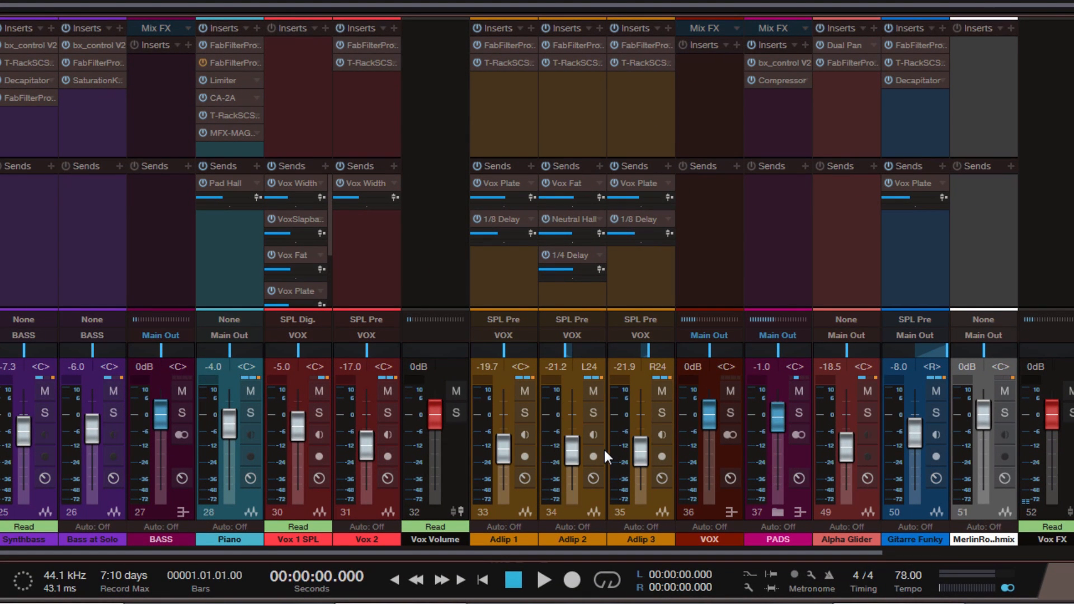
pyautogui.hotkey('ctrl', 'z')
pyautogui.hotkey('ctrl', 'z')
pyautogui.hotkey('ctrl', 'z')
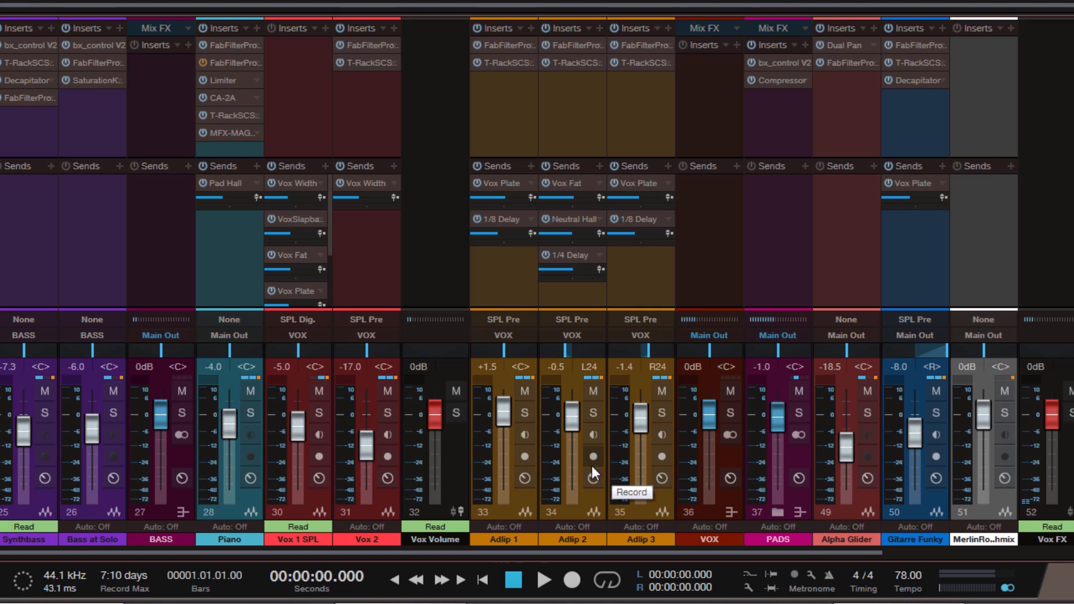
# Pan Adlip 1 to L47, Adlip 2 to R34 and Adlip 3 to L54, and undo all three pan changes.
pyautogui.moveTo(506, 353); pyautogui.dragTo(617, 355)
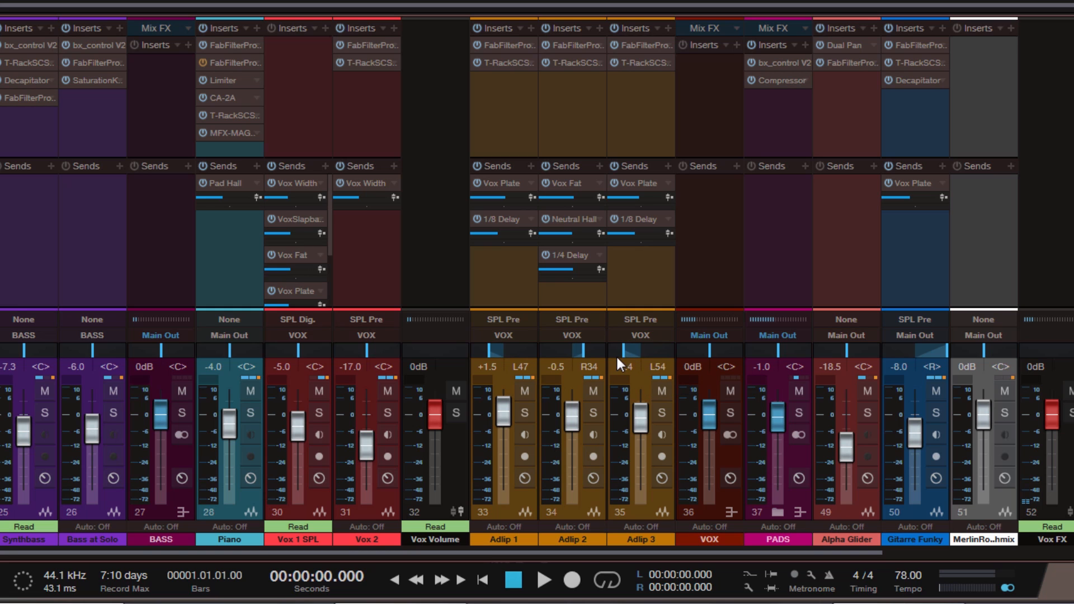
pyautogui.hotkey('ctrl', 'z')
pyautogui.hotkey('ctrl', 'z')
pyautogui.hotkey('ctrl', 'z')
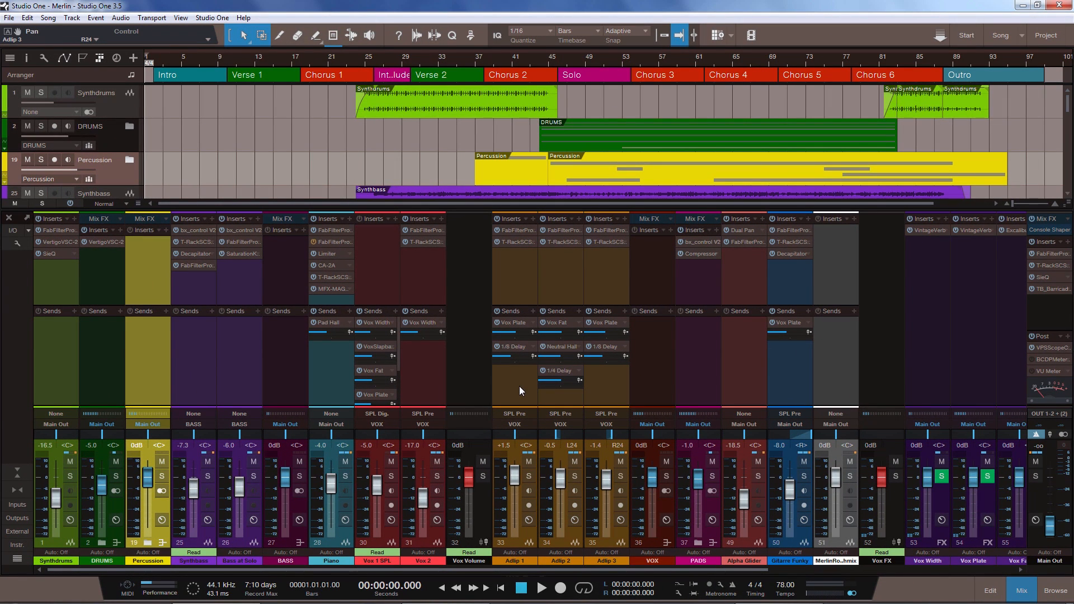
# Show the song's undo history and place its window clear of the Adlip channels.
pyautogui.click(24, 19)
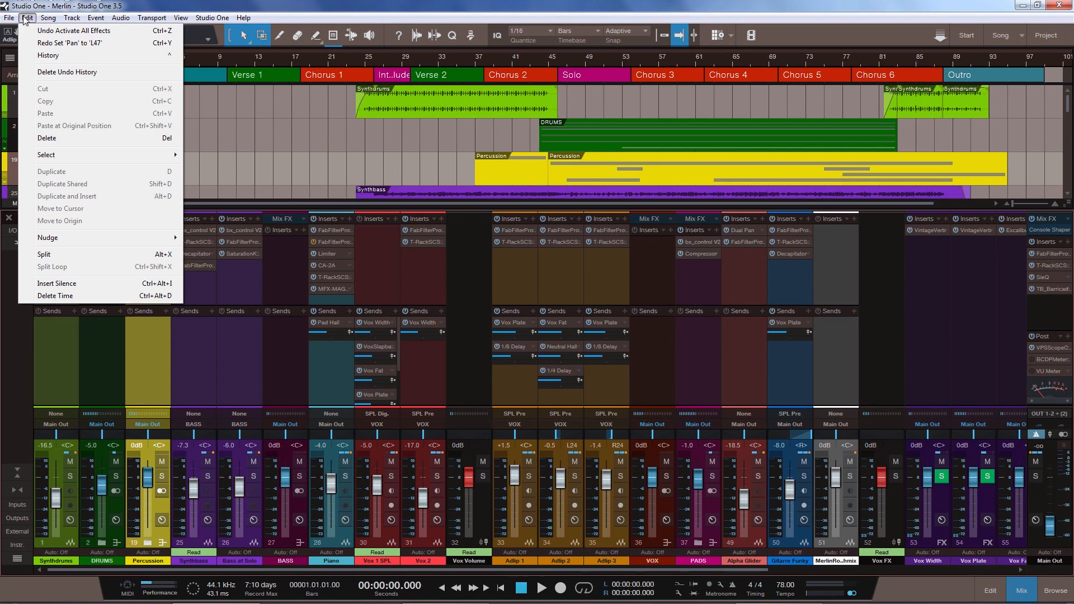
pyautogui.click(62, 56)
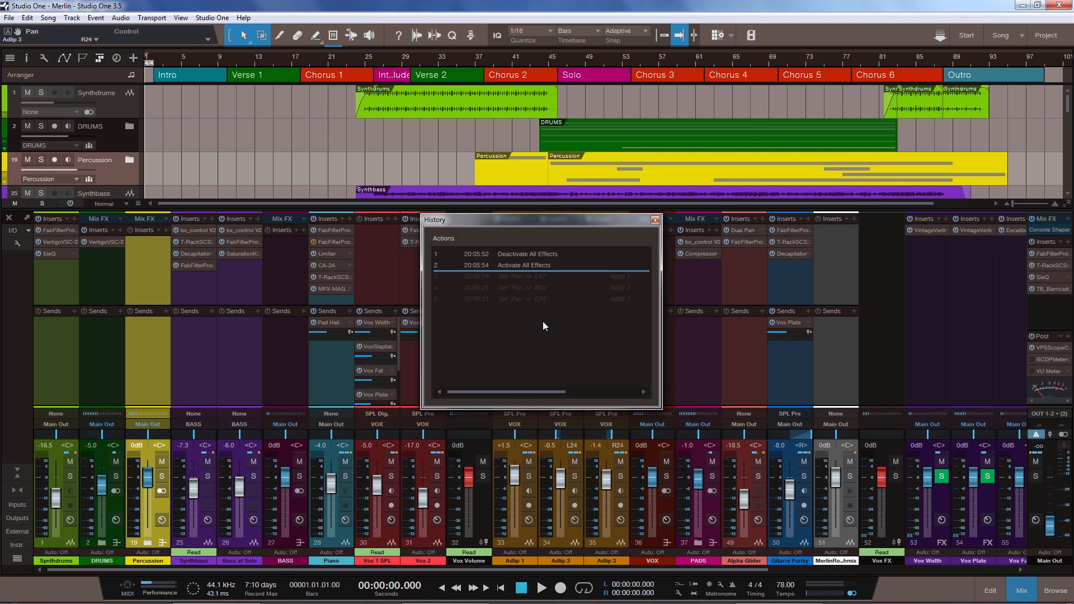
pyautogui.moveTo(592, 224); pyautogui.dragTo(489, 180)
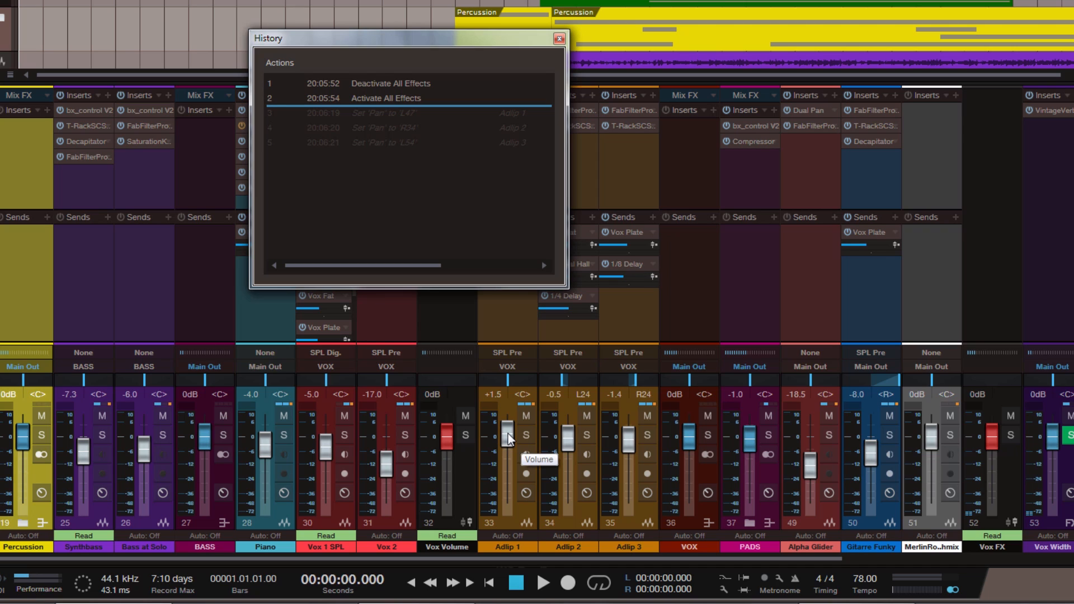
# Adjust the Adlip 1 fader several times, ending at -5.4 dB, and close the undo history.
pyautogui.moveTo(508, 434)
pyautogui.mouseDown()
pyautogui.moveTo(512, 469)
pyautogui.moveTo(508, 443)
pyautogui.moveTo(509, 453)
pyautogui.mouseUp()
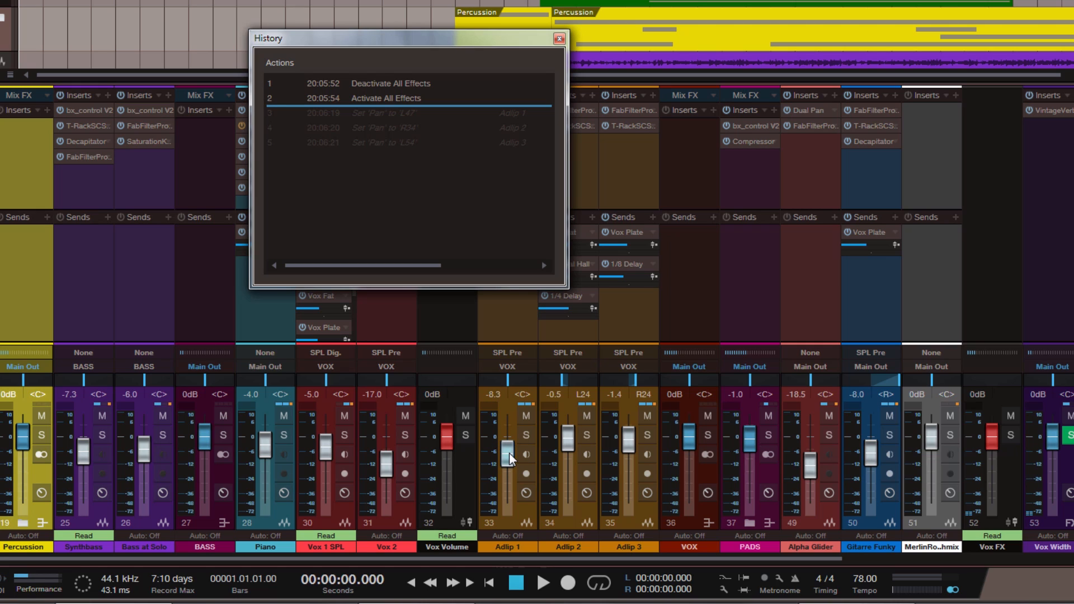
pyautogui.moveTo(509, 454); pyautogui.dragTo(509, 452)
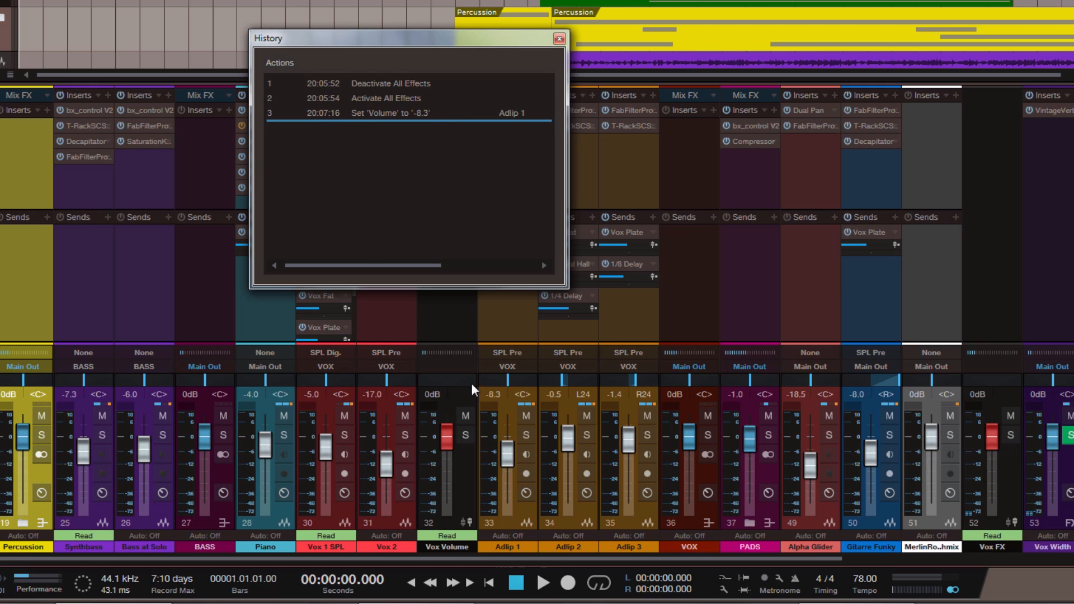
pyautogui.moveTo(507, 459); pyautogui.dragTo(508, 455)
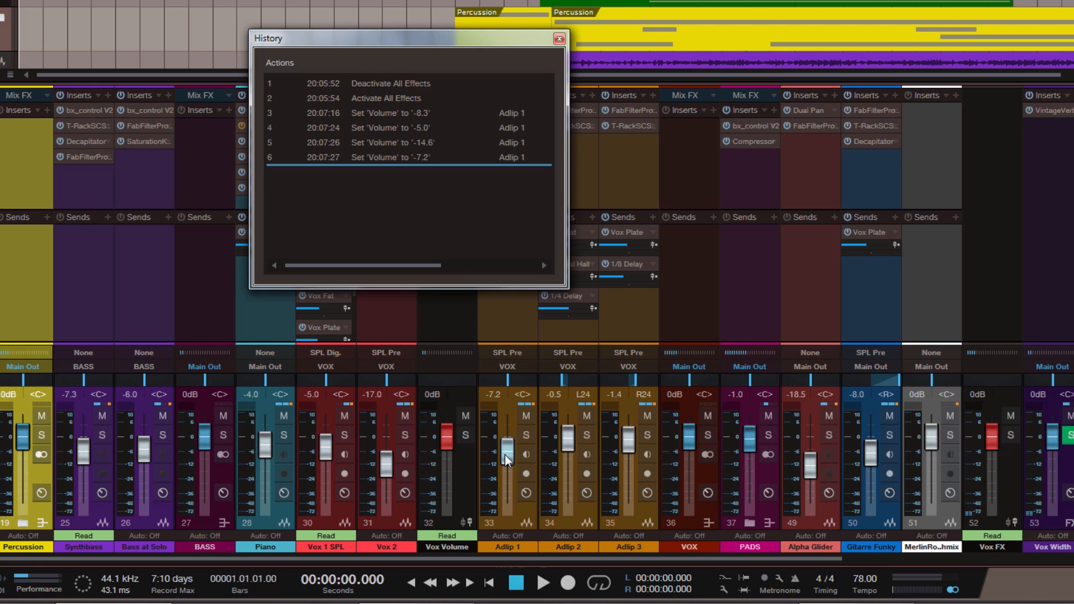
pyautogui.moveTo(506, 446); pyautogui.dragTo(508, 455)
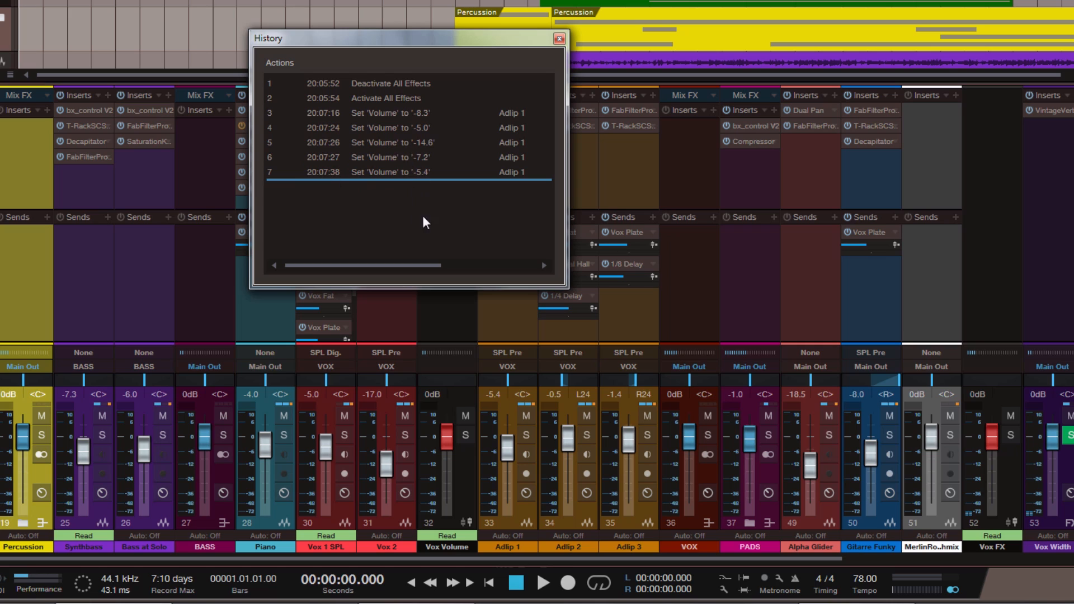
pyautogui.click(559, 39)
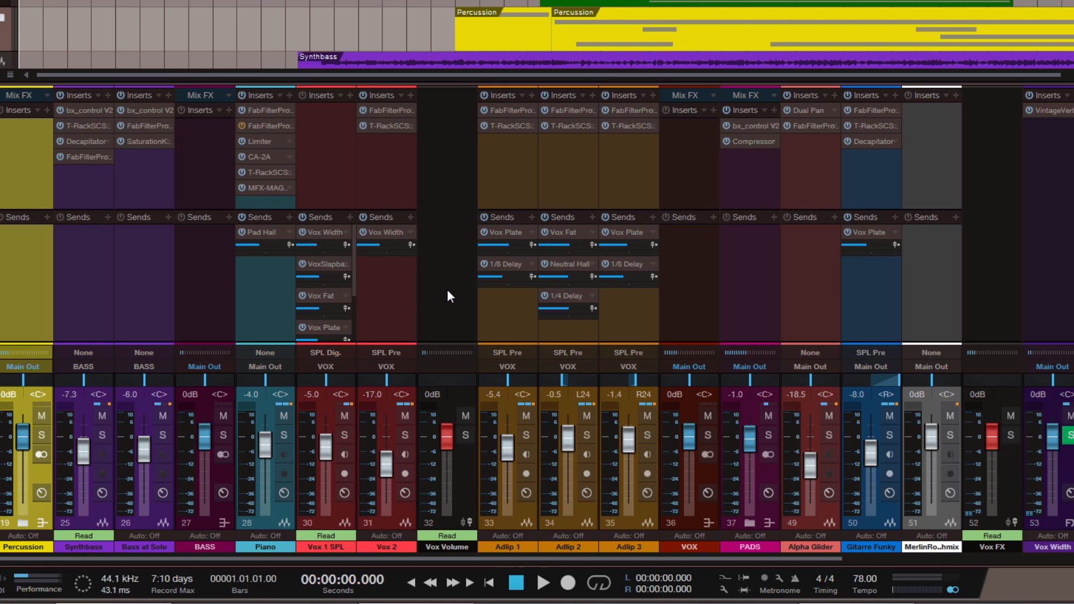
# Reopen the undo history, change the threshold of the Piano channel's Limiter and revert it by stepping back in the history.
pyautogui.hotkey('ctrl', 'alt', 'z')
pyautogui.moveTo(460, 52); pyautogui.dragTo(766, 52)
pyautogui.click(260, 136)
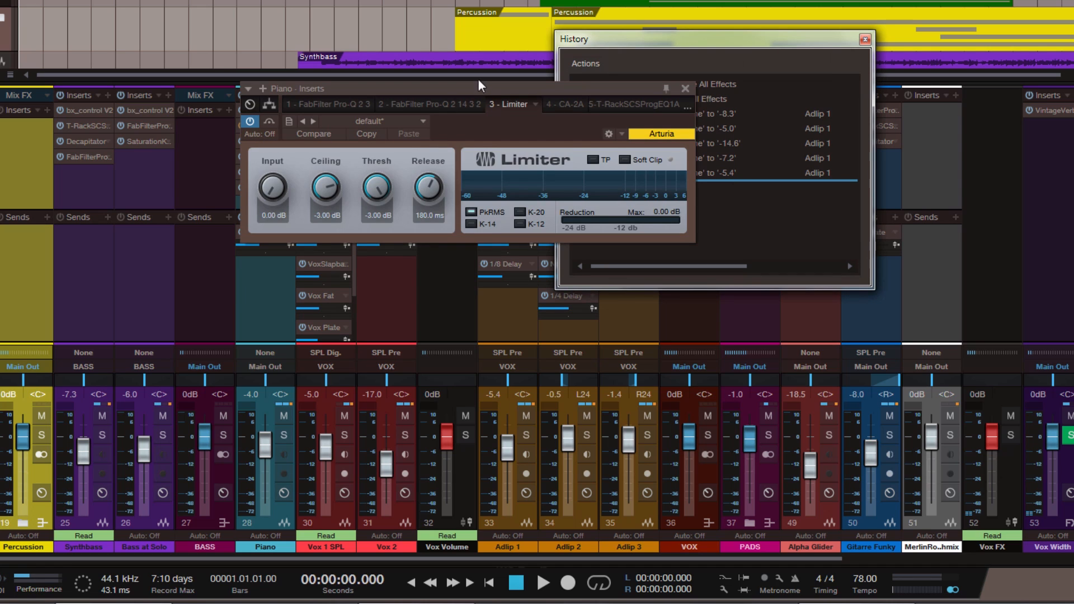
pyautogui.moveTo(456, 87); pyautogui.dragTo(254, 88)
pyautogui.moveTo(162, 200); pyautogui.dragTo(174, 225)
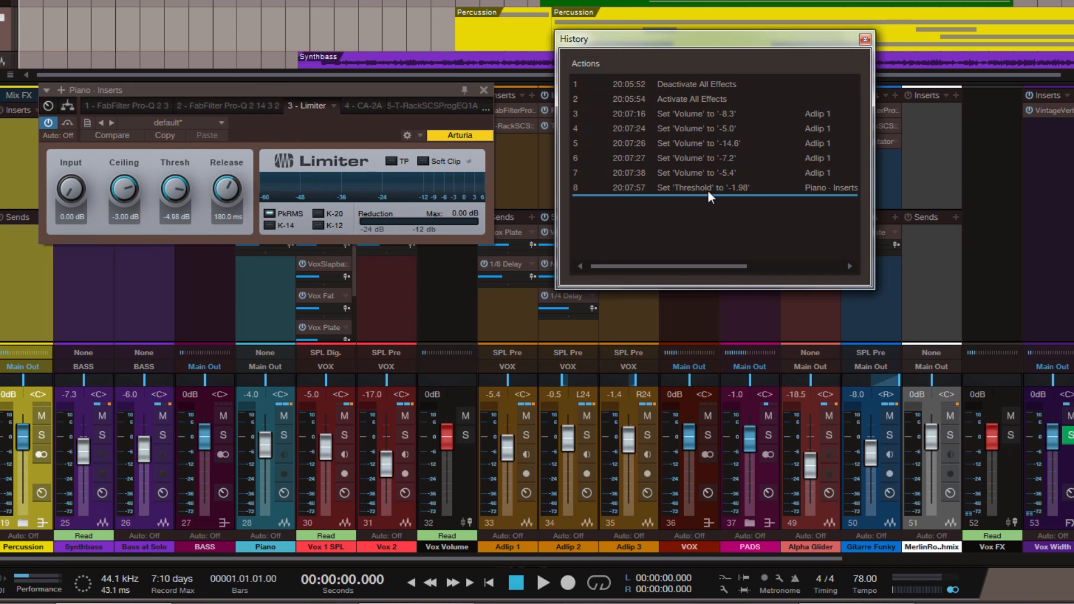
pyautogui.click(692, 179)
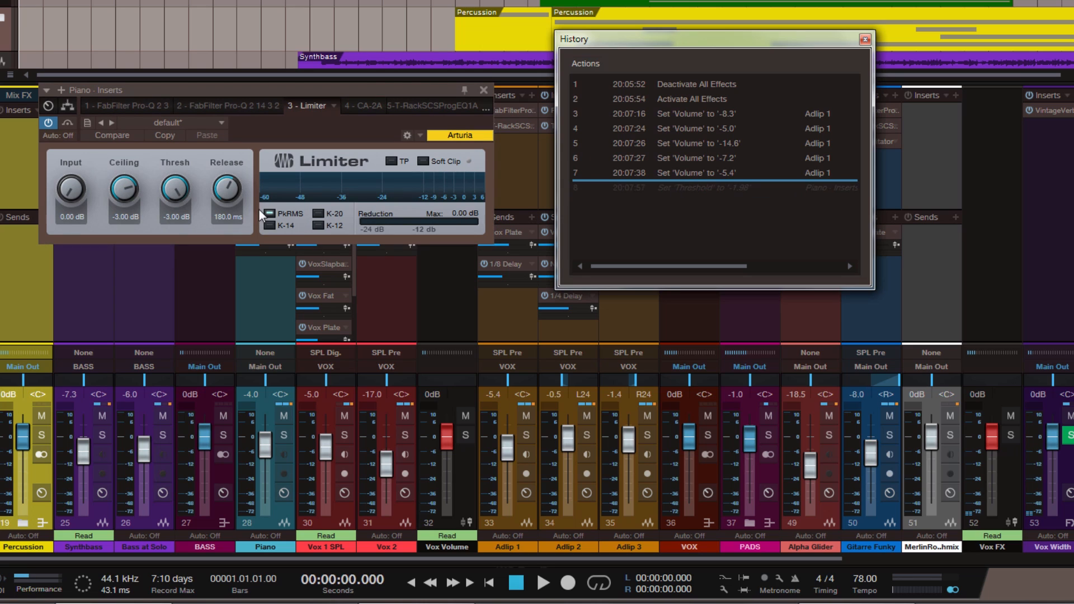
# Change the Piano Limiter's release to 21.7 ms, revert it through the history and close the Limiter.
pyautogui.moveTo(231, 189); pyautogui.dragTo(409, 231)
pyautogui.click(703, 179)
pyautogui.click(484, 90)
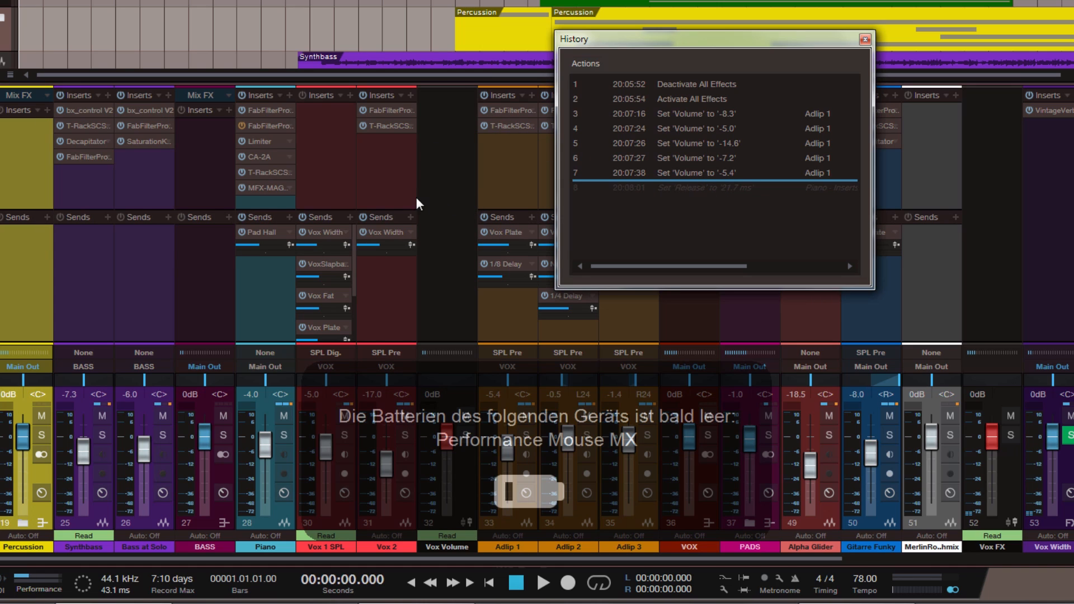
# Raise the low-cut frequency in the Vox 2 Pro-Q 2 to 196.51 Hz, revert it through the history and close the plug-in.
pyautogui.click(387, 109)
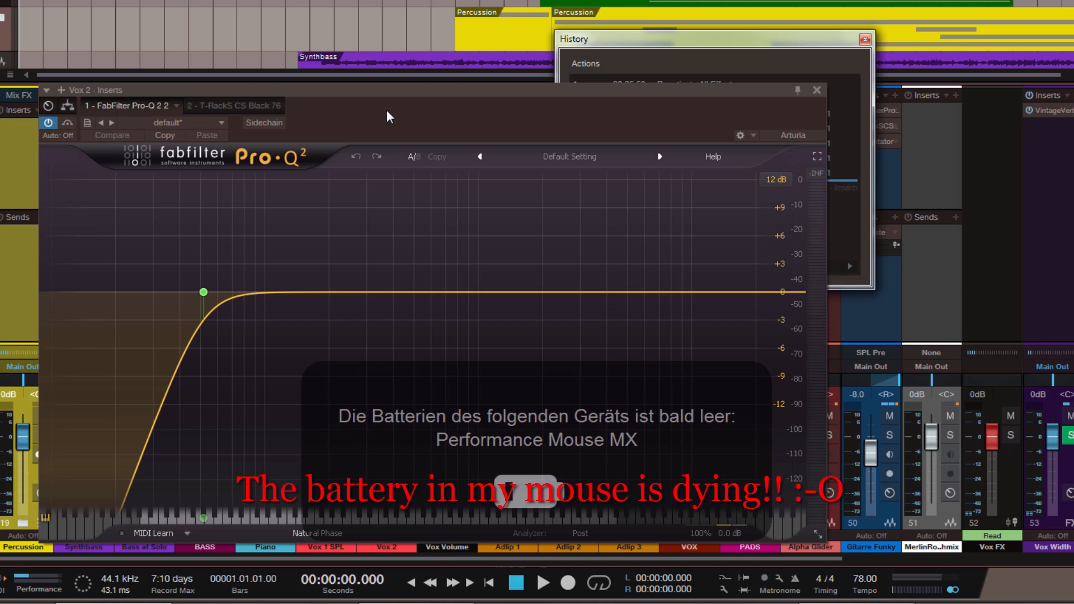
pyautogui.moveTo(547, 110); pyautogui.dragTo(444, 30)
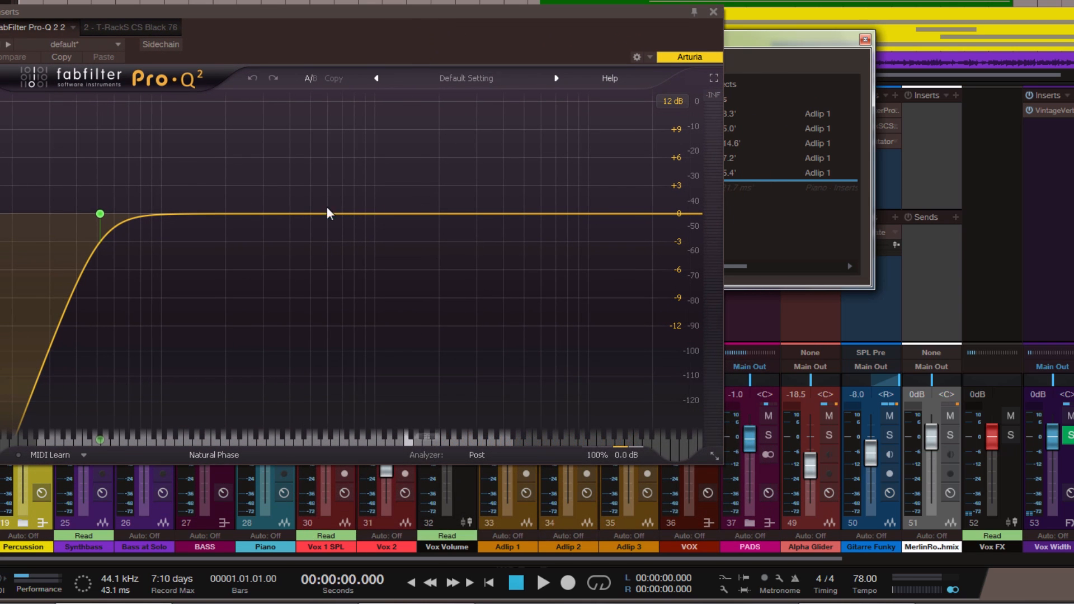
pyautogui.moveTo(100, 214); pyautogui.dragTo(189, 218)
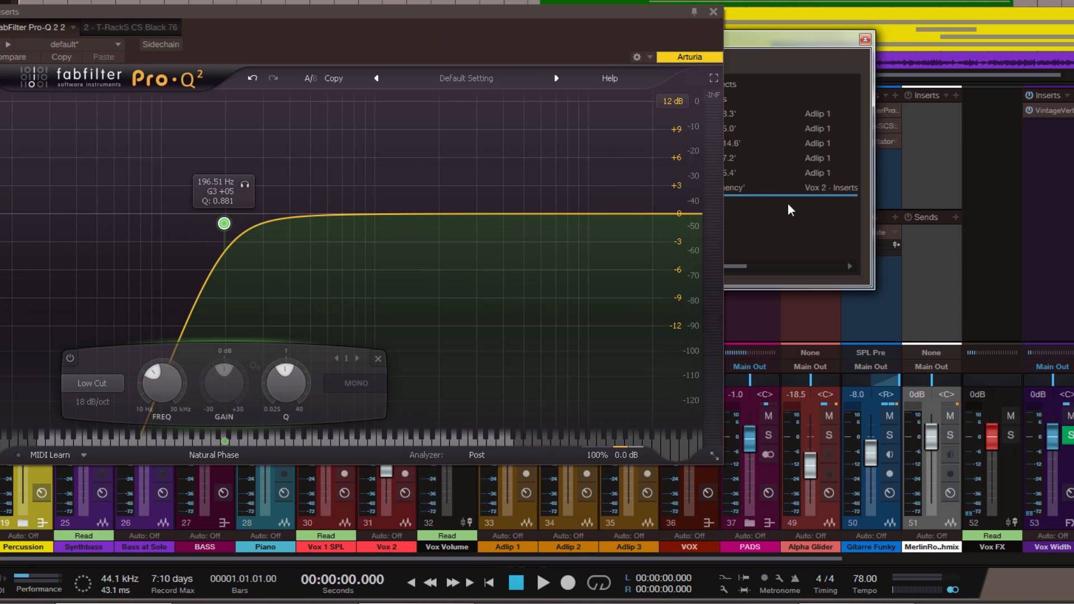
pyautogui.click(744, 175)
pyautogui.click(714, 13)
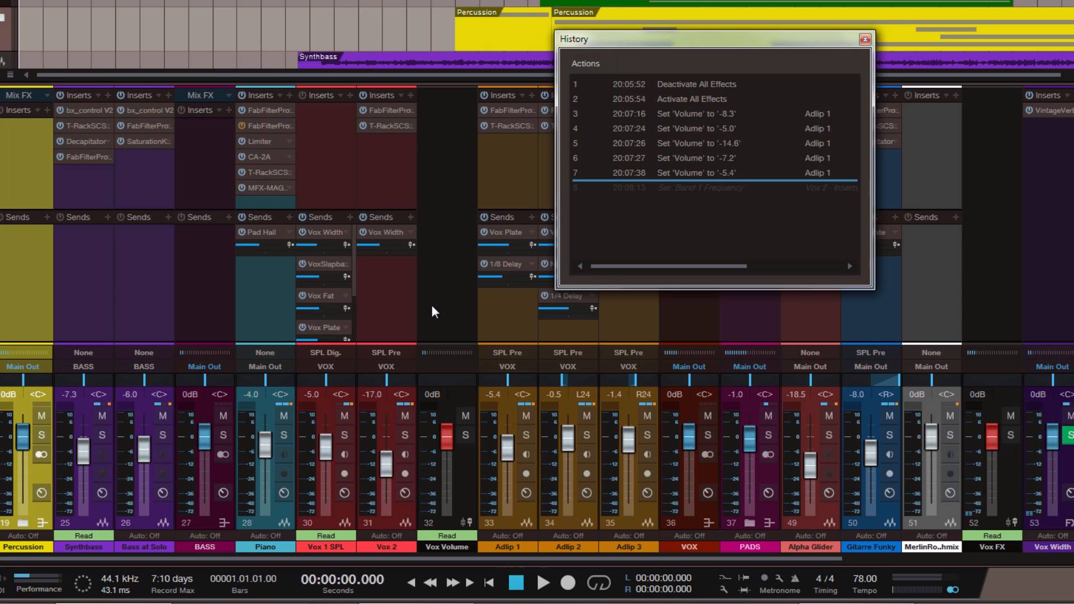
# Set the low cut of the Synthbass Decapitator to 67.1, revert it through the history and close both windows.
pyautogui.click(83, 141)
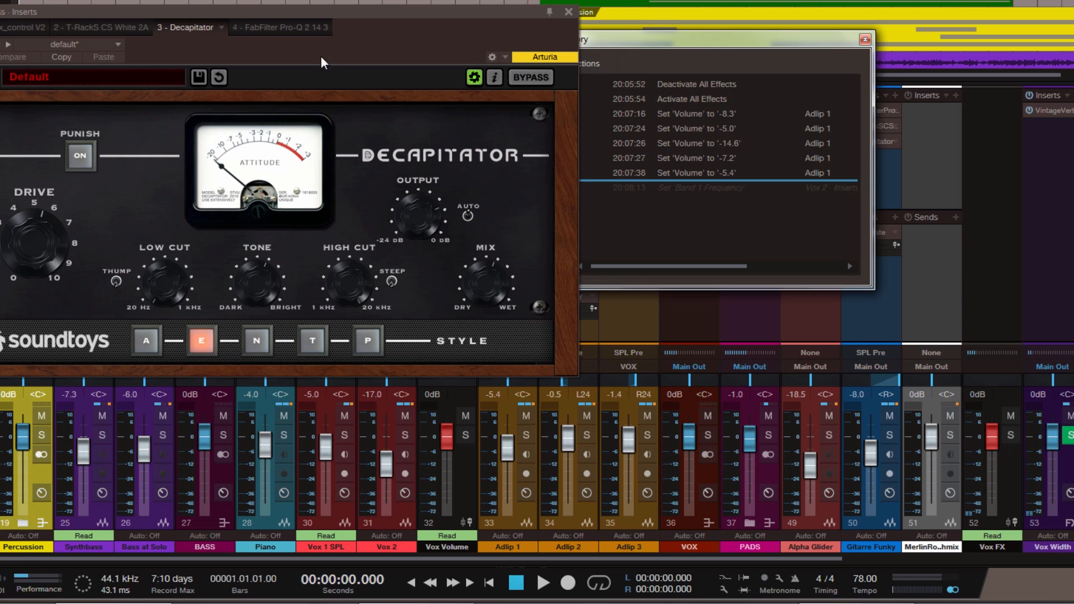
pyautogui.moveTo(392, 14); pyautogui.dragTo(316, 0)
pyautogui.moveTo(80, 273); pyautogui.dragTo(71, 219)
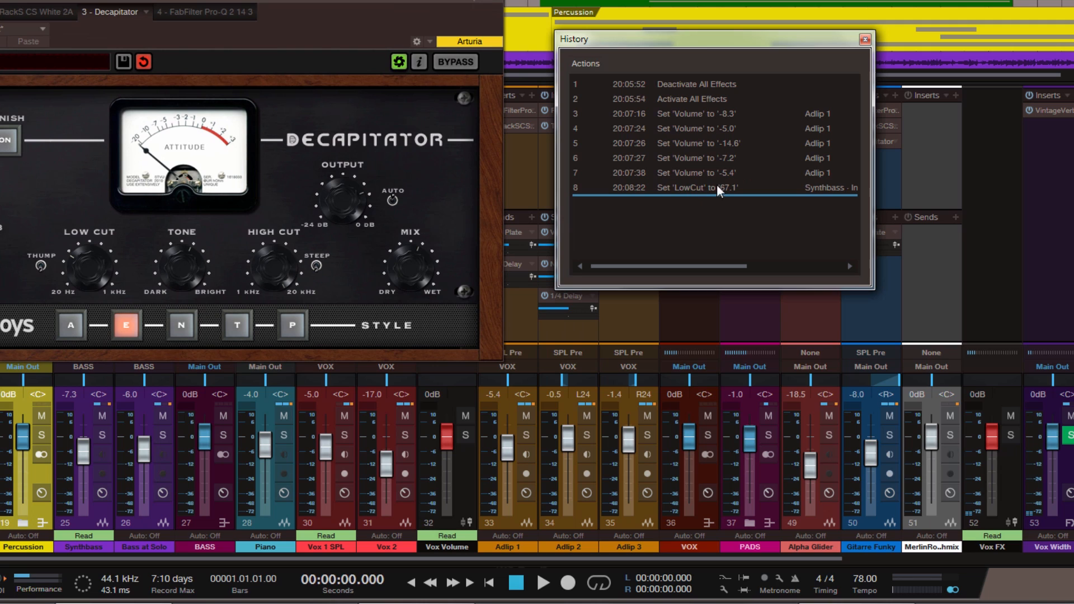
pyautogui.click(690, 185)
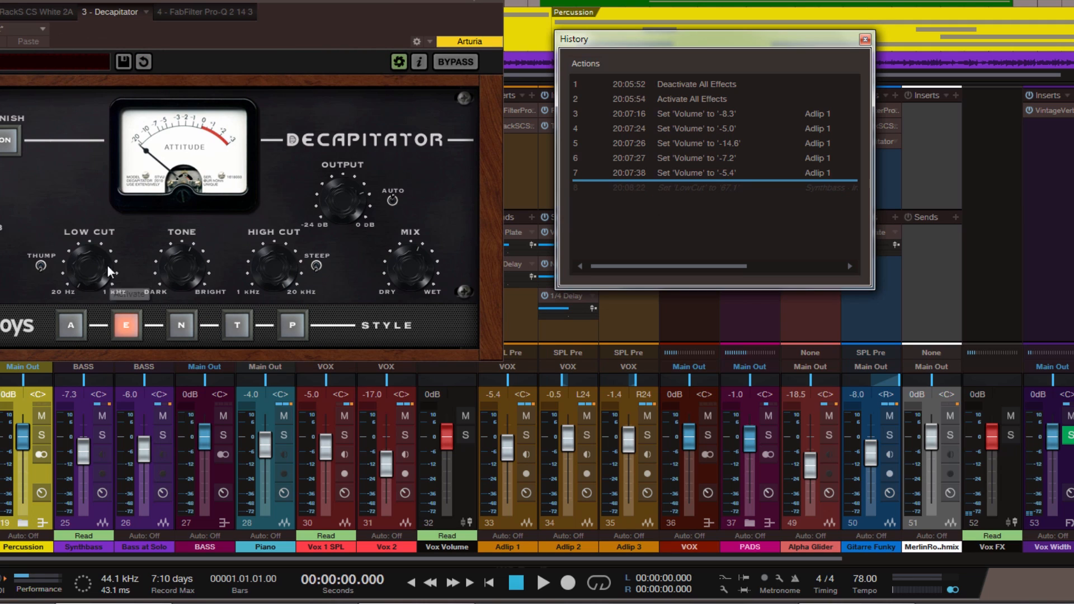
pyautogui.click(492, 6)
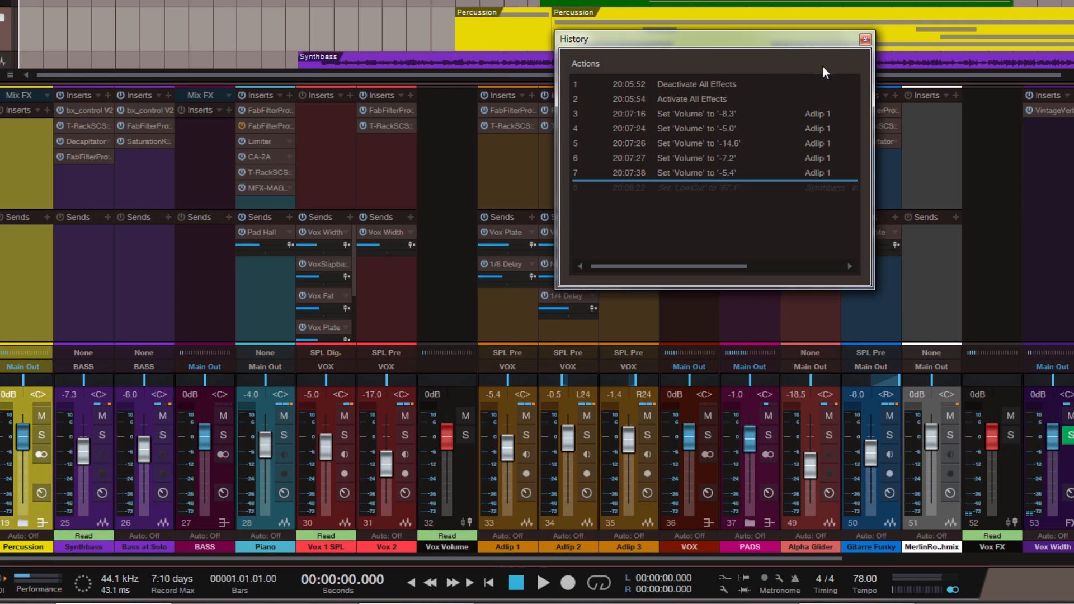
pyautogui.click(865, 39)
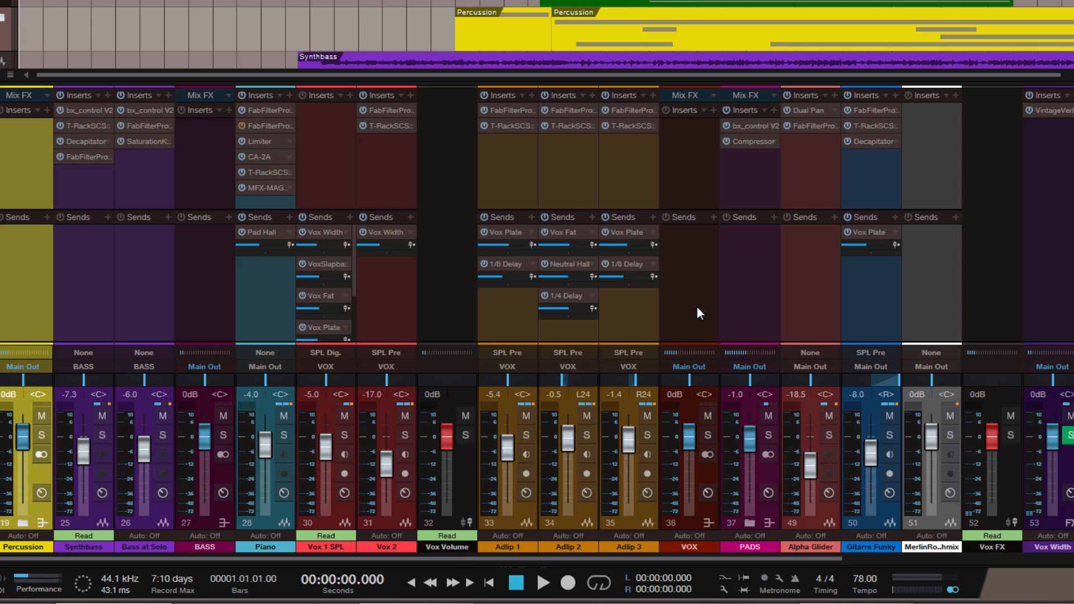
# Open the PADS channel's Compressor, toggle its bypass repeatedly until it is bypassed, and close its window.
pyautogui.click(753, 142)
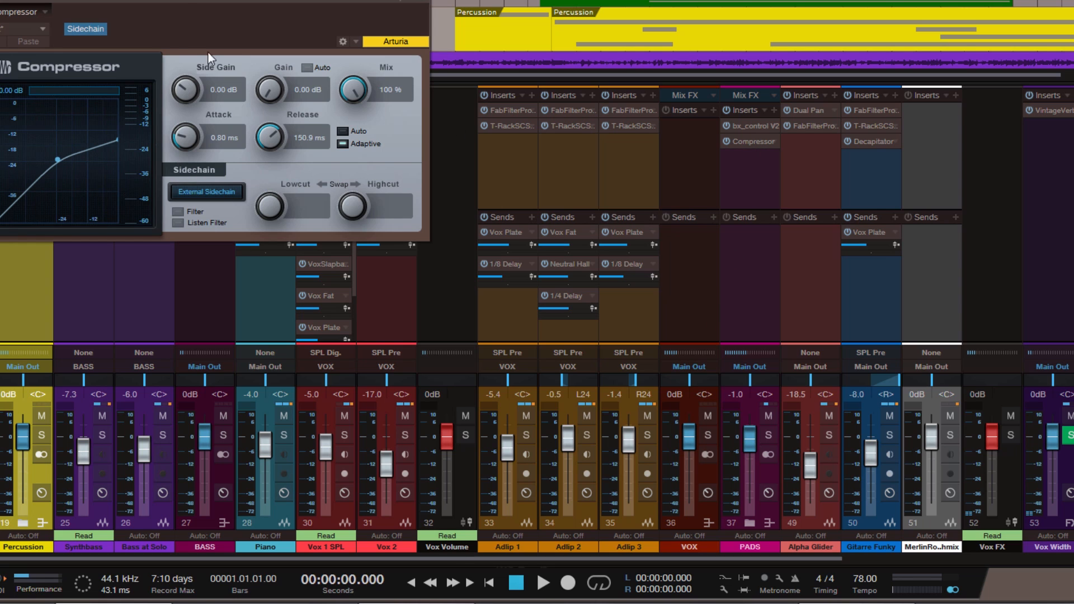
pyautogui.moveTo(180, 10); pyautogui.dragTo(418, 23)
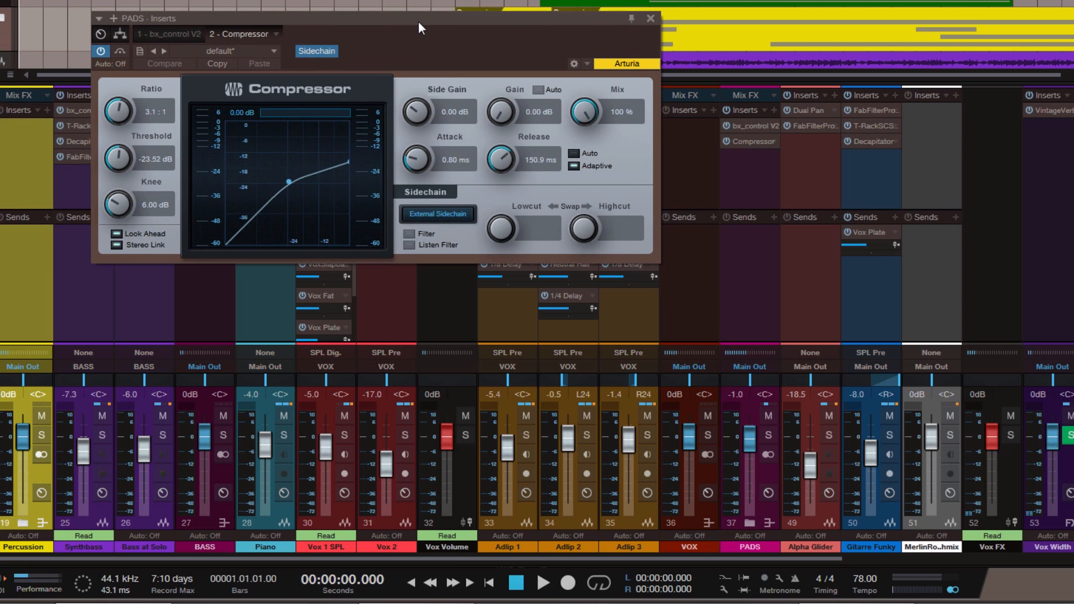
pyautogui.click(119, 52)
pyautogui.click(119, 52)
pyautogui.click(119, 52)
pyautogui.click(650, 19)
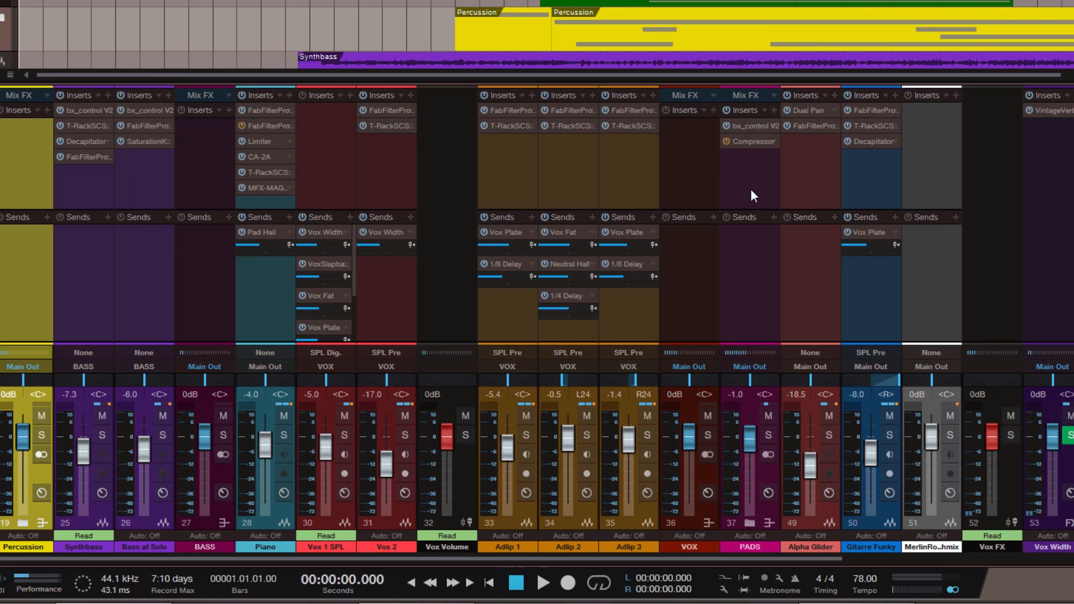
pyautogui.click(726, 141)
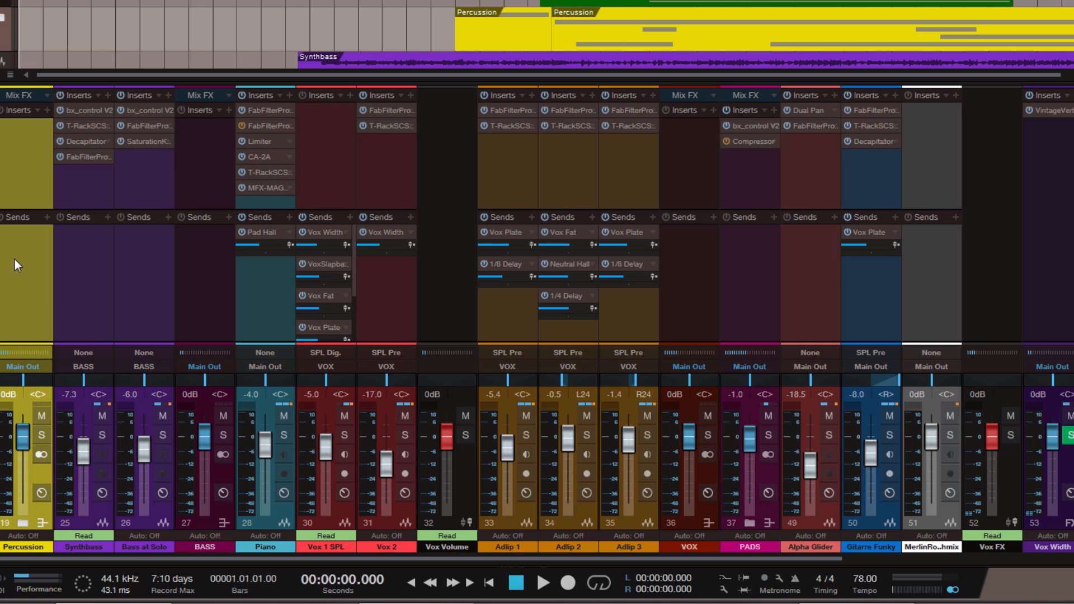
# Open the Percussion channel's insert routing view and try placing a Splitter in it.
pyautogui.click(41, 493)
pyautogui.click(270, 105)
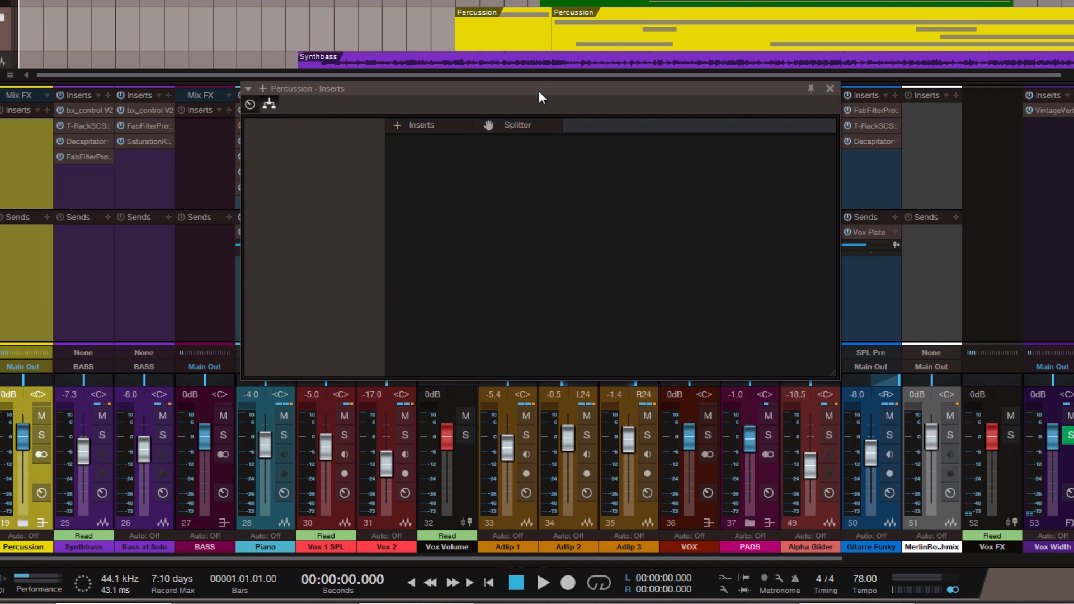
pyautogui.moveTo(543, 88); pyautogui.dragTo(548, 82)
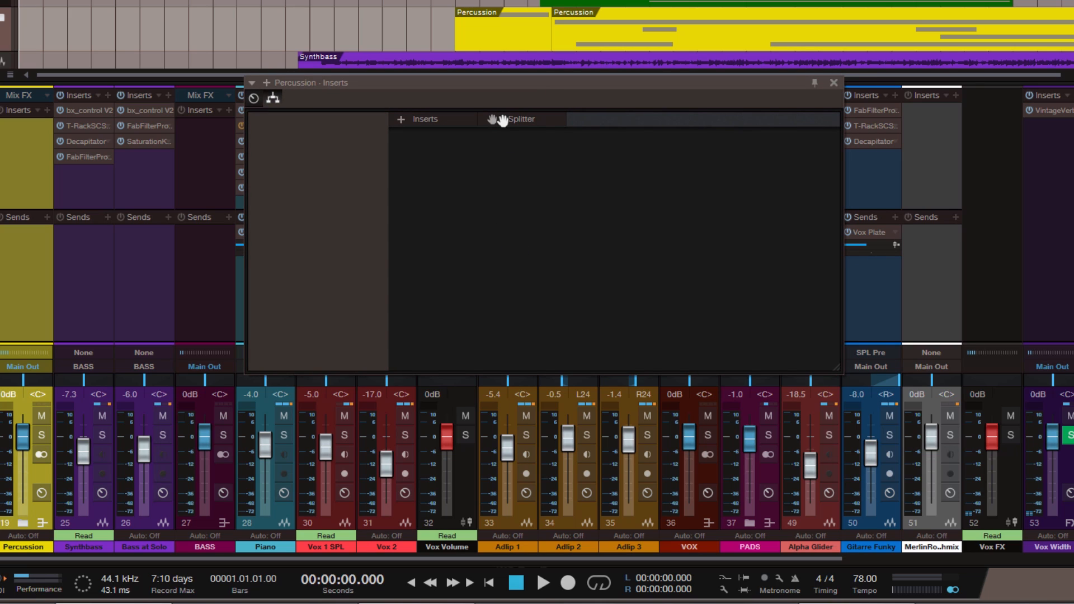
pyautogui.moveTo(492, 119); pyautogui.dragTo(519, 184)
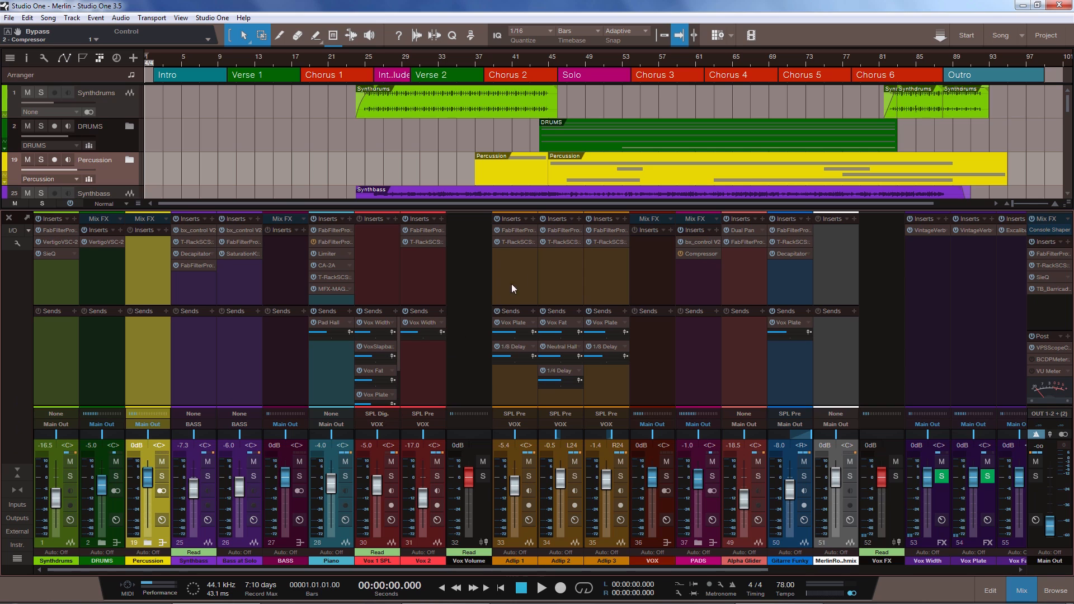
# Remove the T-RackS insert from the Adlip 2 channel.
pyautogui.rightClick(534, 246)
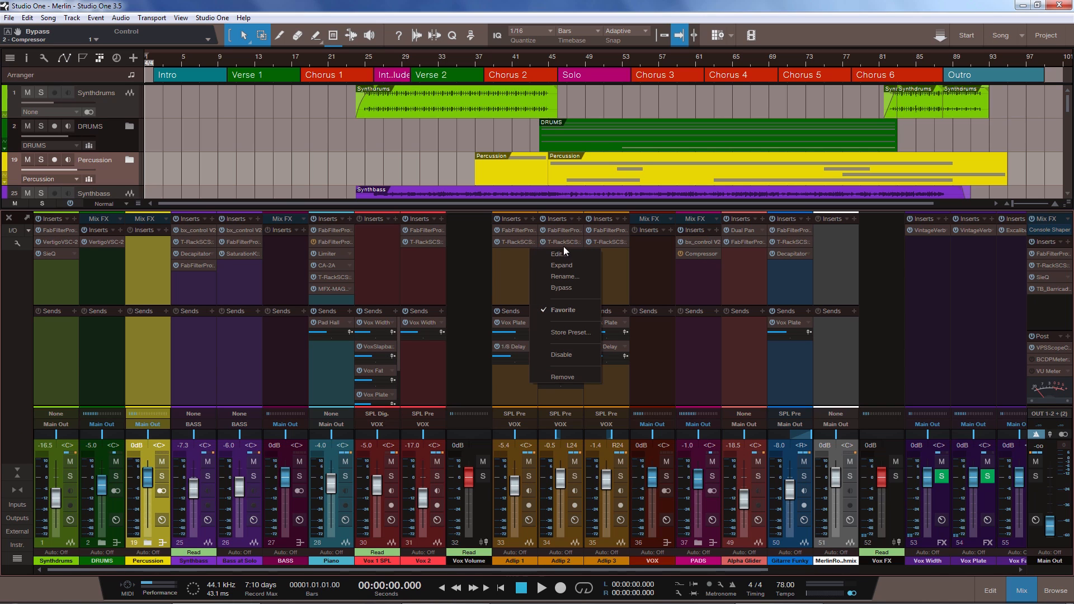
pyautogui.click(561, 377)
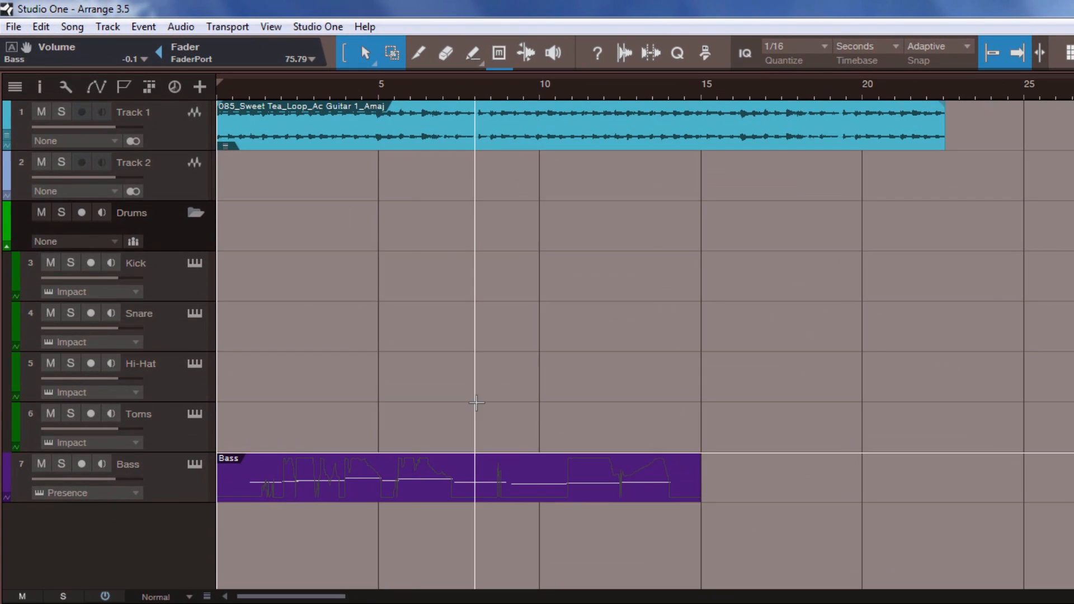
# Expand the layers of Track 1 to view them and collapse them again.
pyautogui.click(151, 129)
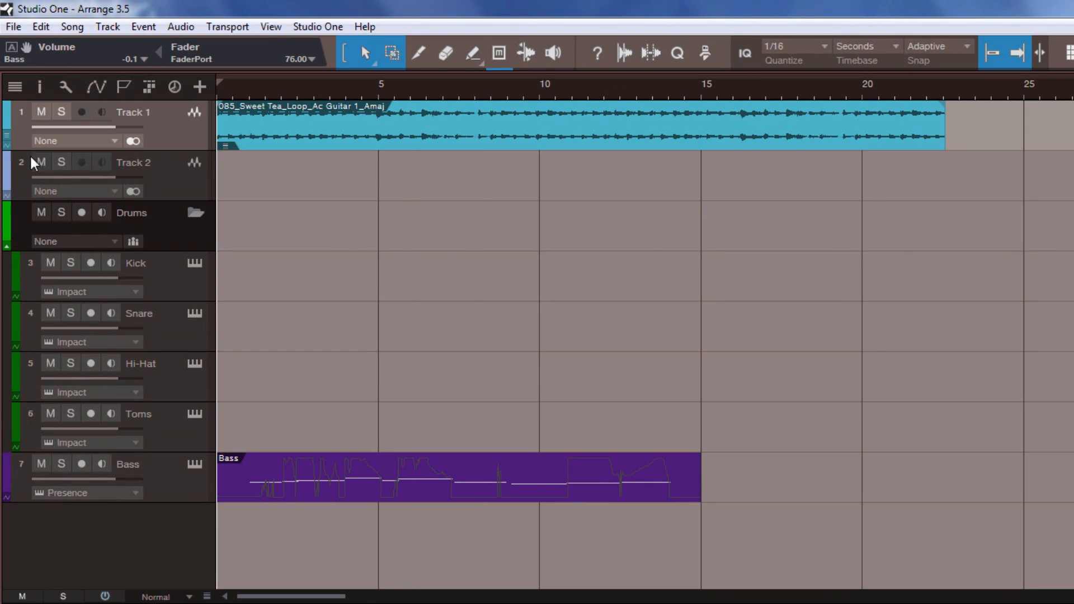
pyautogui.click(8, 139)
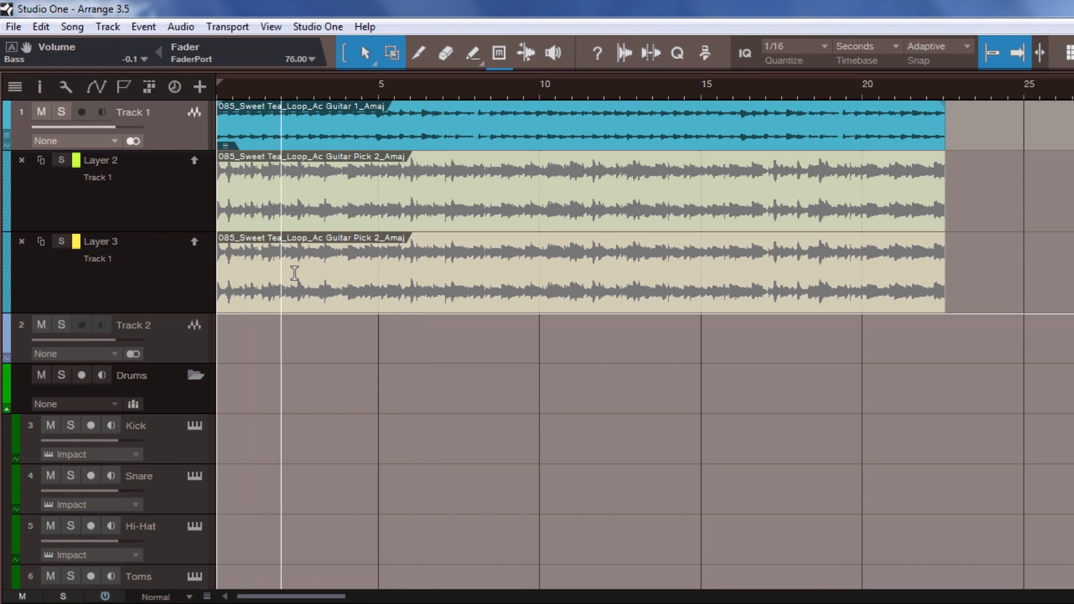
pyautogui.click(9, 139)
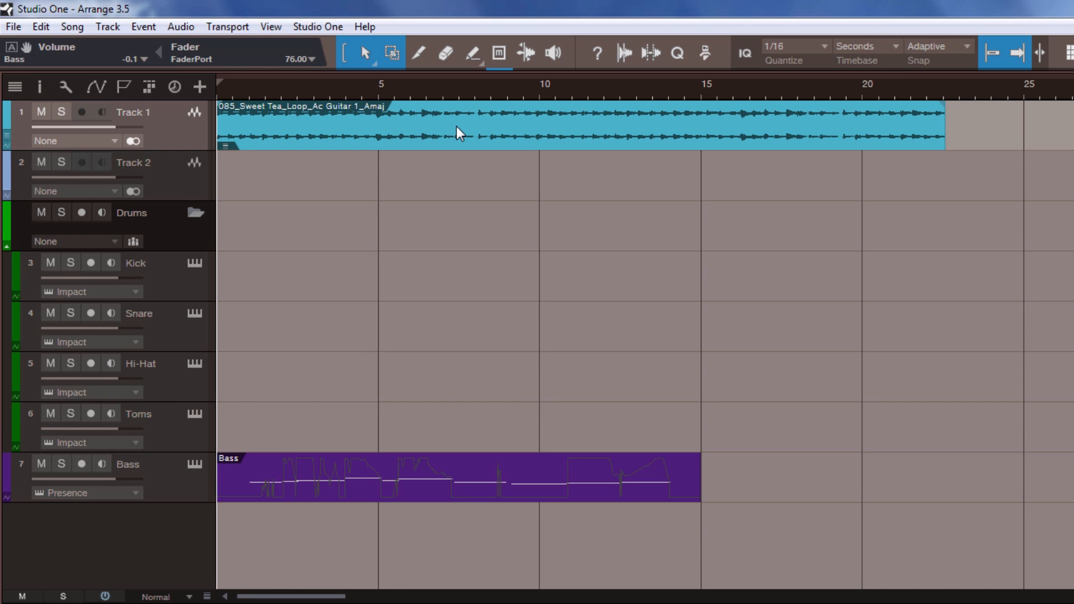
# Copy the guitar event with its layers from Track 1 to Track 2 at 7.5 seconds and check the layers of both tracks.
pyautogui.moveTo(463, 136); pyautogui.dragTo(700, 195)
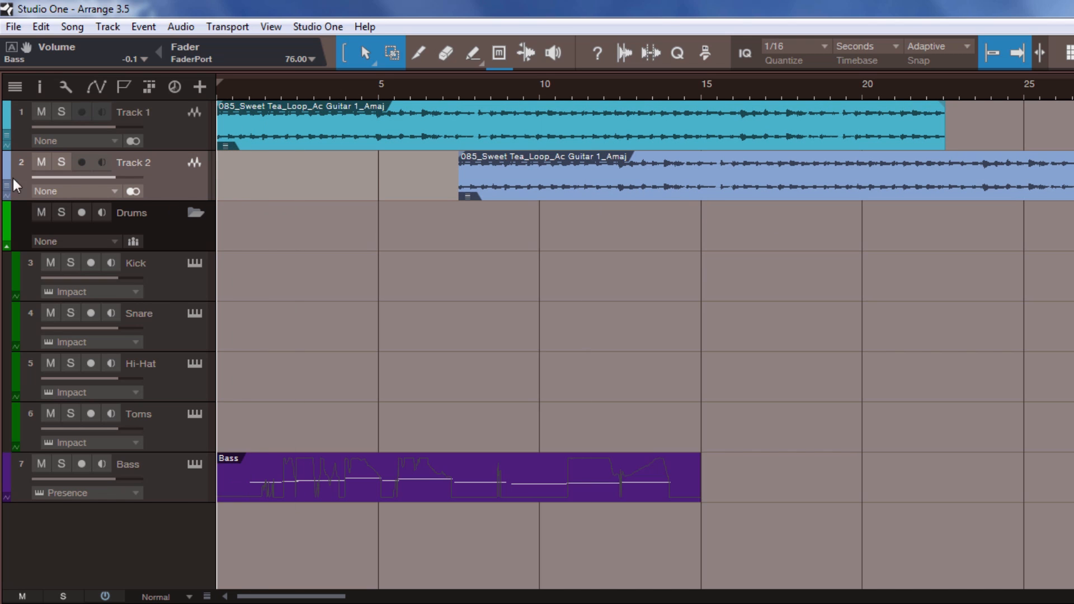
pyautogui.click(8, 191)
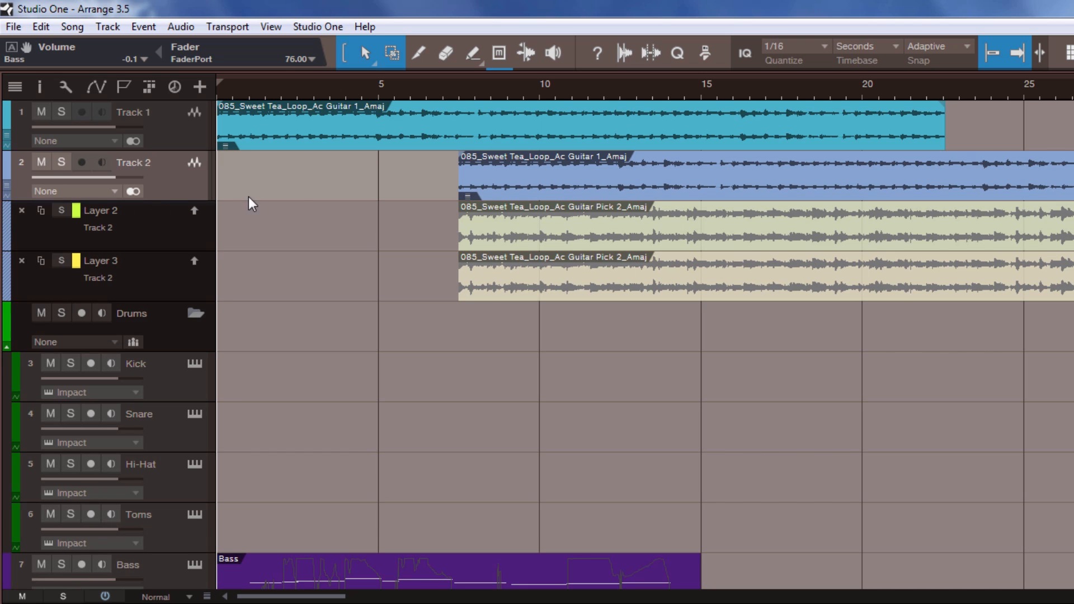
pyautogui.click(8, 139)
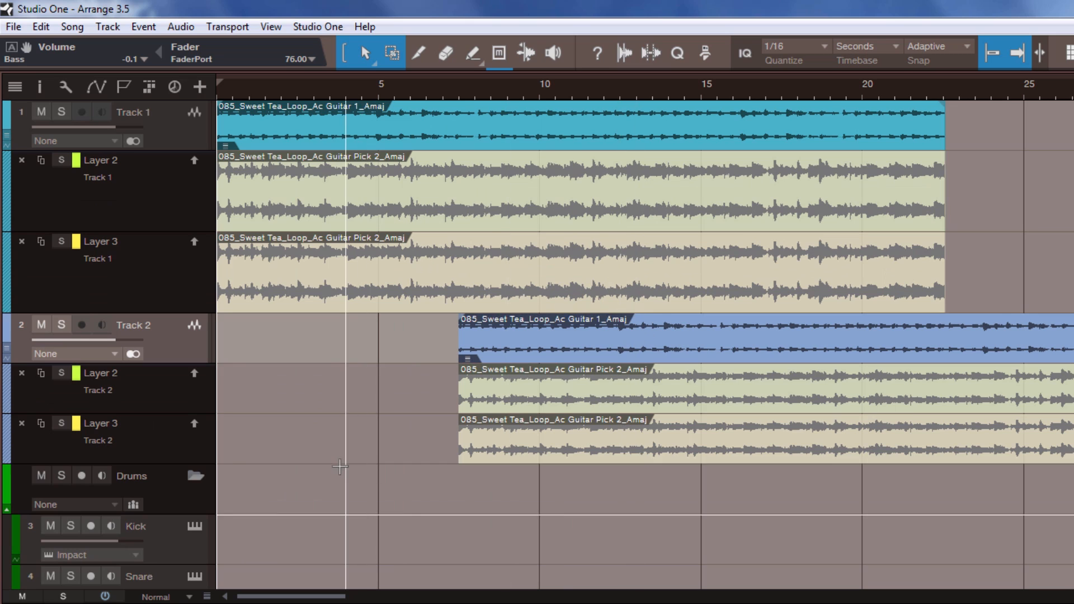
pyautogui.click(7, 347)
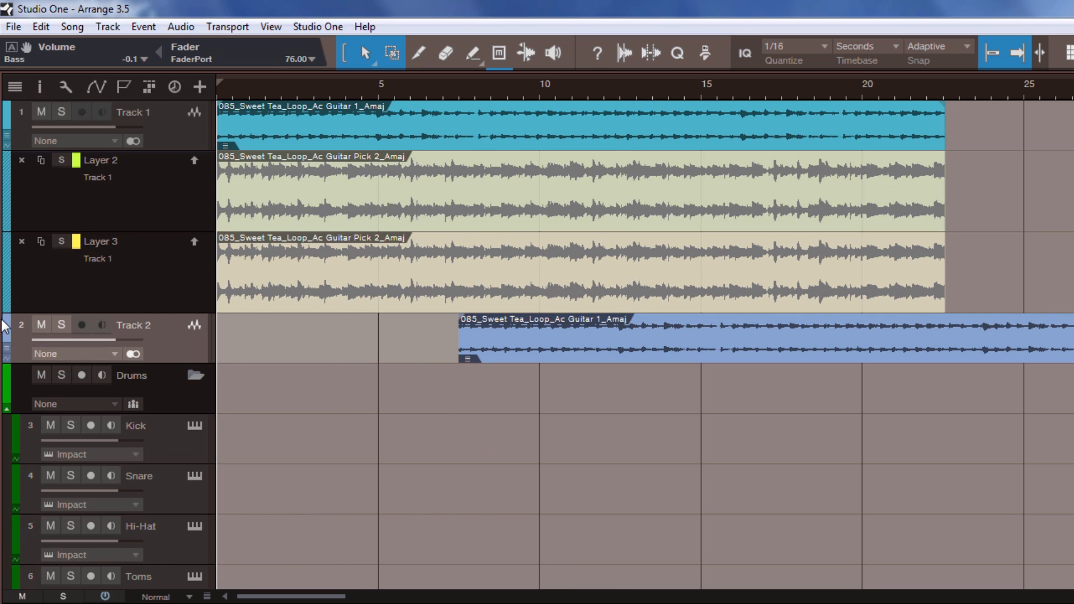
pyautogui.click(8, 140)
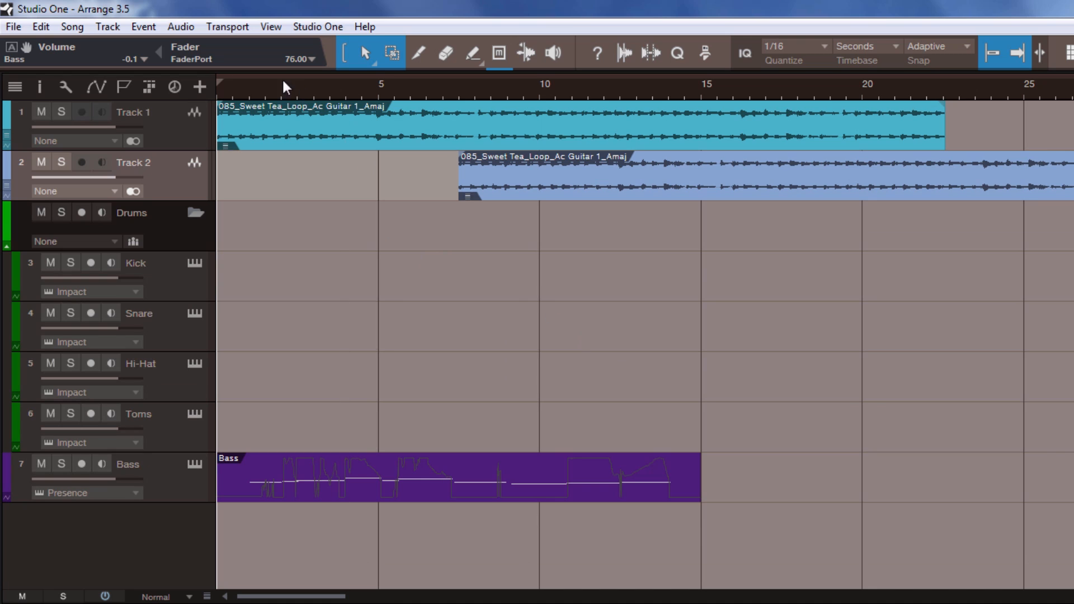
# Apply the track names of Kick, Snare, Hi-Hat and Toms to their mixer channels.
pyautogui.click(107, 27)
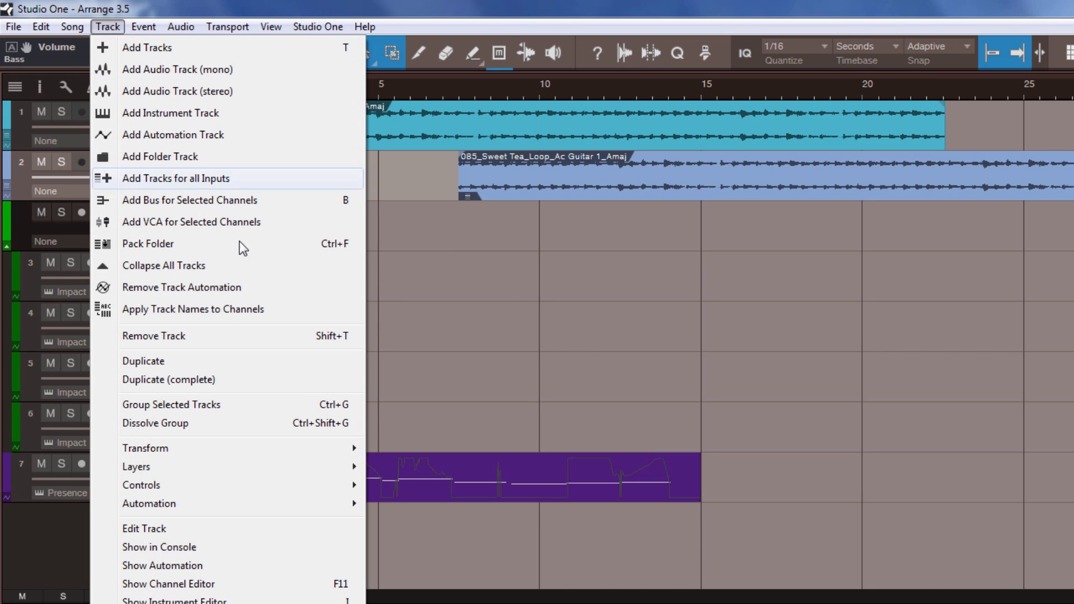
pyautogui.click(415, 328)
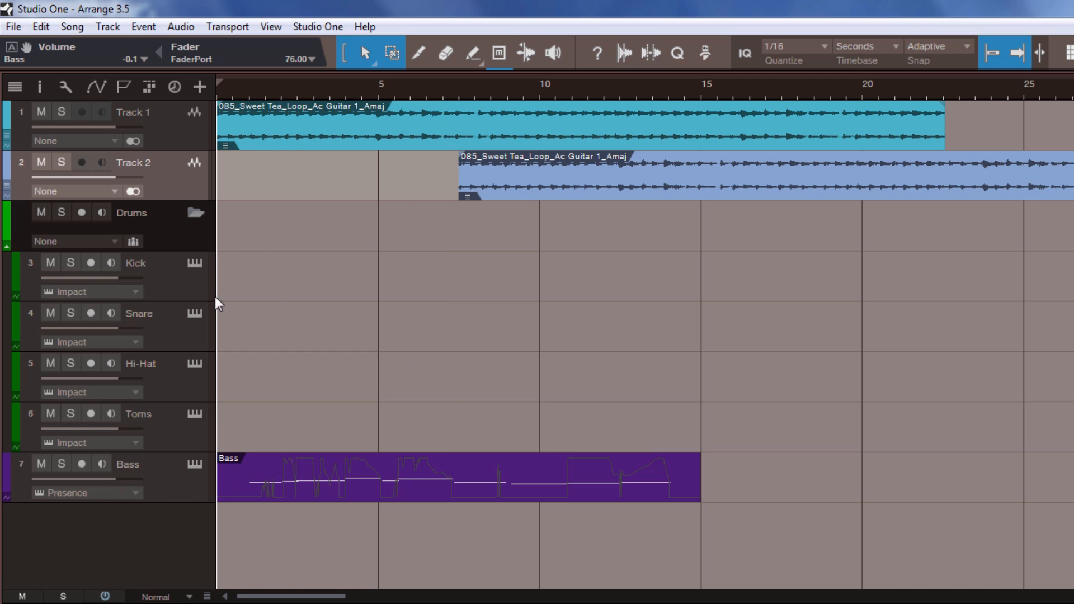
pyautogui.click(164, 269)
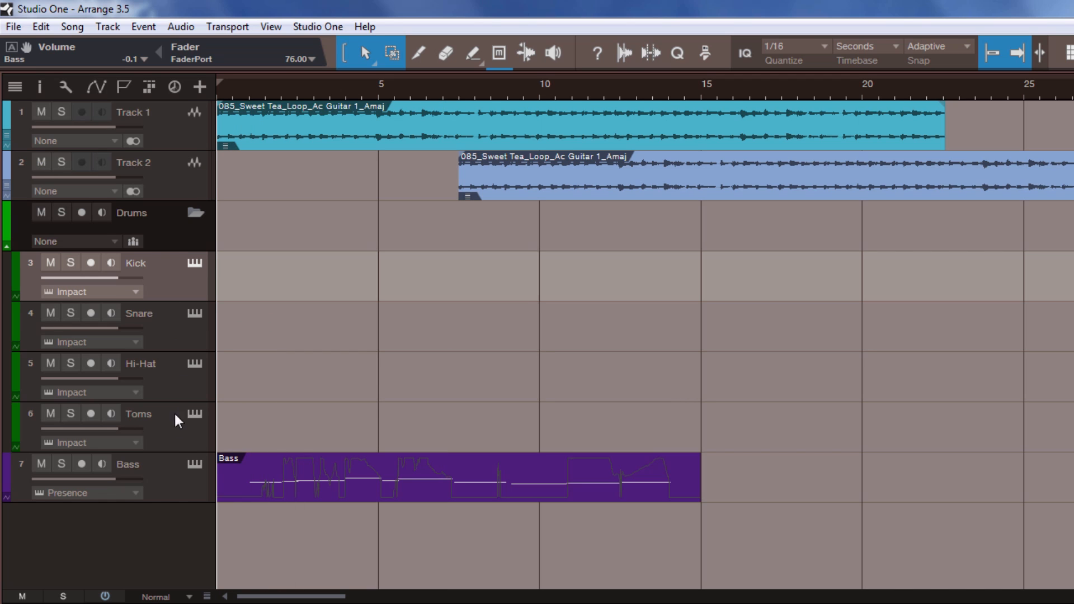
pyautogui.press('F3')
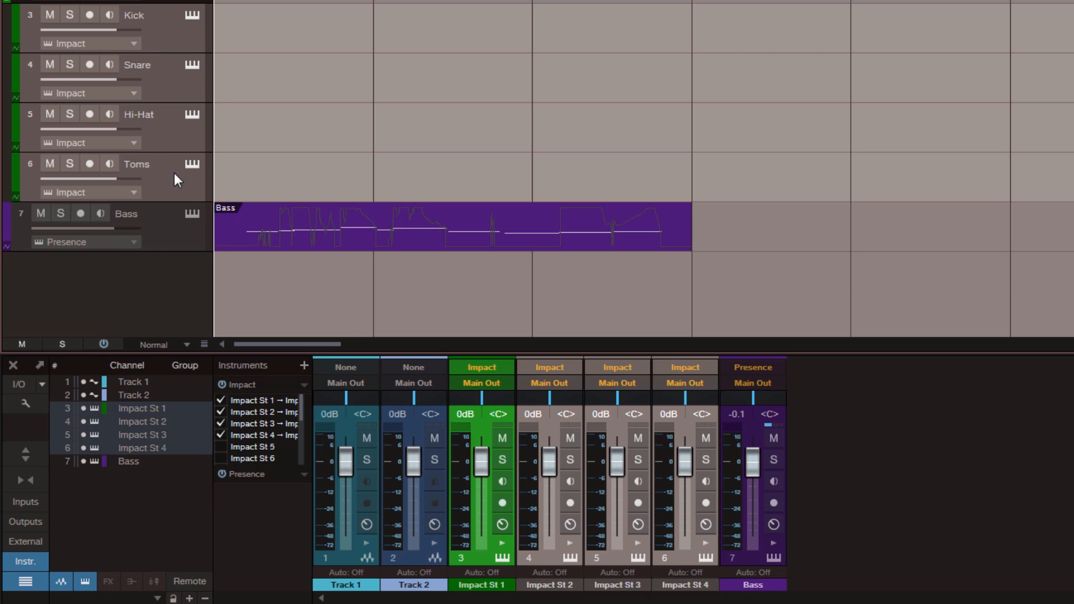
pyautogui.rightClick(90, 1)
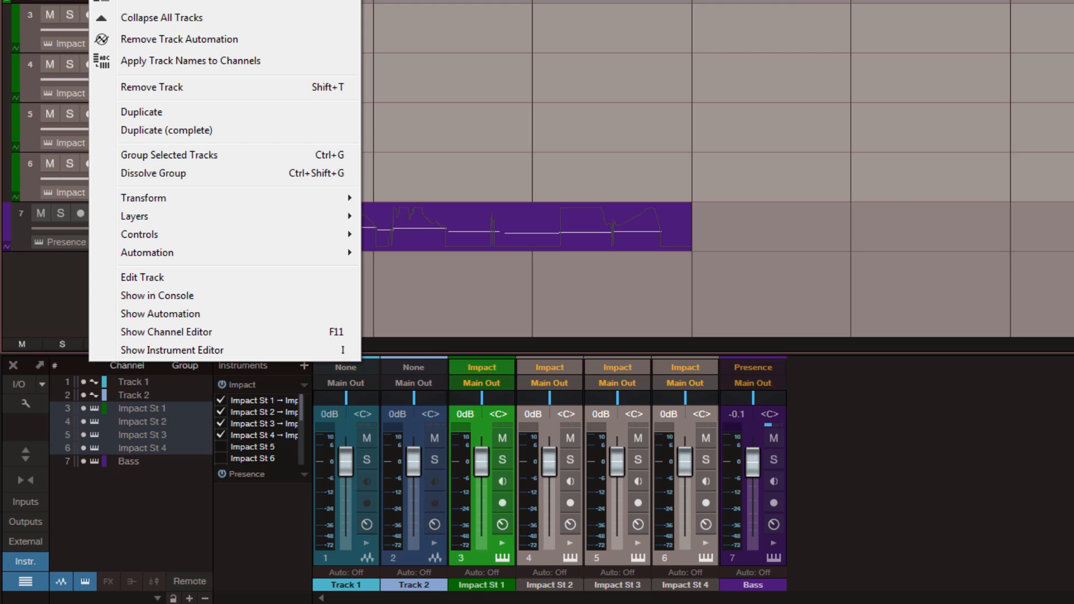
pyautogui.click(237, 61)
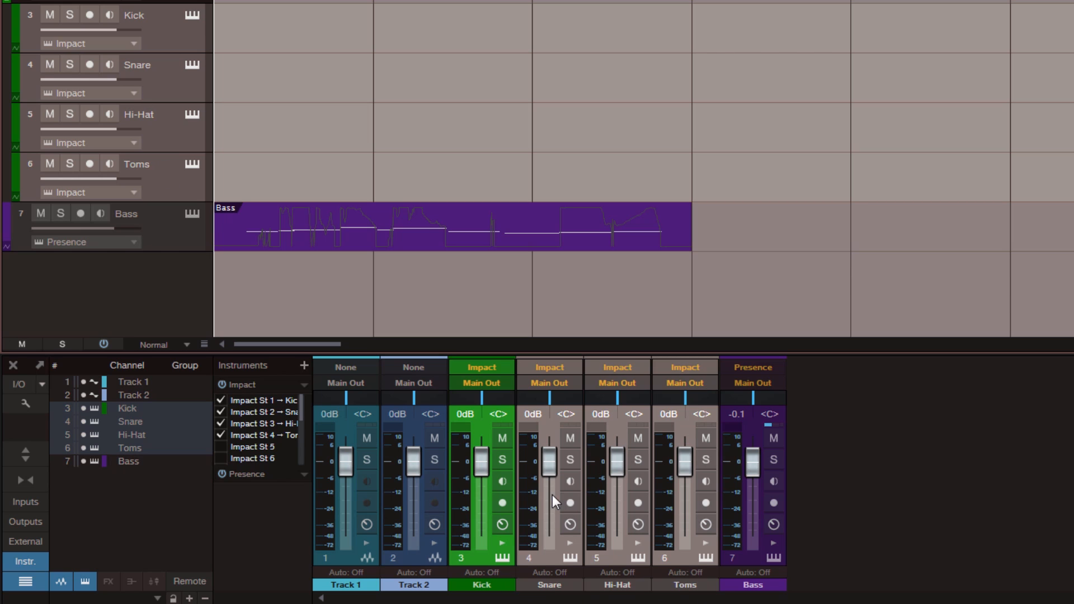
# Inspect the channel assignments of the Kick, Snare, Hi-Hat and Toms tracks, keeping each track on its matching channel.
pyautogui.click(160, 40)
pyautogui.press('F4')
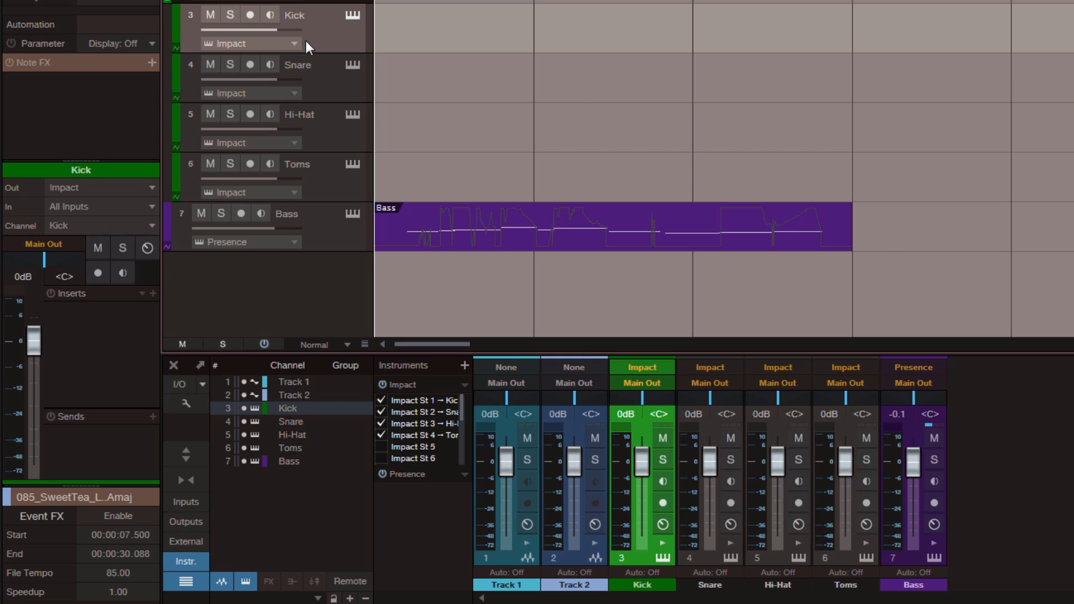
pyautogui.click(321, 94)
pyautogui.click(126, 227)
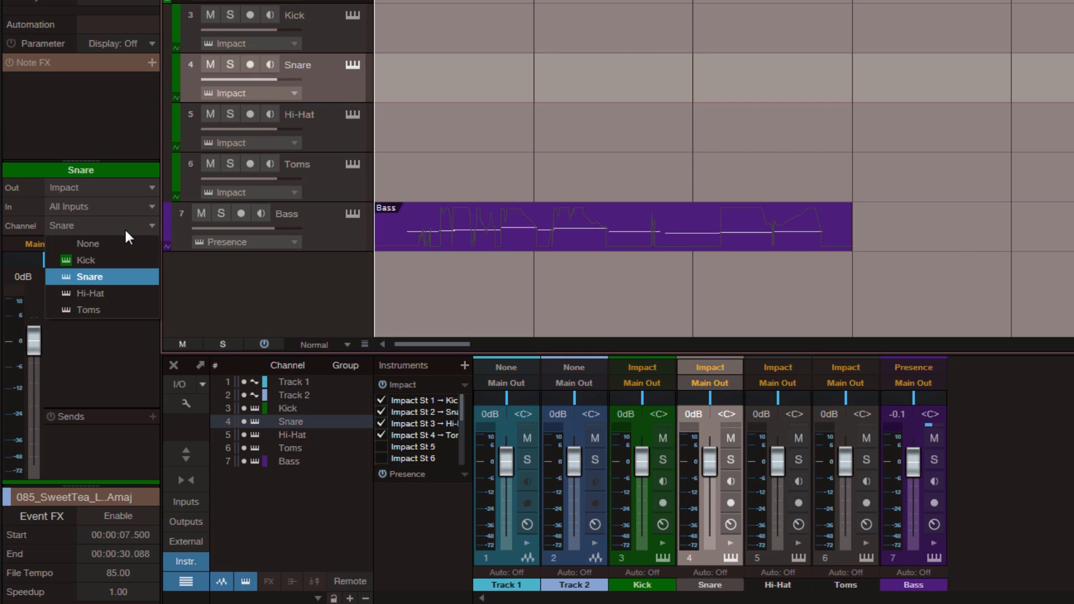
pyautogui.click(108, 278)
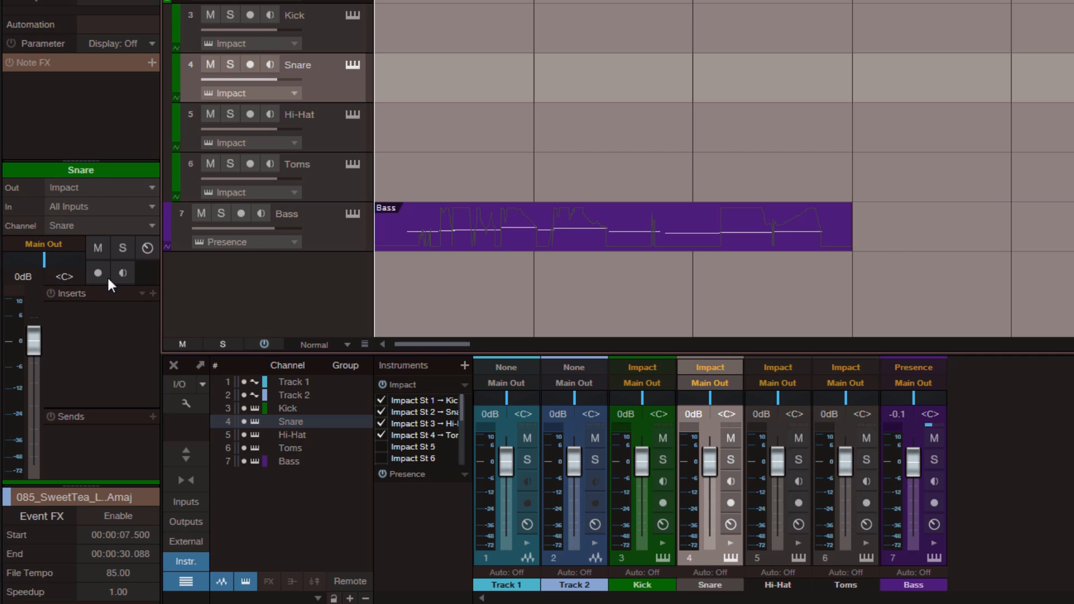
pyautogui.click(334, 142)
pyautogui.click(115, 225)
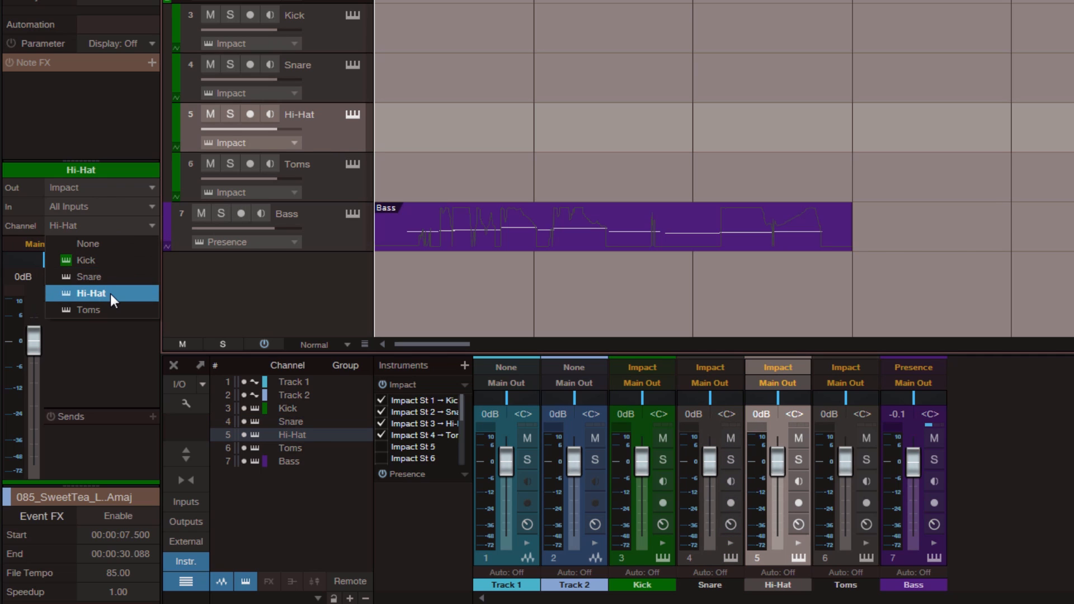
pyautogui.click(109, 294)
pyautogui.click(340, 196)
pyautogui.click(103, 224)
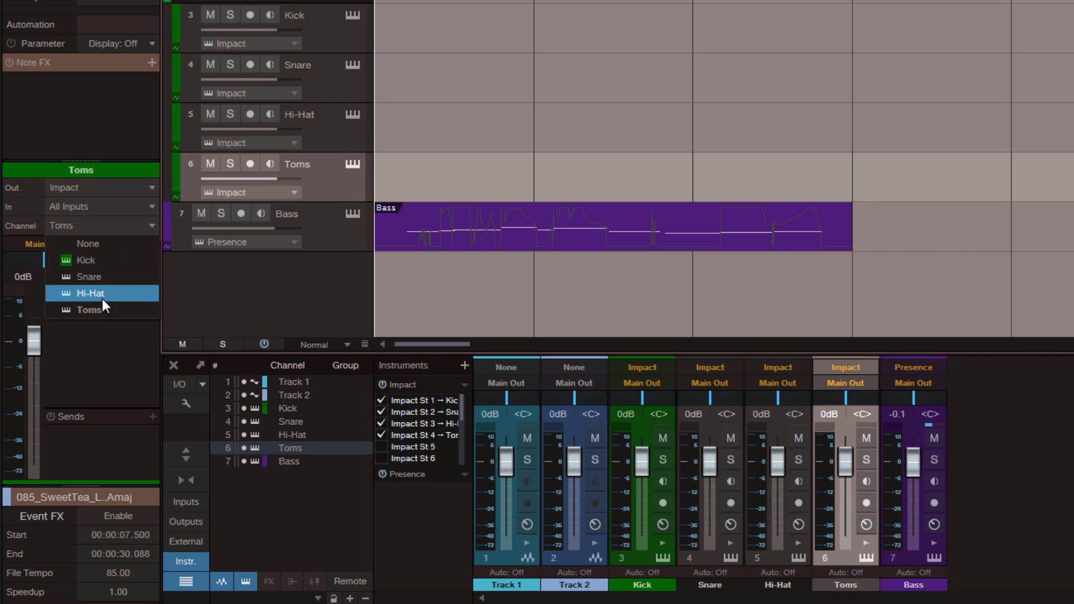
pyautogui.click(101, 304)
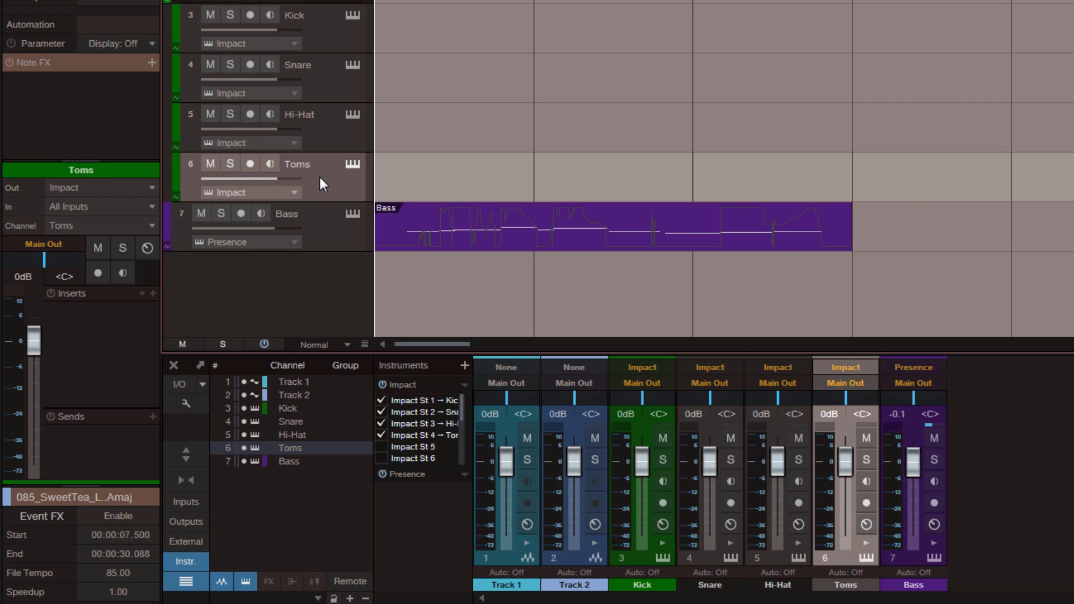
pyautogui.press('F4')
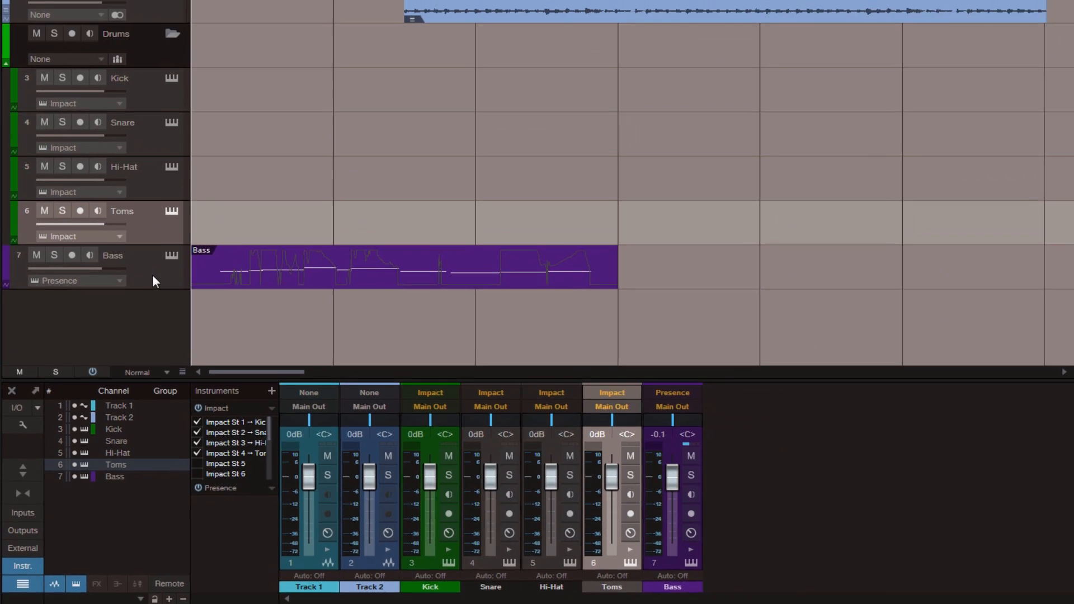
# Set the LFO 1 rate of the Bass track's Presence to 1.69 Hz, show its frequency automation and close the instrument.
pyautogui.click(171, 236)
pyautogui.click(165, 265)
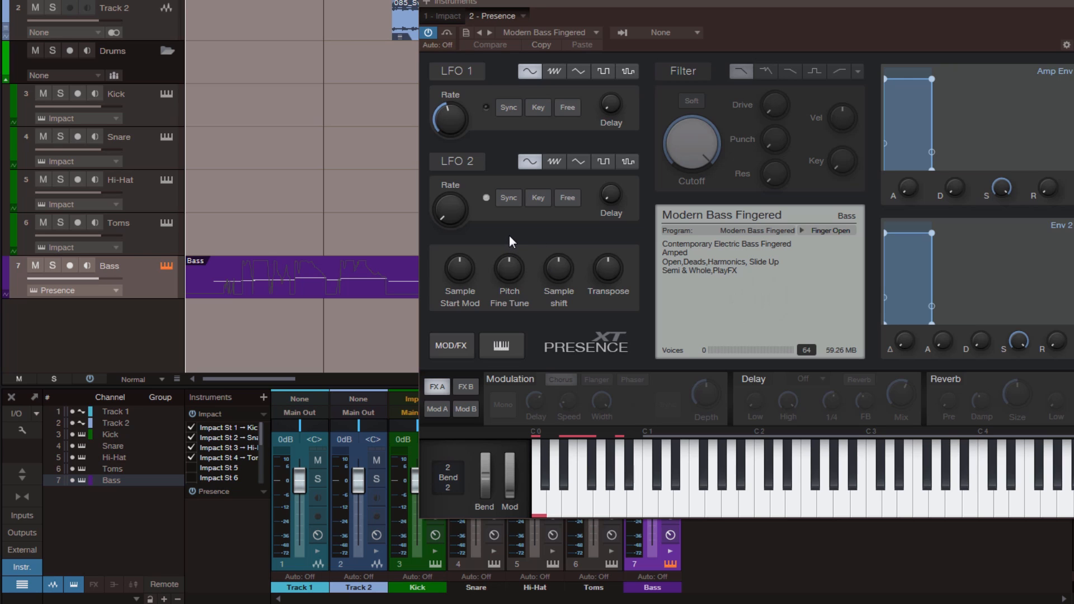
pyautogui.moveTo(446, 114); pyautogui.dragTo(445, 115)
pyautogui.rightClick(445, 115)
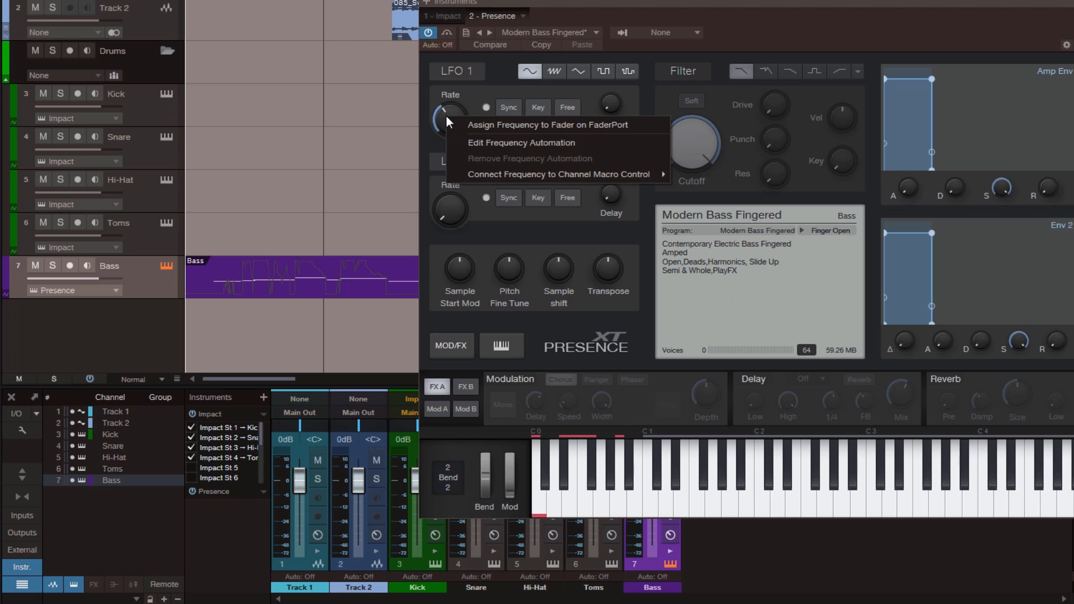
pyautogui.click(501, 143)
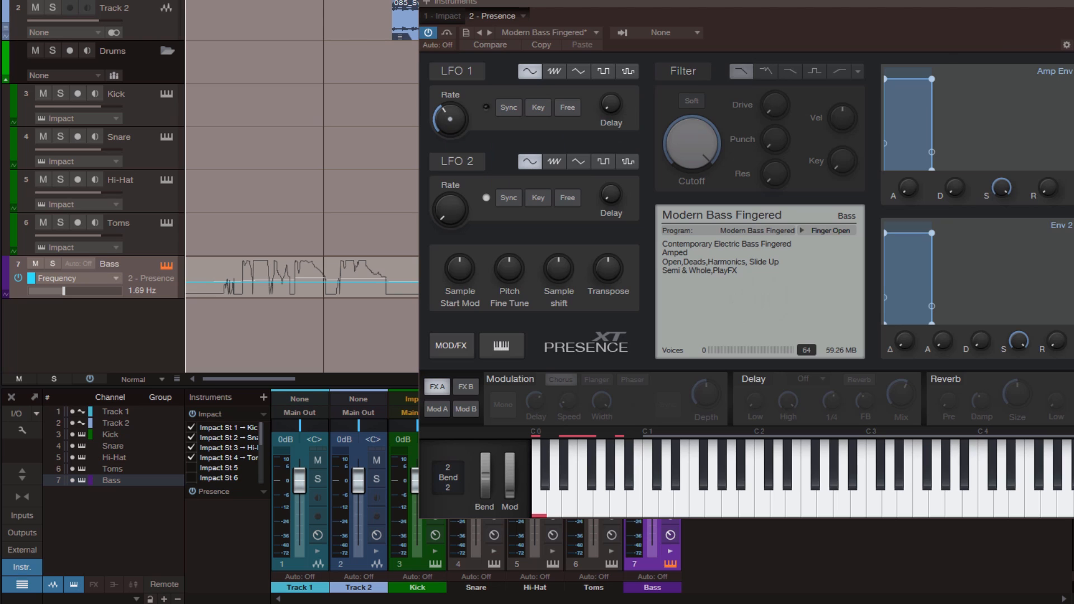
pyautogui.click(166, 265)
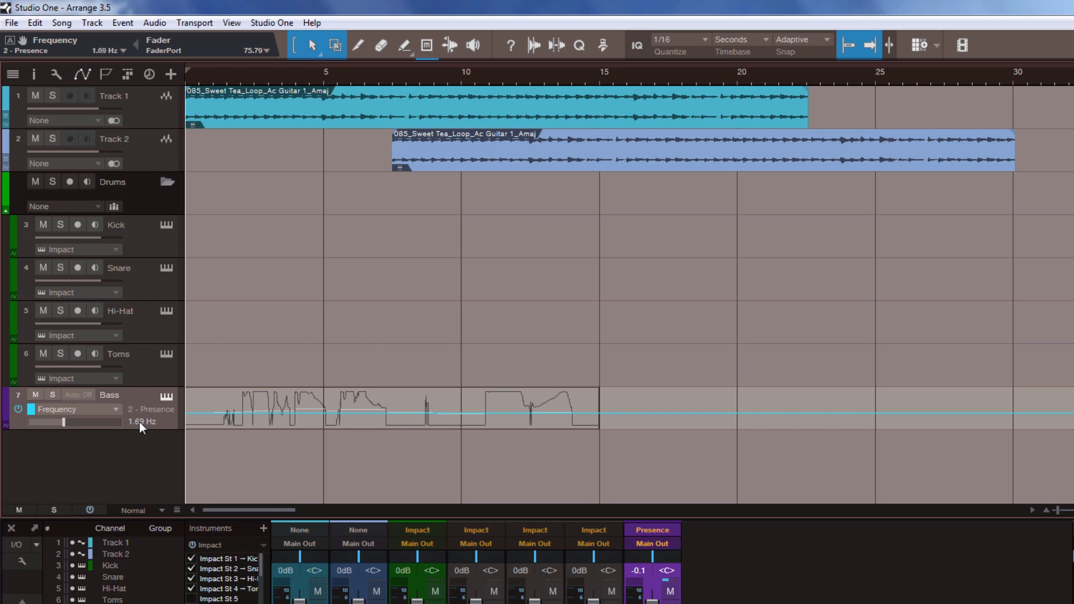
# Show the automation for the LFO 2 rate of the Bass track's Presence, close the instrument and hide the track automation.
pyautogui.click(167, 399)
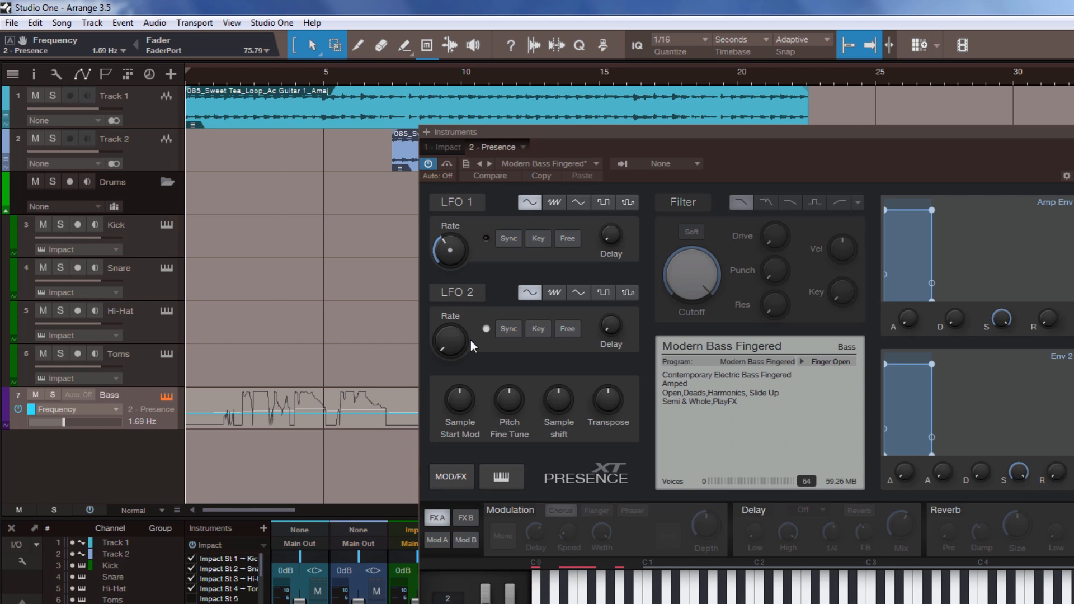
pyautogui.rightClick(456, 337)
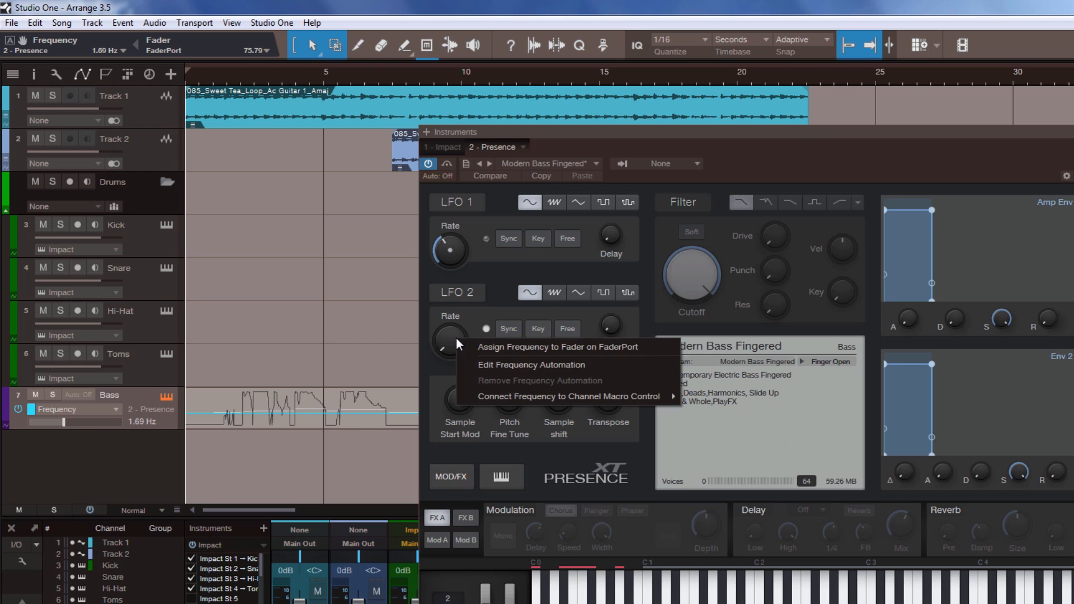
pyautogui.click(515, 364)
pyautogui.click(1071, 132)
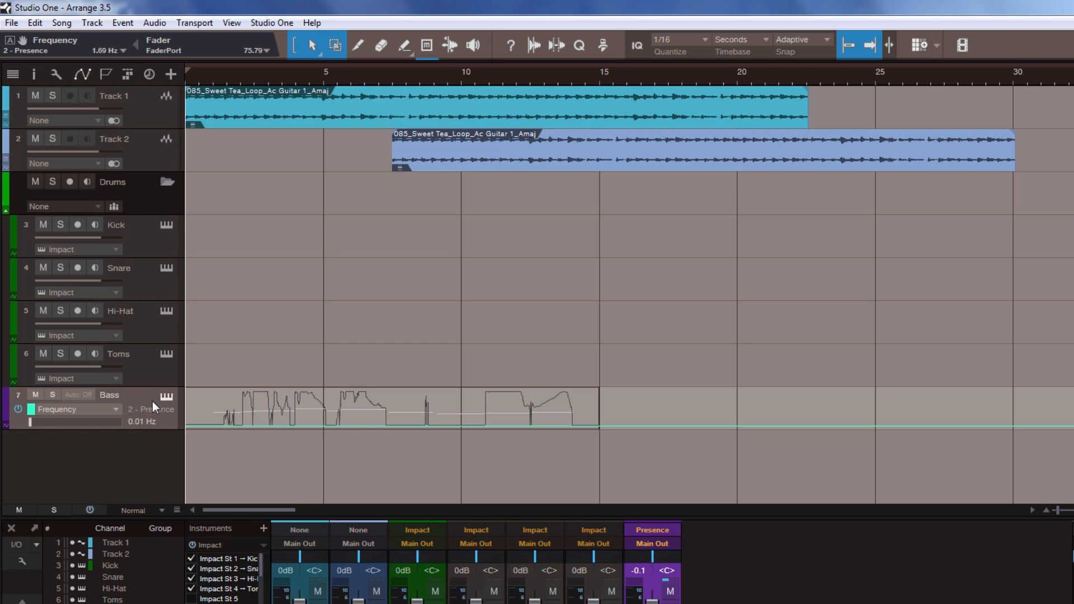
pyautogui.press('a')
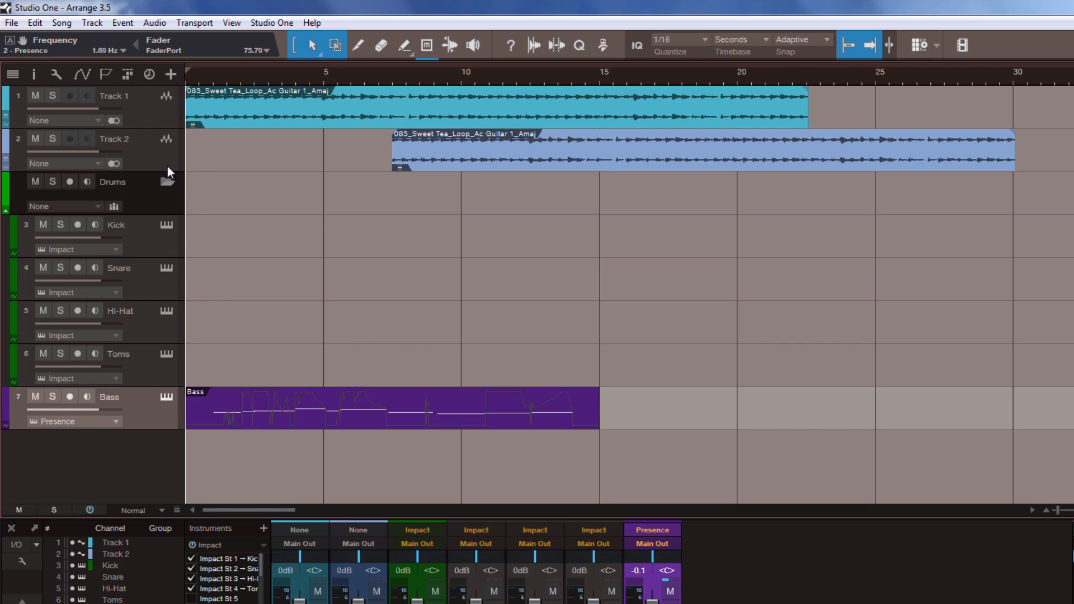
# Review the timestretch modes of Track 1 in the inspector, keeping Drums - elastique Direct.
pyautogui.click(152, 109)
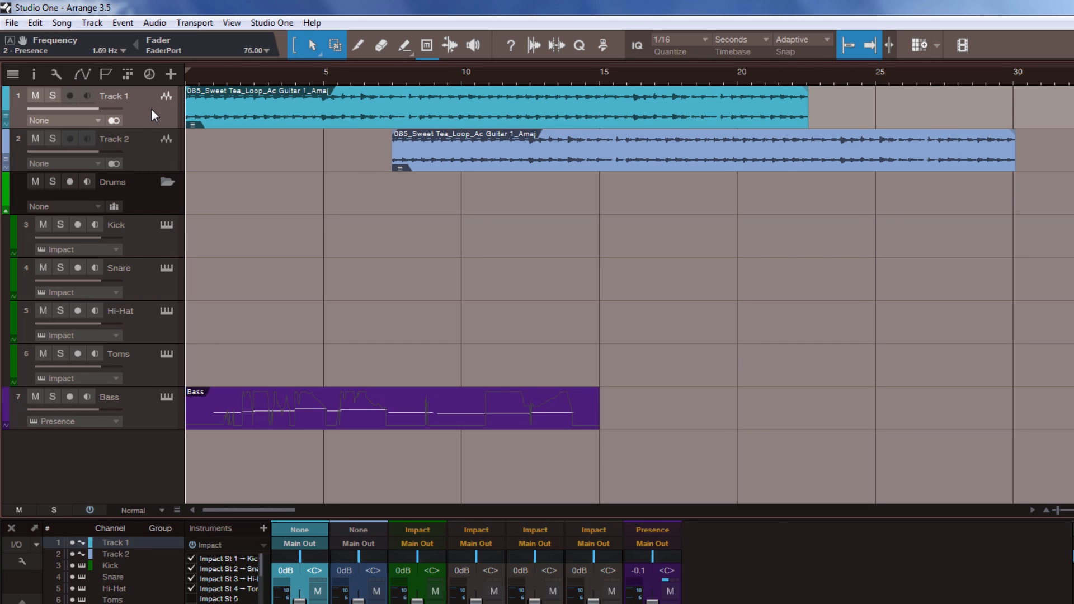
pyautogui.press('F4')
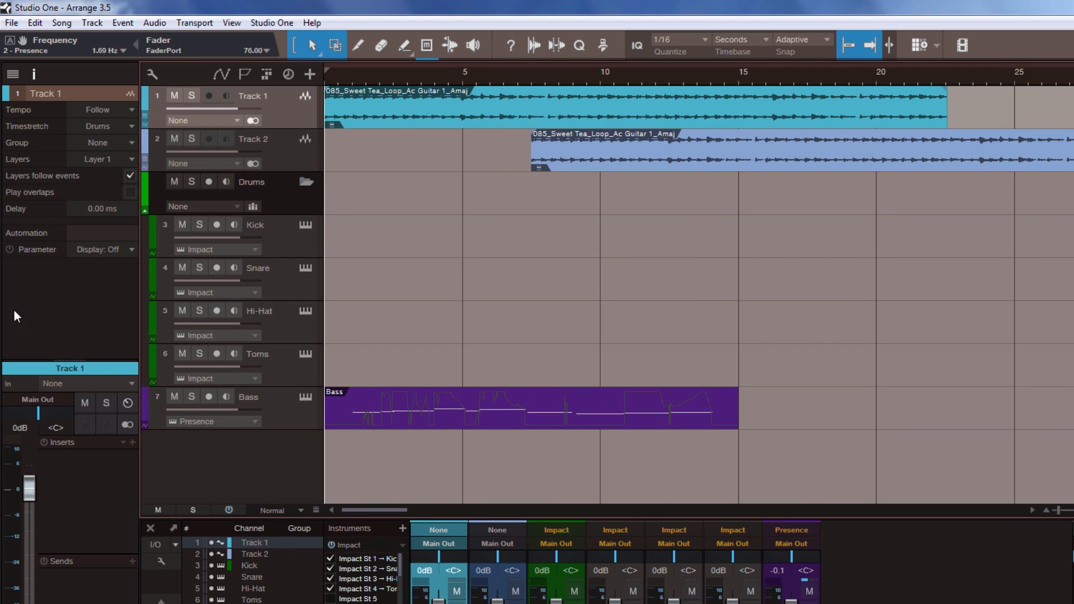
pyautogui.click(128, 127)
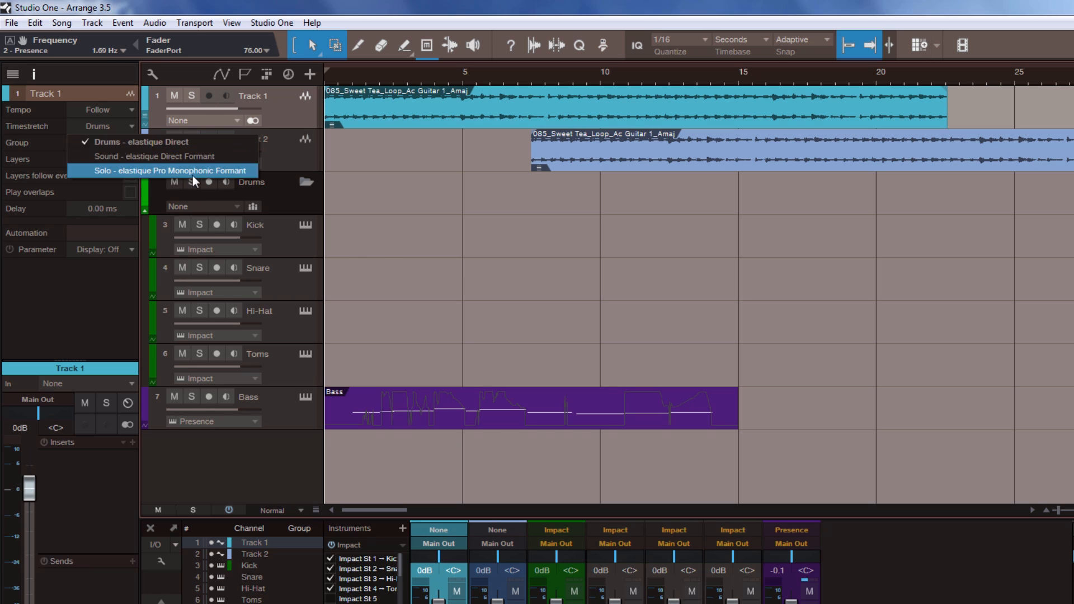
pyautogui.click(216, 145)
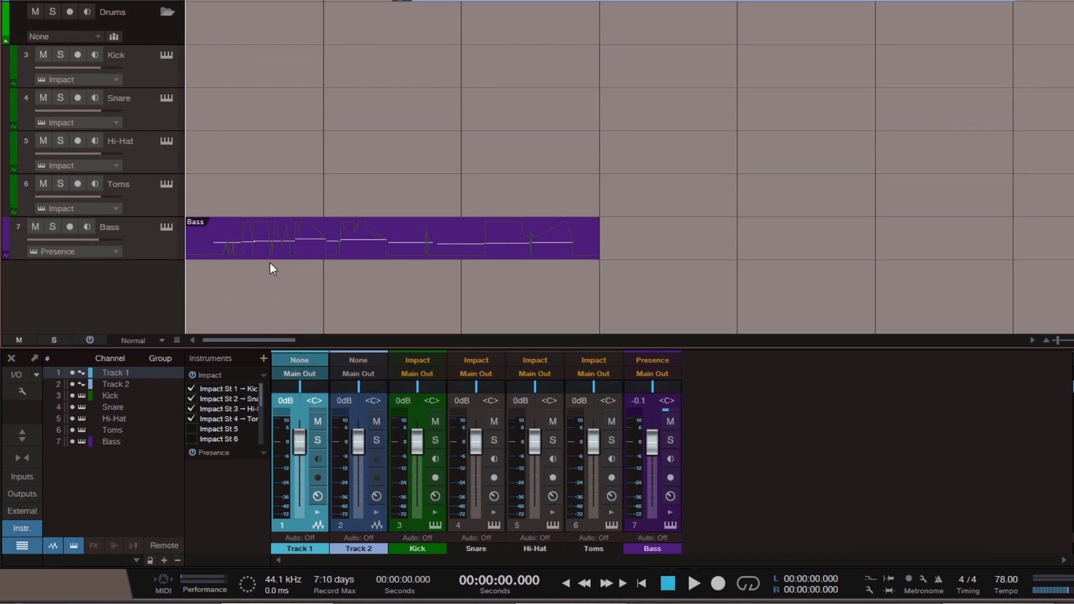
# Open the Bass event in the note editor and enlarge the editor area.
pyautogui.doubleClick(268, 244)
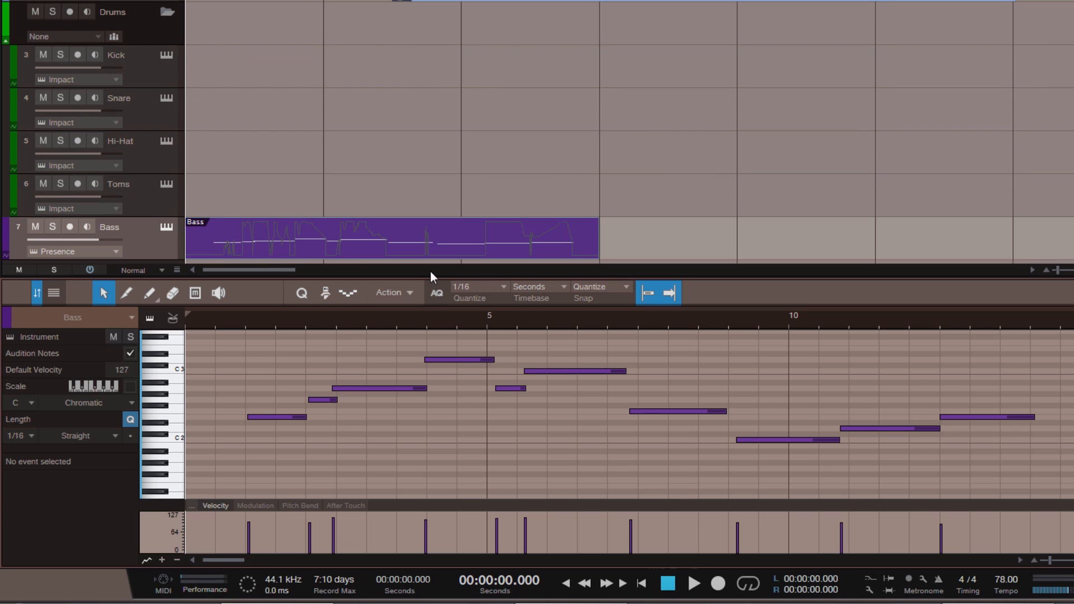
pyautogui.moveTo(427, 276); pyautogui.dragTo(438, 88)
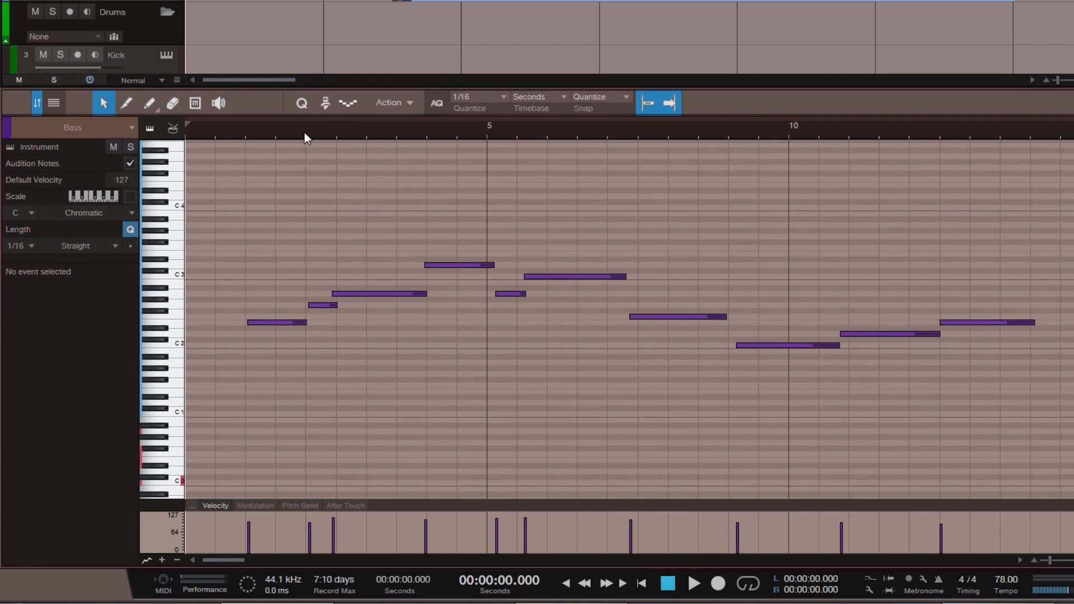
# Move the shared edge of the overlapping G 2 and A 2 Bass notes later, resizing both together.
pyautogui.moveTo(303, 141); pyautogui.dragTo(304, 151)
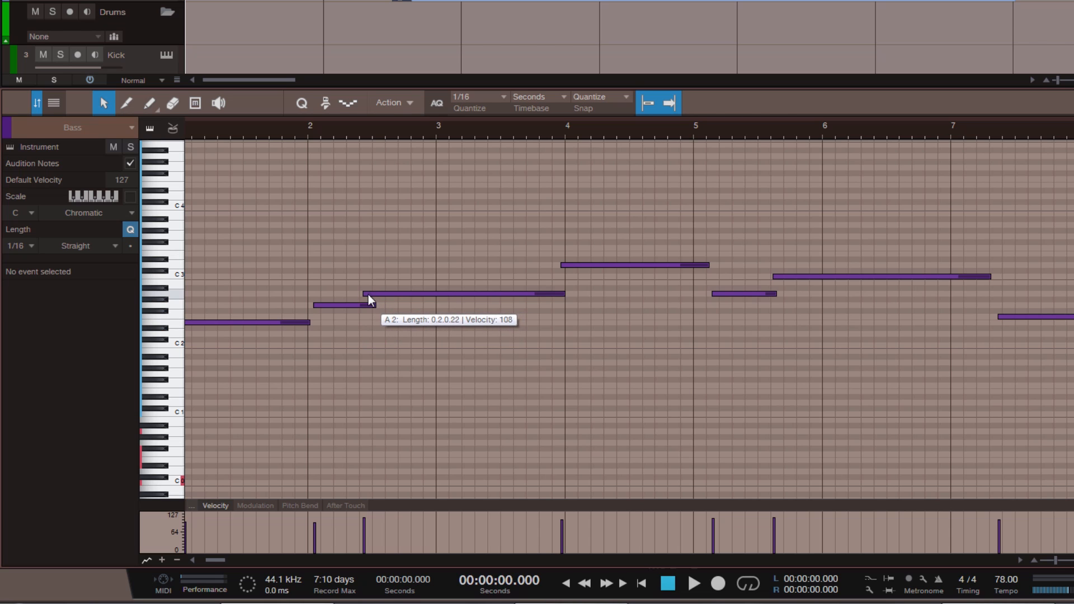
pyautogui.moveTo(364, 295); pyautogui.dragTo(386, 295)
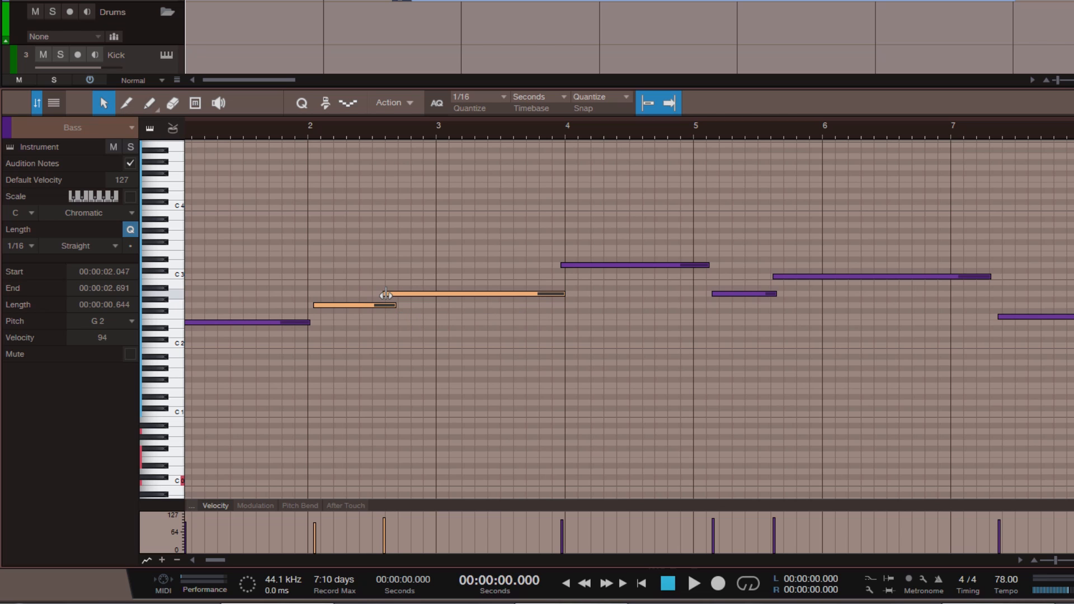
pyautogui.click(384, 332)
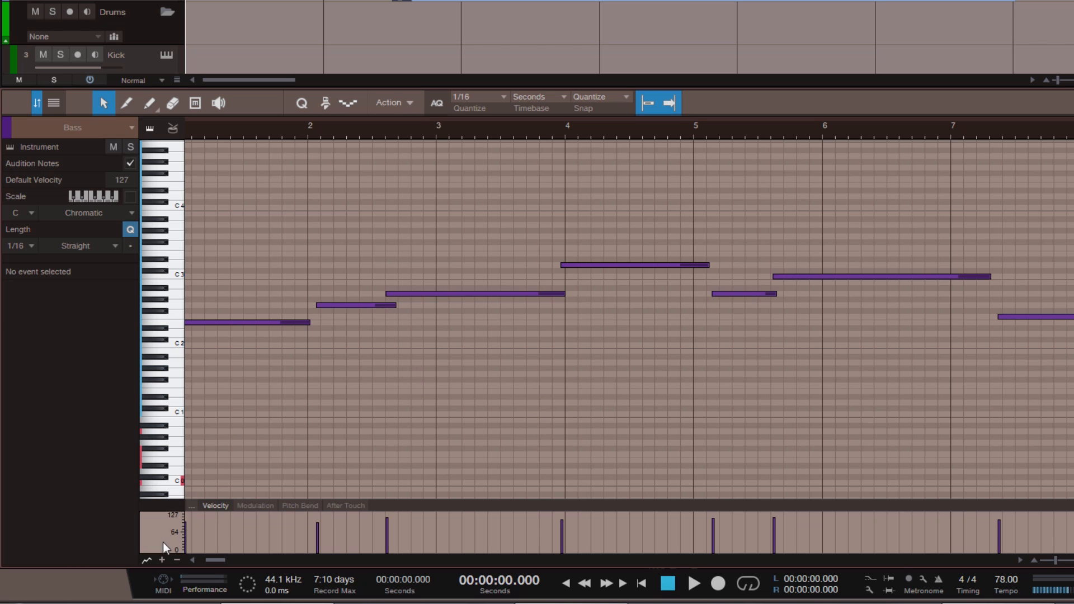
# Add six more controller lanes below the Bass notes, including Modulation, Pitch Bend and After Touch.
pyautogui.click(162, 560)
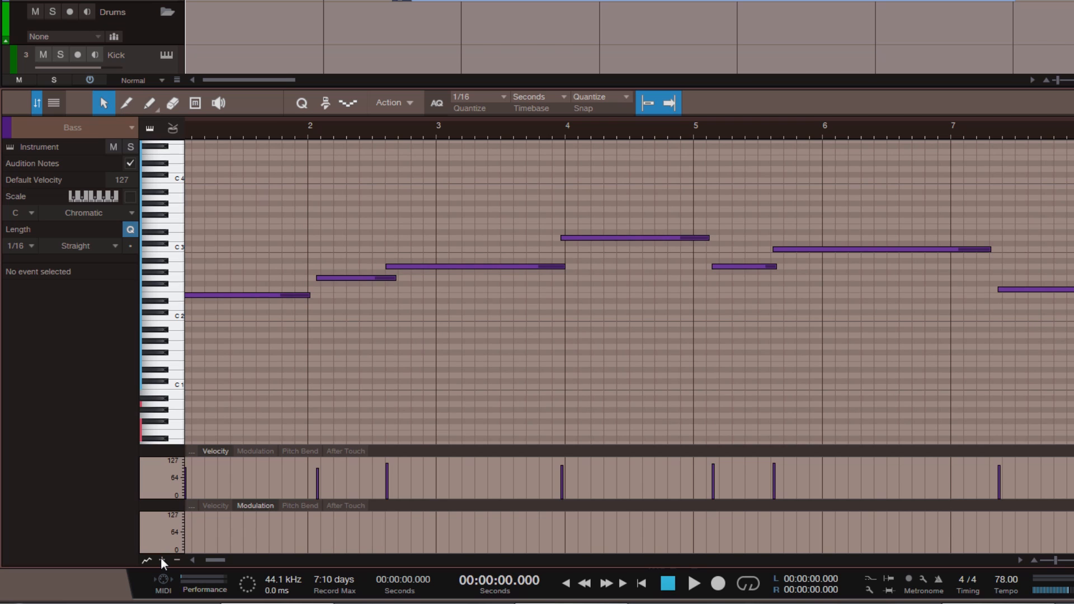
pyautogui.click(162, 560)
pyautogui.click(162, 560)
pyautogui.click(162, 560)
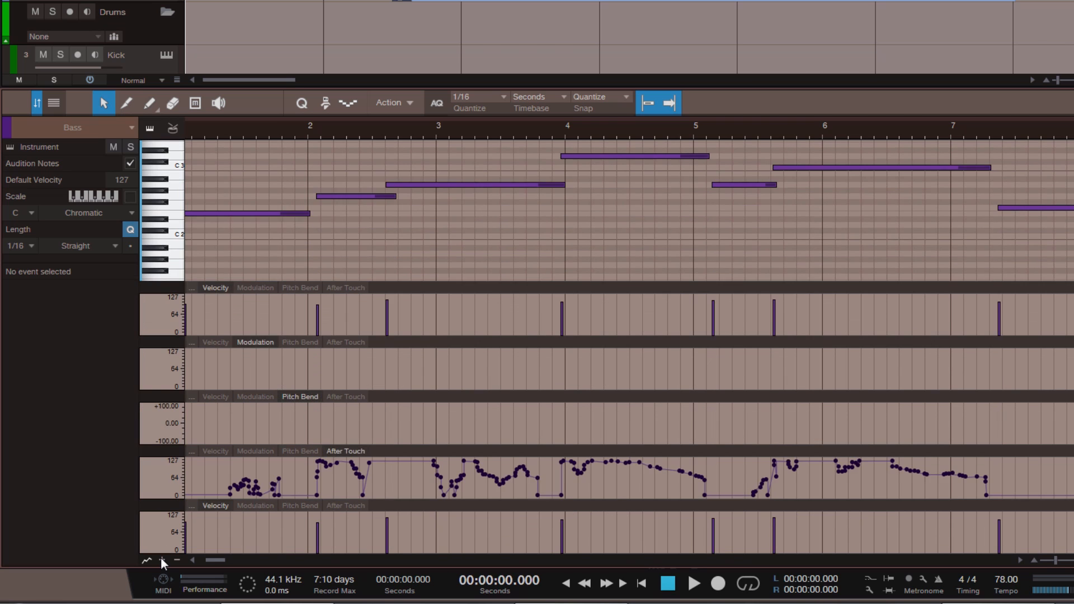
pyautogui.click(161, 560)
pyautogui.click(162, 560)
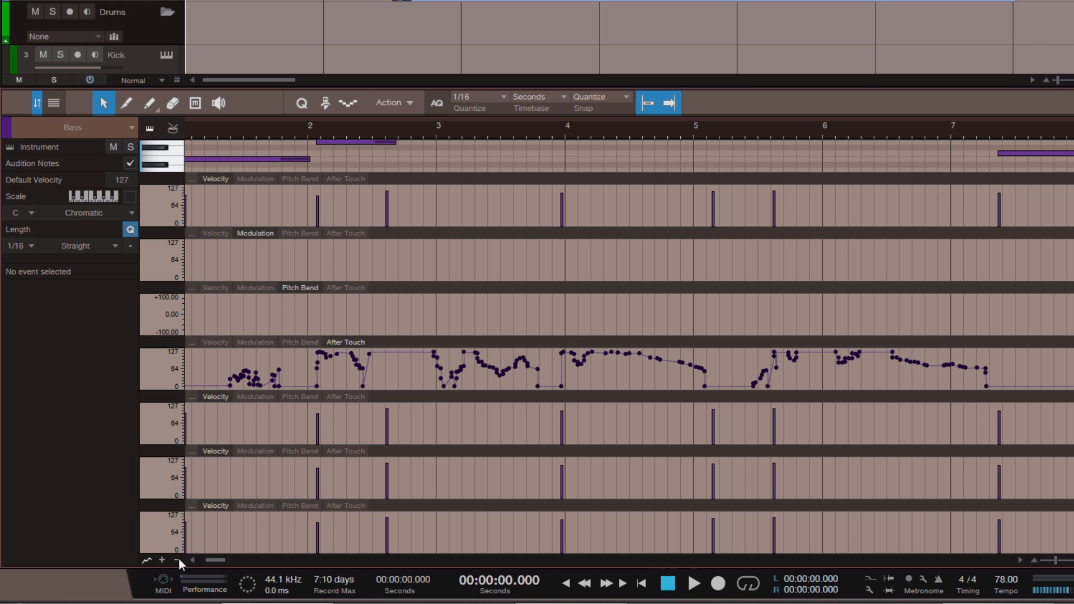
# Remove the last two controller lanes and toggle the display of all lanes in the note editor.
pyautogui.click(178, 560)
pyautogui.click(178, 560)
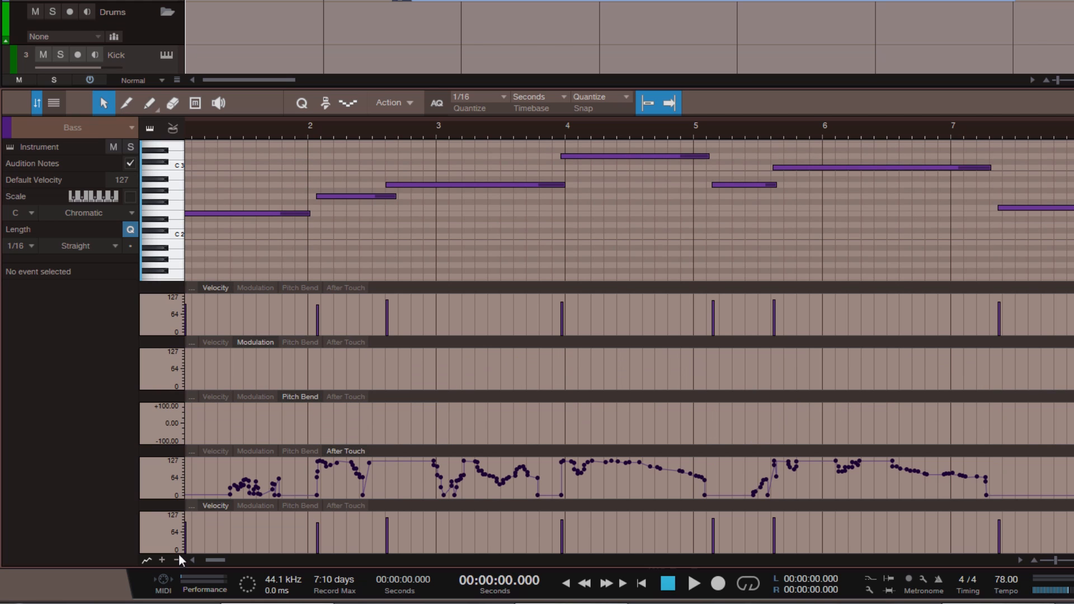
pyautogui.click(147, 560)
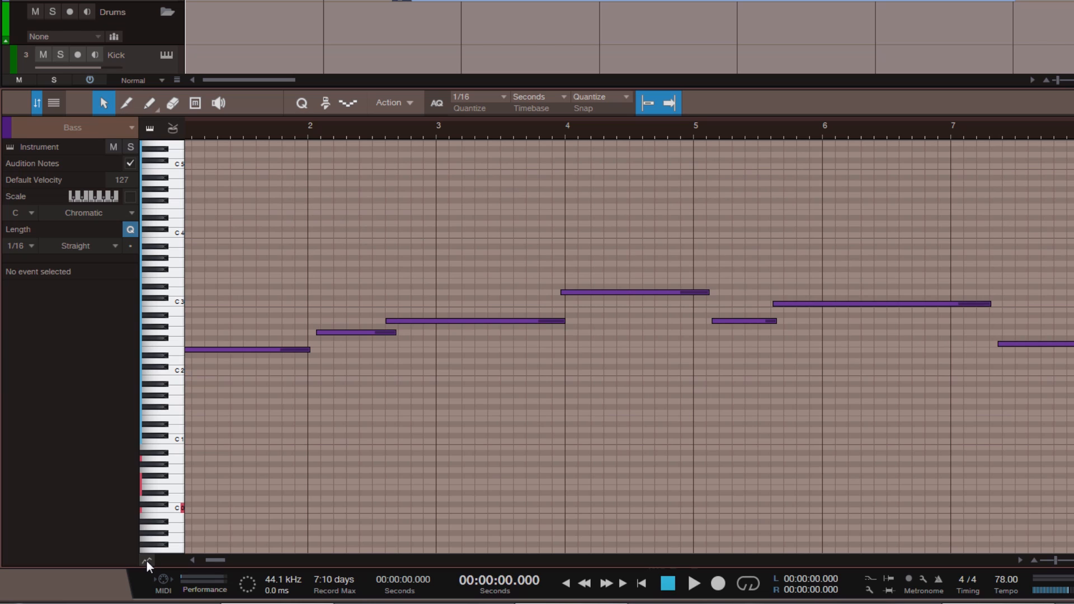
pyautogui.click(146, 560)
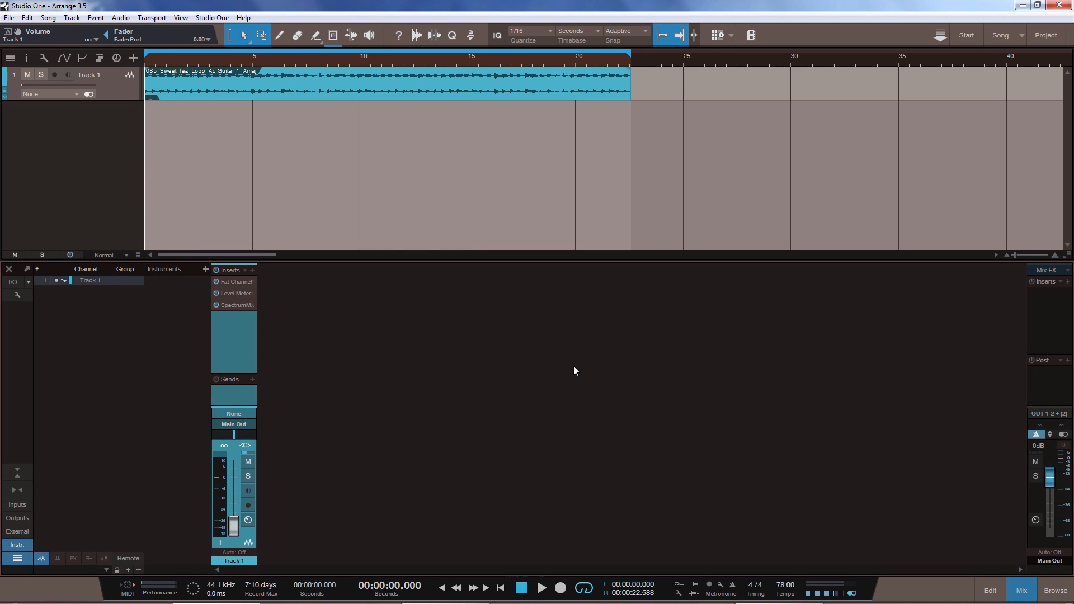
# Open Track 1's Fat Channel and look through its Compressor, Equalizer, Limiter and HPF/Gate sections.
pyautogui.click(235, 282)
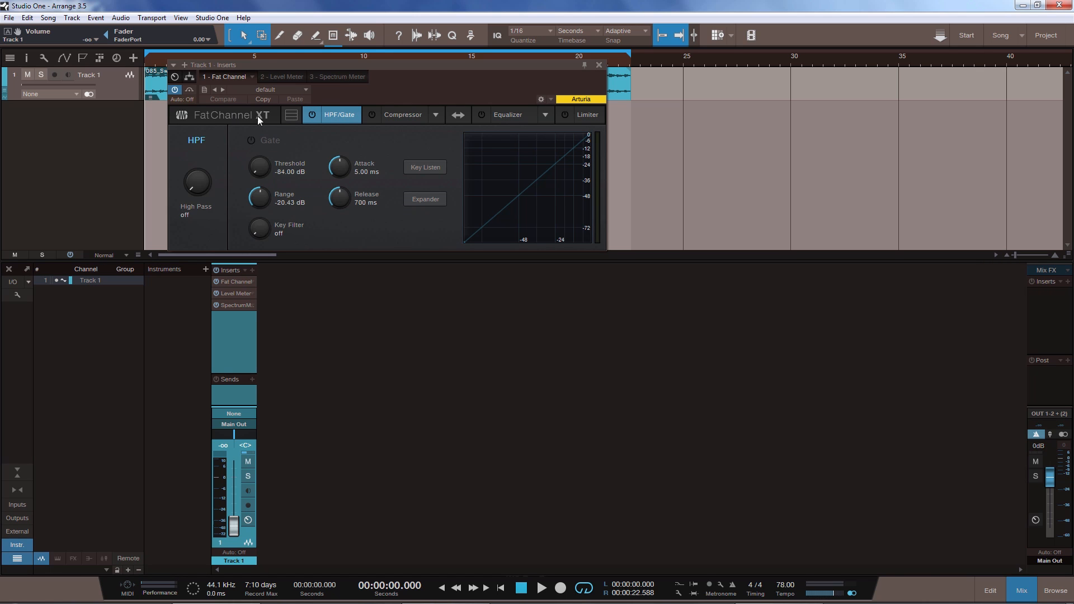
pyautogui.moveTo(431, 65); pyautogui.dragTo(419, 70)
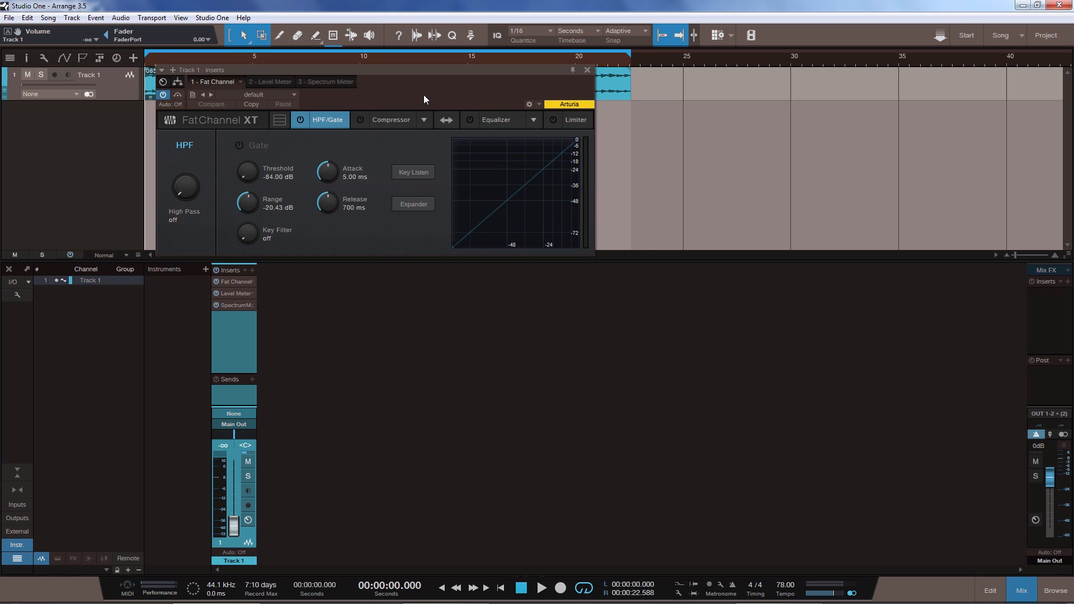
pyautogui.moveTo(416, 93); pyautogui.dragTo(409, 89)
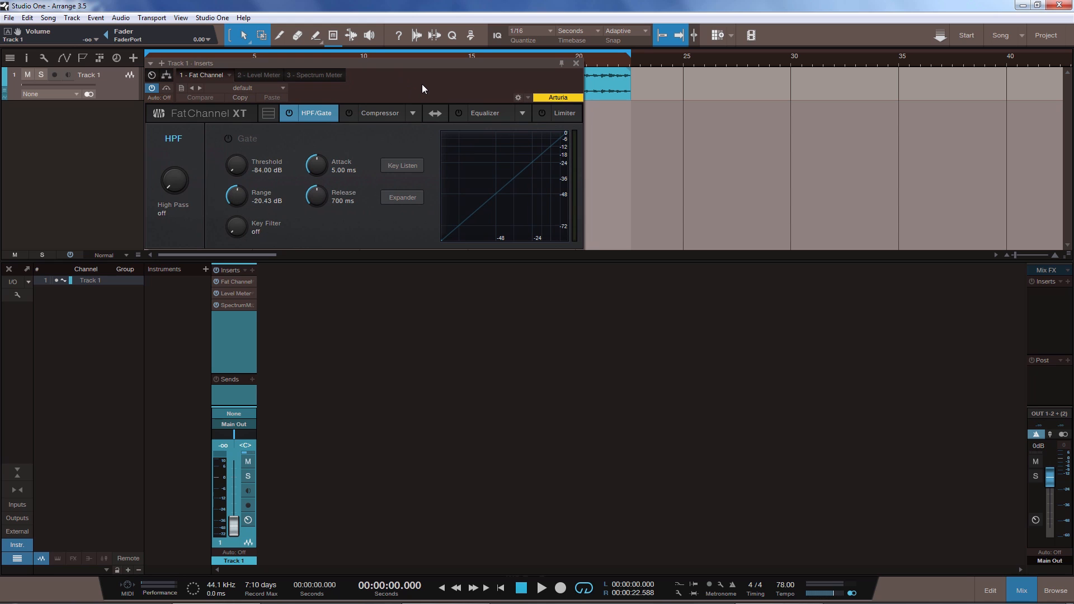
pyautogui.click(371, 116)
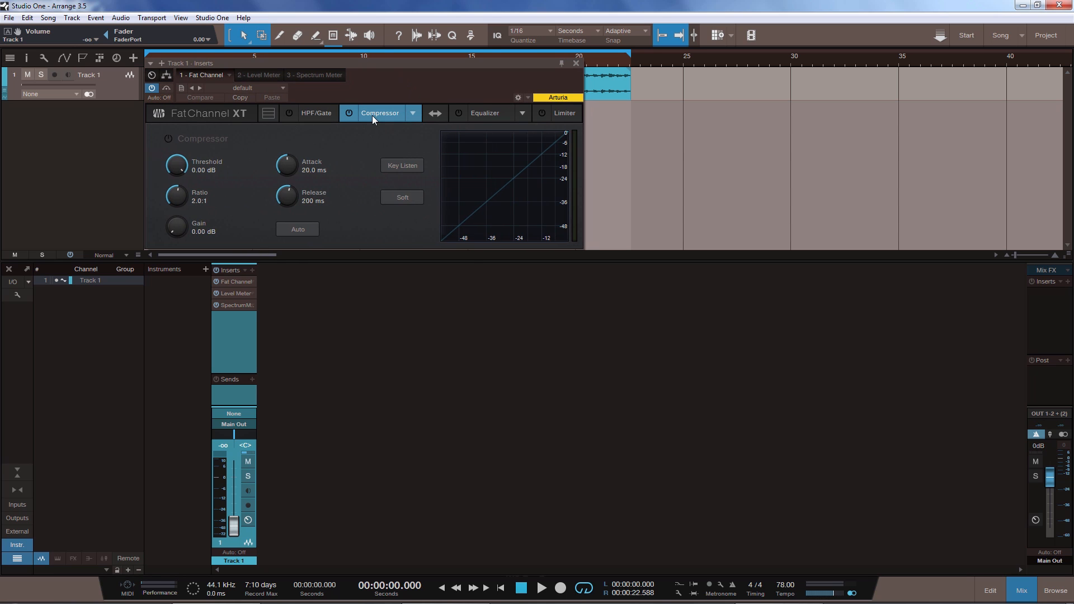
pyautogui.click(482, 113)
pyautogui.click(551, 116)
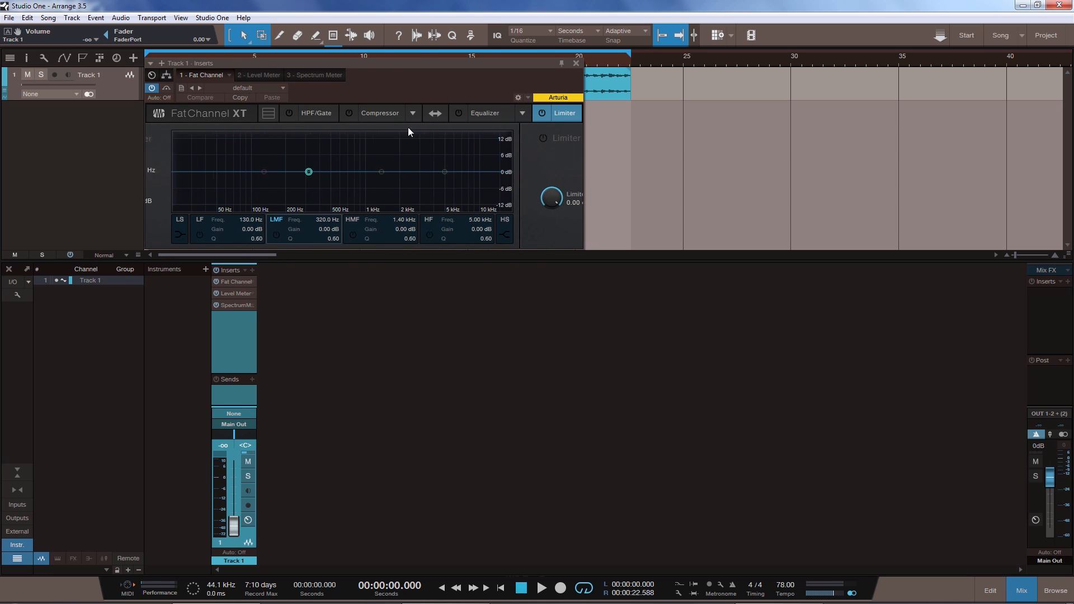
pyautogui.click(320, 113)
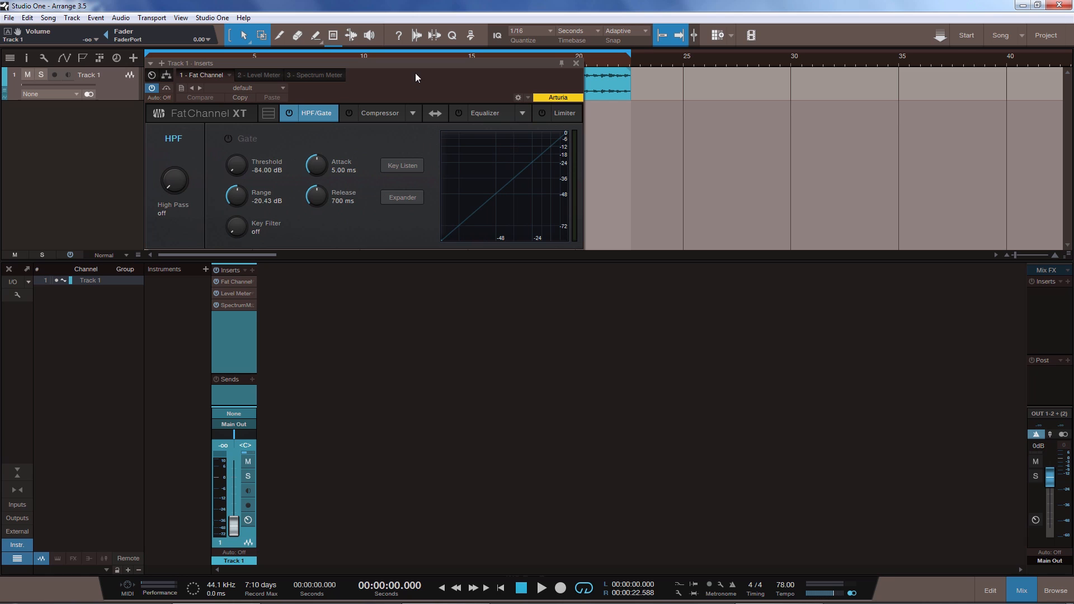
# Toggle Fat Channel's stacked view of all sections and widen the plug-in window to show its sections side by side.
pyautogui.click(269, 114)
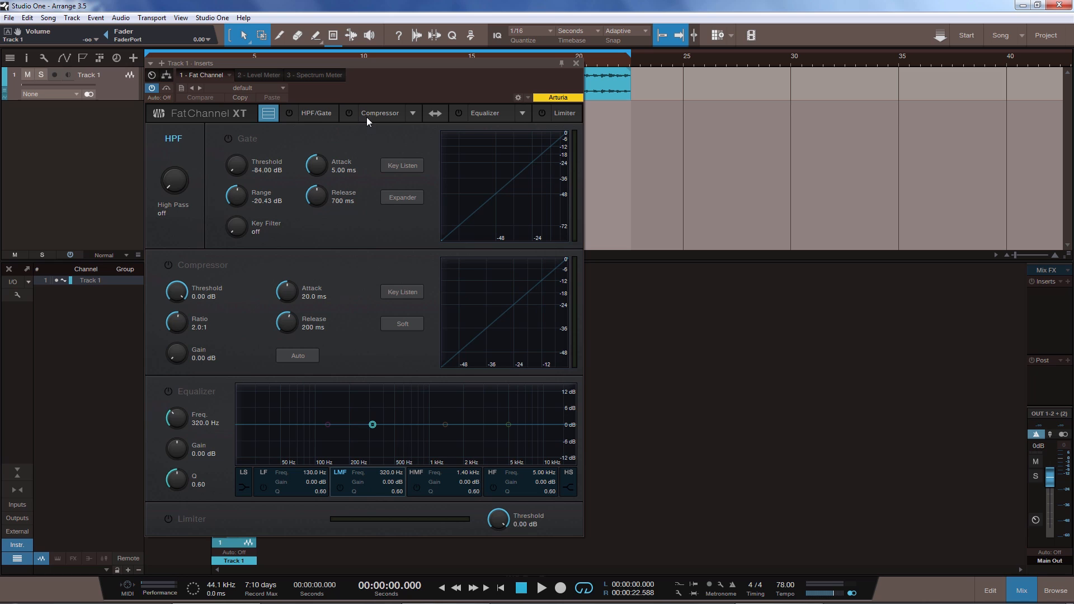
pyautogui.click(269, 115)
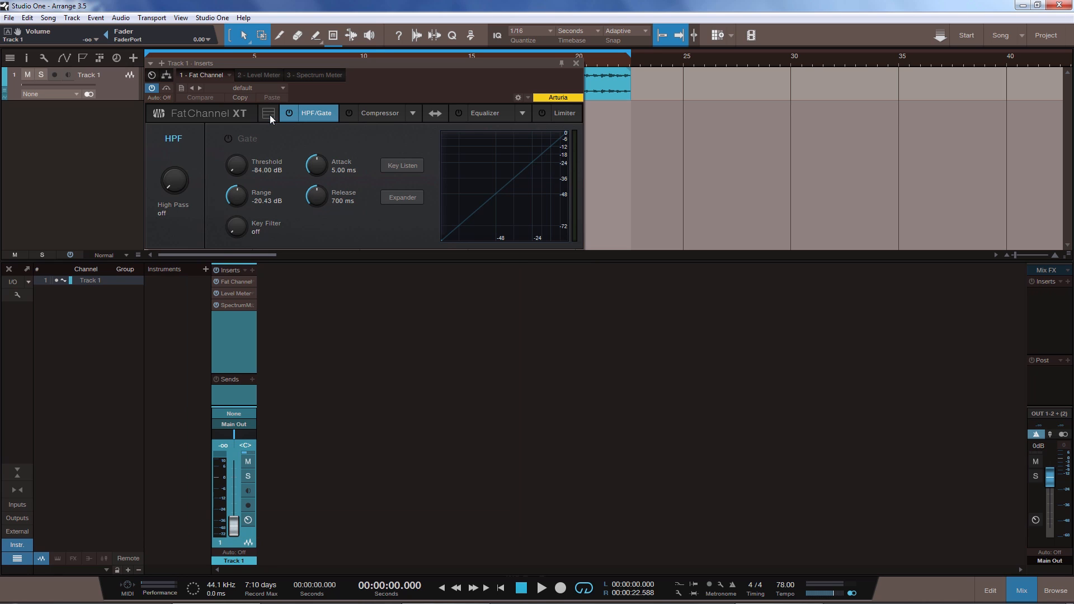
pyautogui.moveTo(582, 206); pyautogui.dragTo(1070, 204)
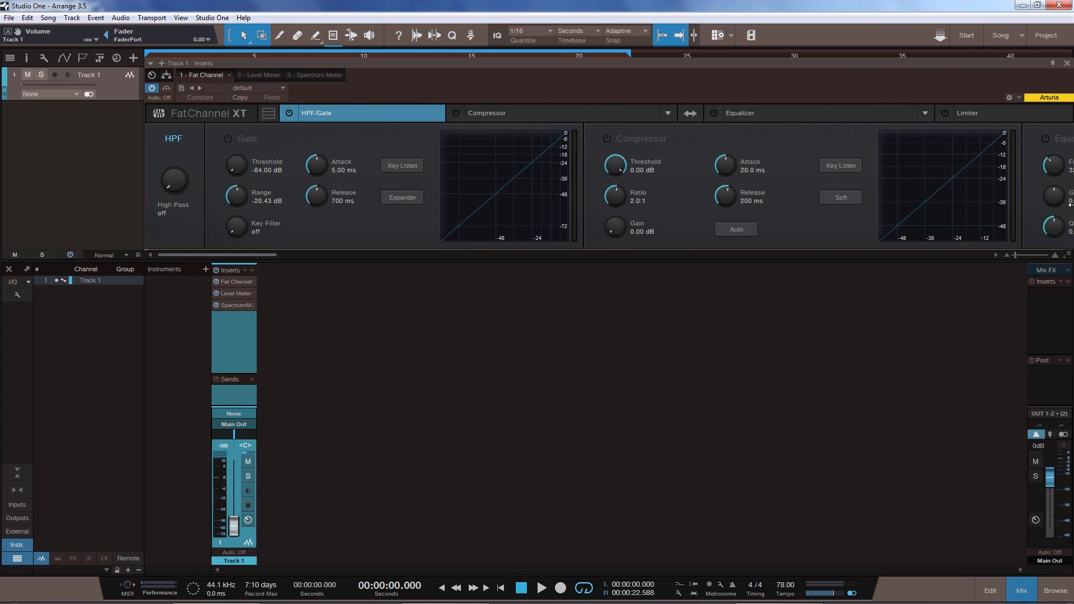
pyautogui.moveTo(814, 94); pyautogui.dragTo(664, 122)
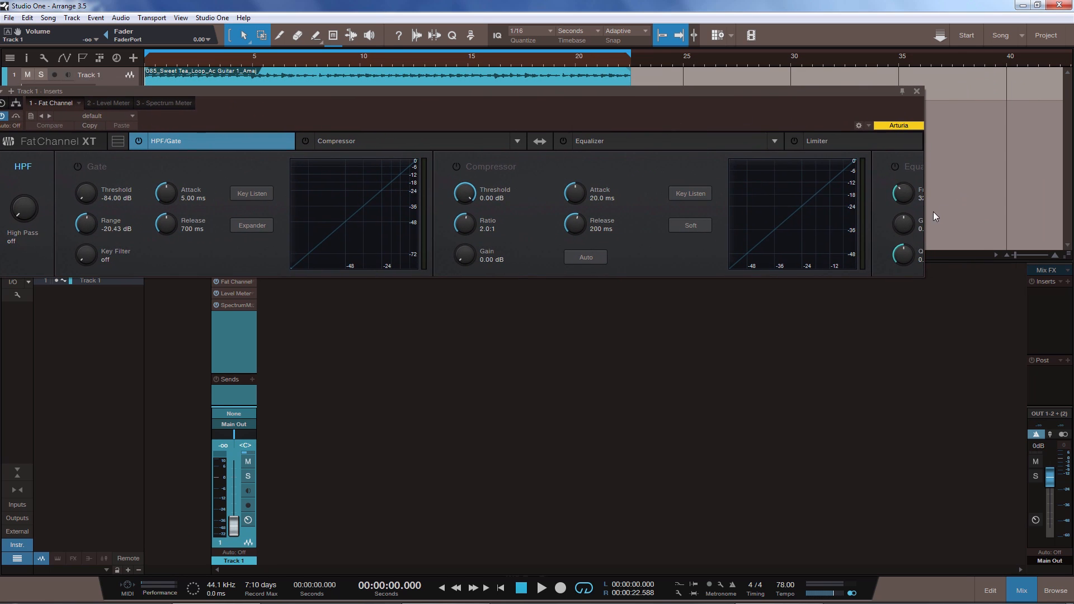
pyautogui.moveTo(924, 222); pyautogui.dragTo(1028, 223)
pyautogui.moveTo(713, 120); pyautogui.dragTo(722, 97)
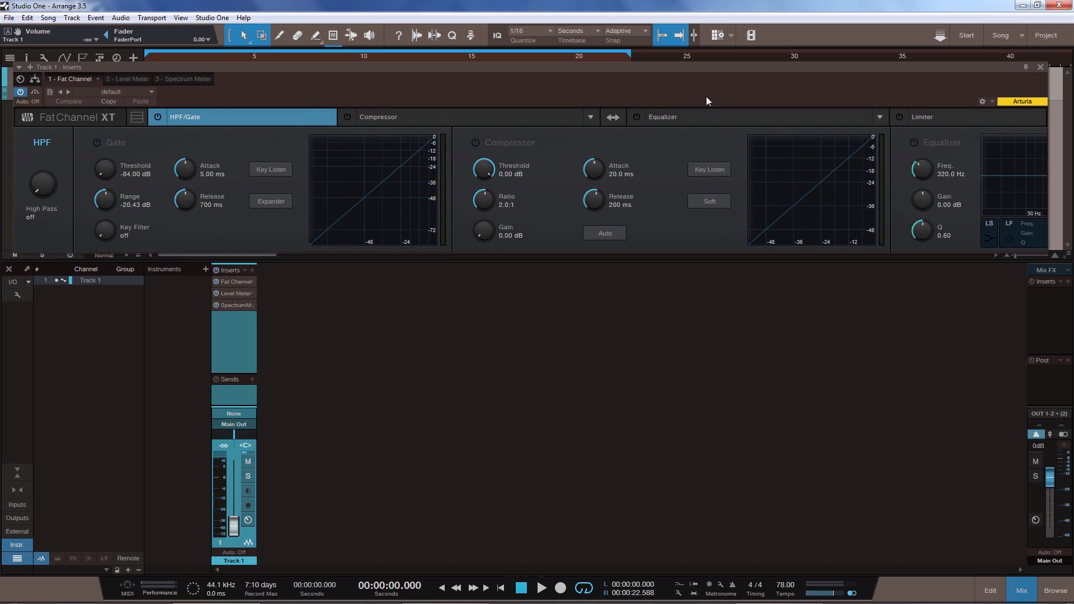
# Examine all Fat Channel sections in the stacked view and return to the single HPF/Gate view.
pyautogui.click(130, 116)
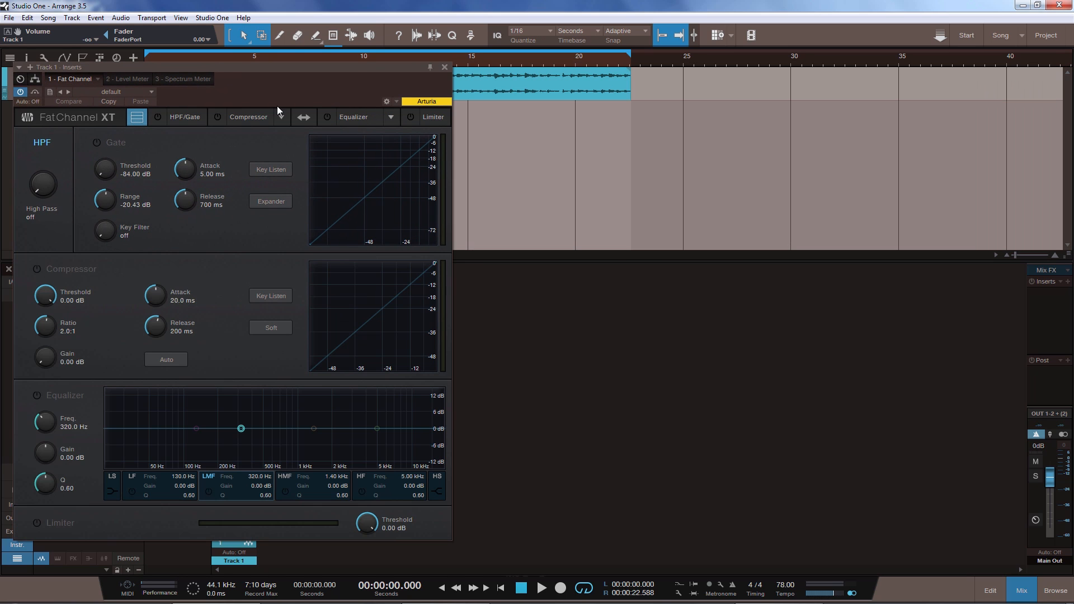
pyautogui.moveTo(392, 113)
pyautogui.mouseDown()
pyautogui.moveTo(424, 103)
pyautogui.moveTo(375, 109)
pyautogui.mouseUp()
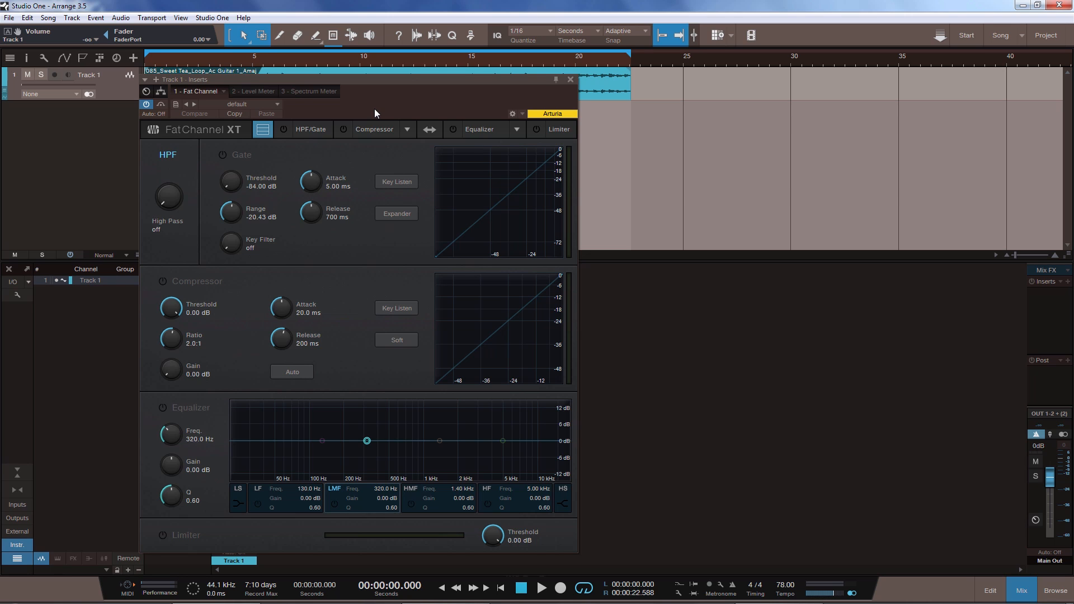
pyautogui.moveTo(415, 107); pyautogui.dragTo(414, 104)
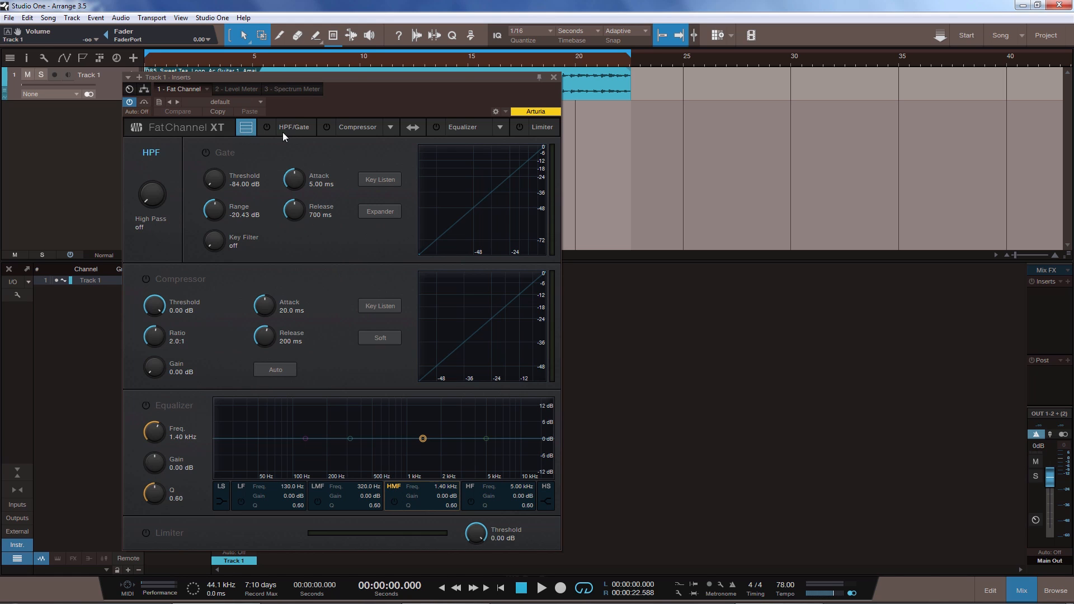
pyautogui.click(242, 130)
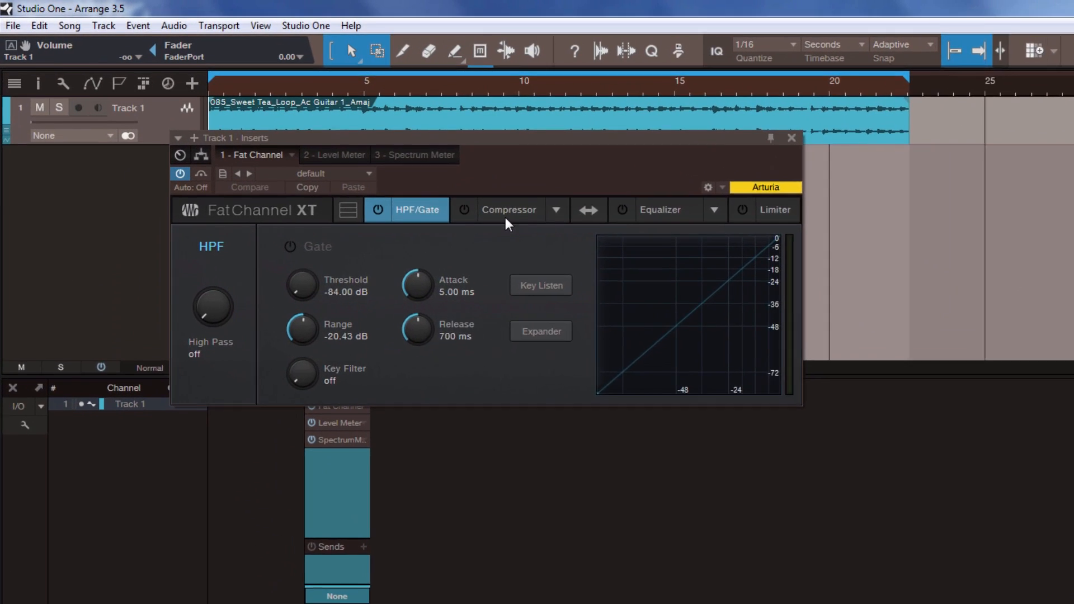
# Review the available Fat Channel compressor and equalizer models, keeping both on Standard.
pyautogui.click(359, 129)
pyautogui.click(614, 233)
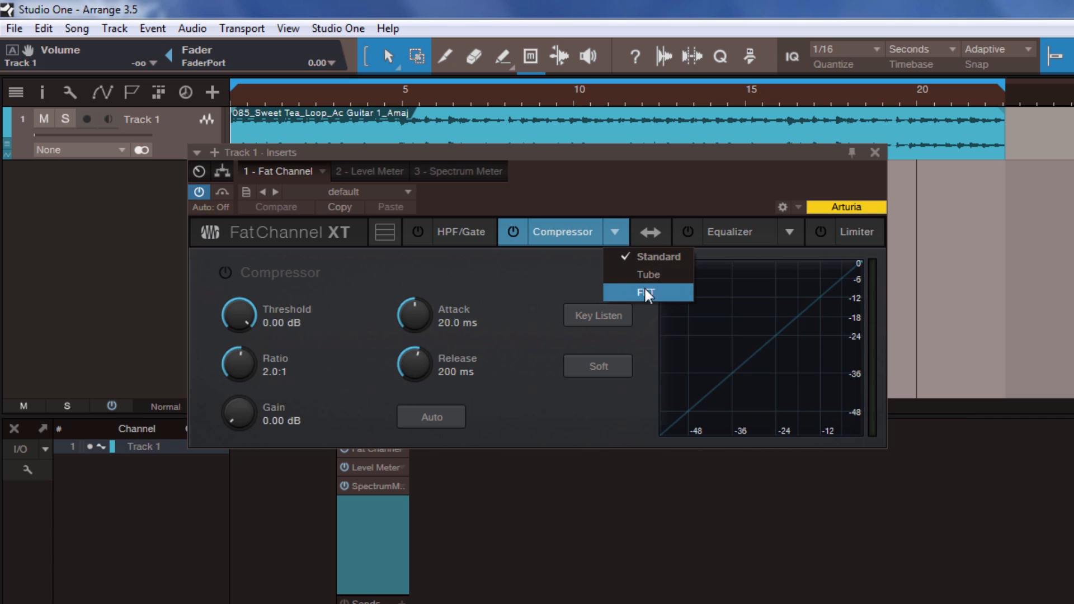
pyautogui.click(644, 189)
pyautogui.click(792, 241)
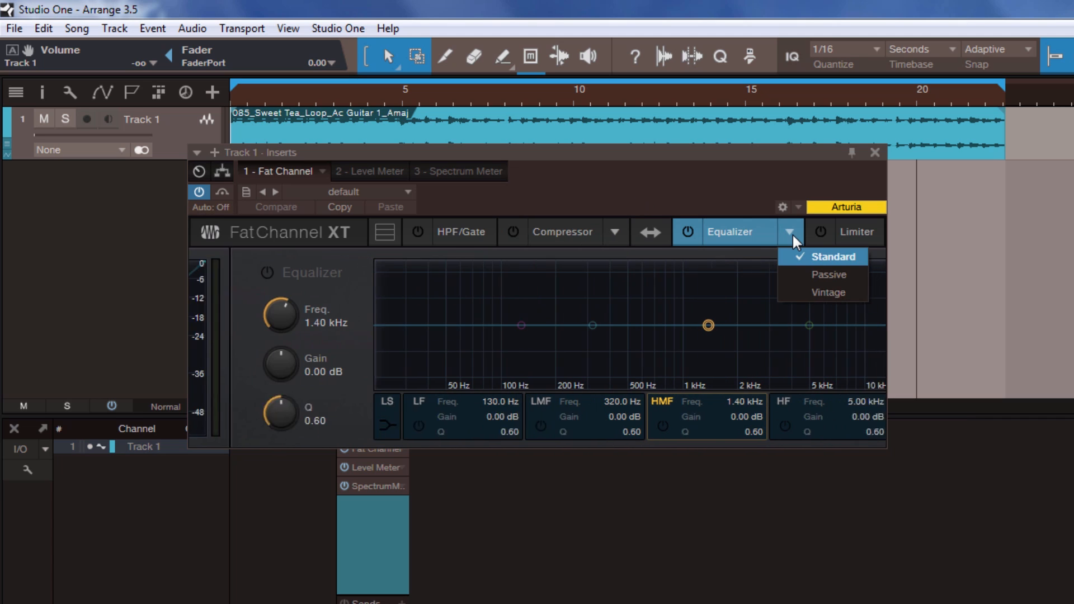
pyautogui.click(565, 234)
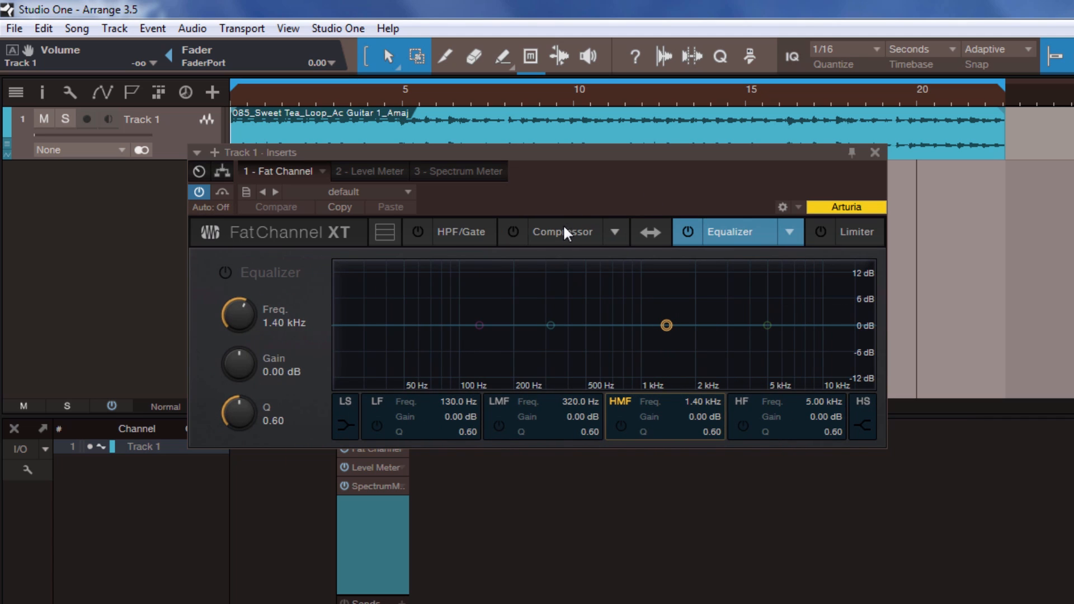
pyautogui.click(568, 235)
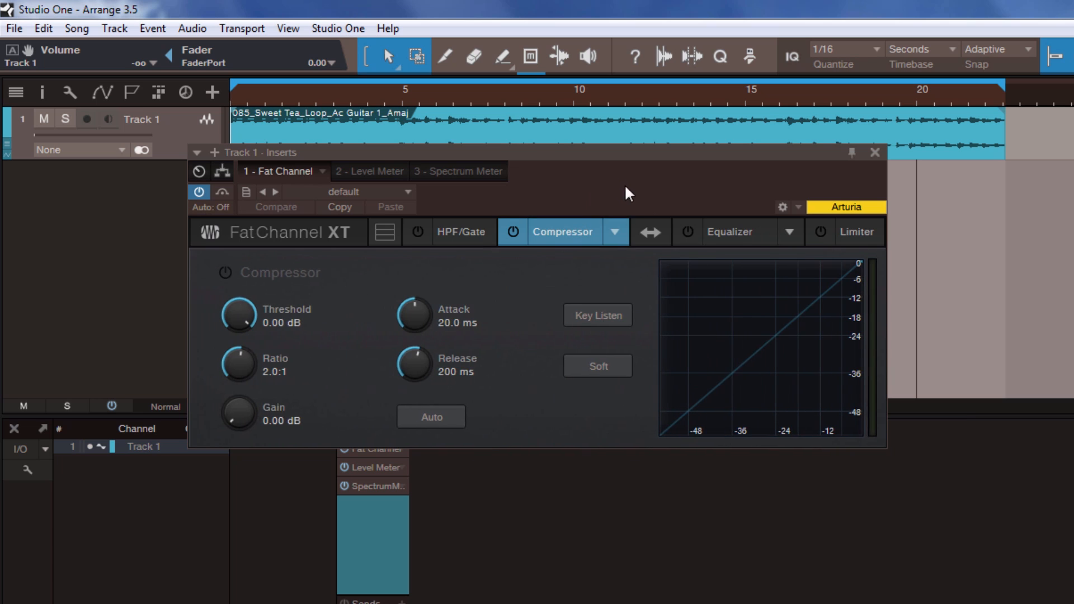
# Try the Tube compressor model in Fat Channel and set the compressor to FET.
pyautogui.click(615, 231)
pyautogui.click(640, 276)
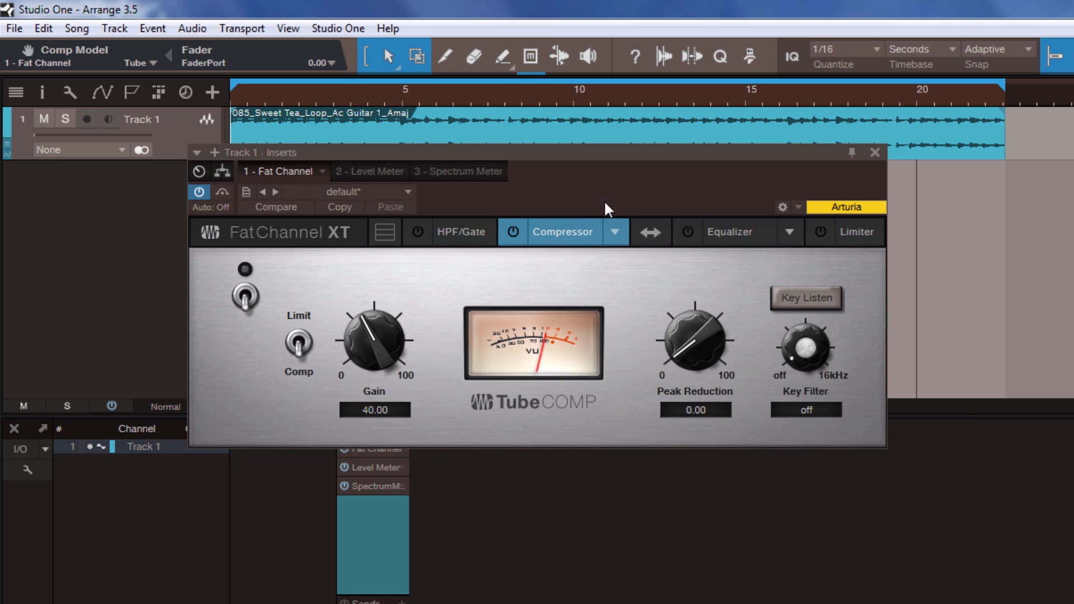
pyautogui.moveTo(620, 185); pyautogui.dragTo(683, 220)
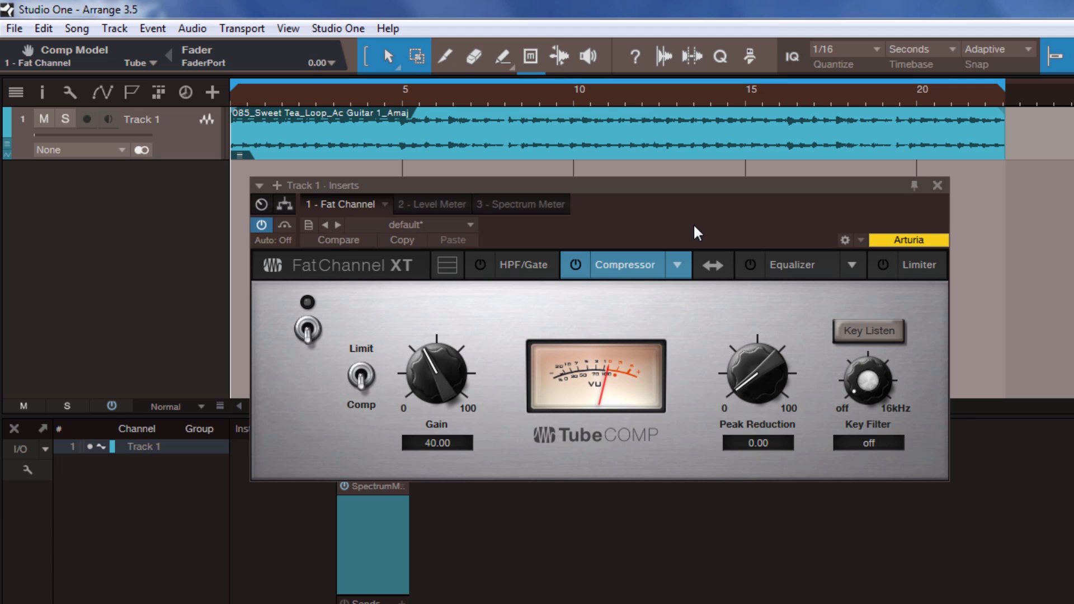
pyautogui.click(677, 264)
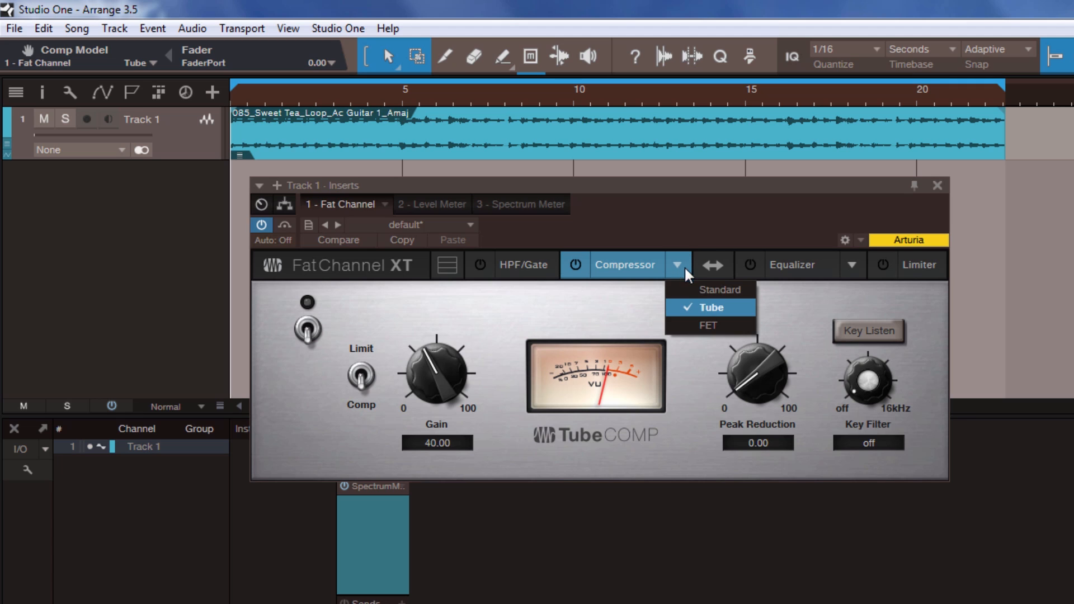
pyautogui.click(702, 327)
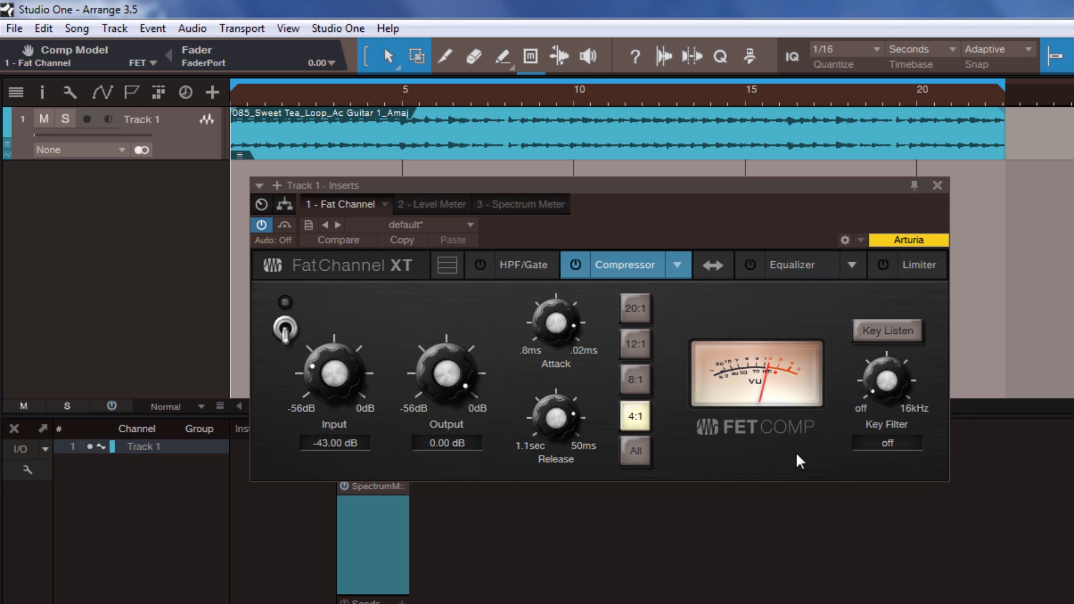
# Try the Passive equalizer model in Fat Channel and set the equalizer to Vintage.
pyautogui.click(801, 264)
pyautogui.click(851, 265)
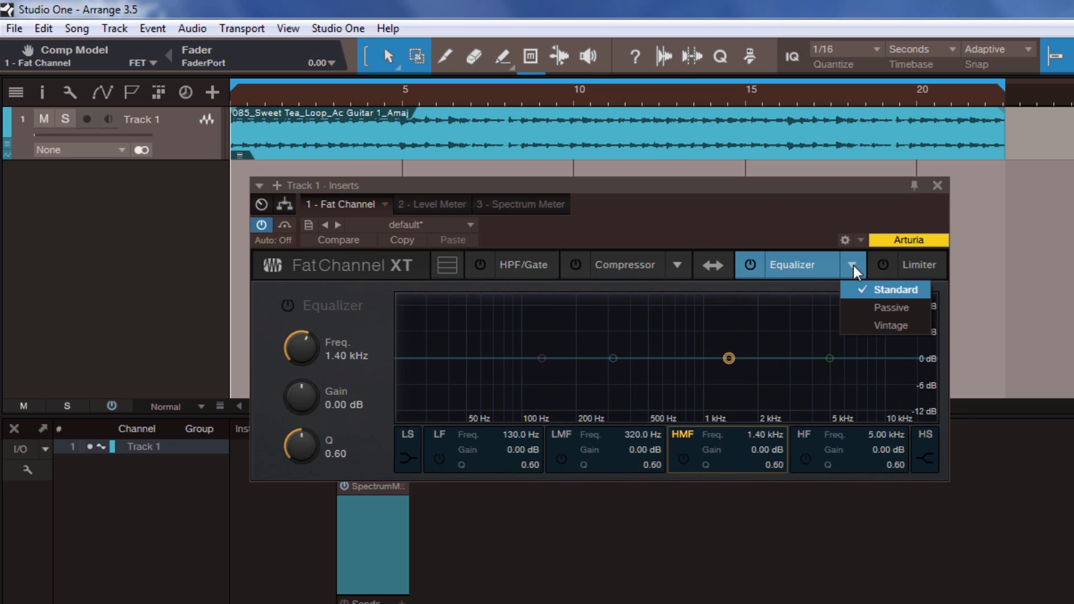
pyautogui.click(895, 308)
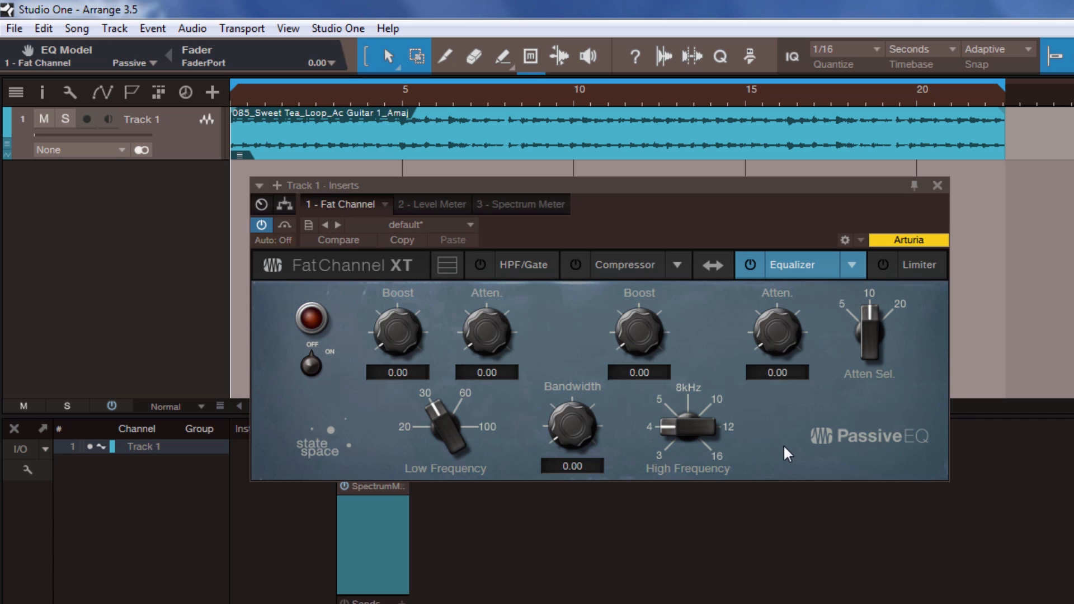
pyautogui.click(851, 265)
pyautogui.click(887, 329)
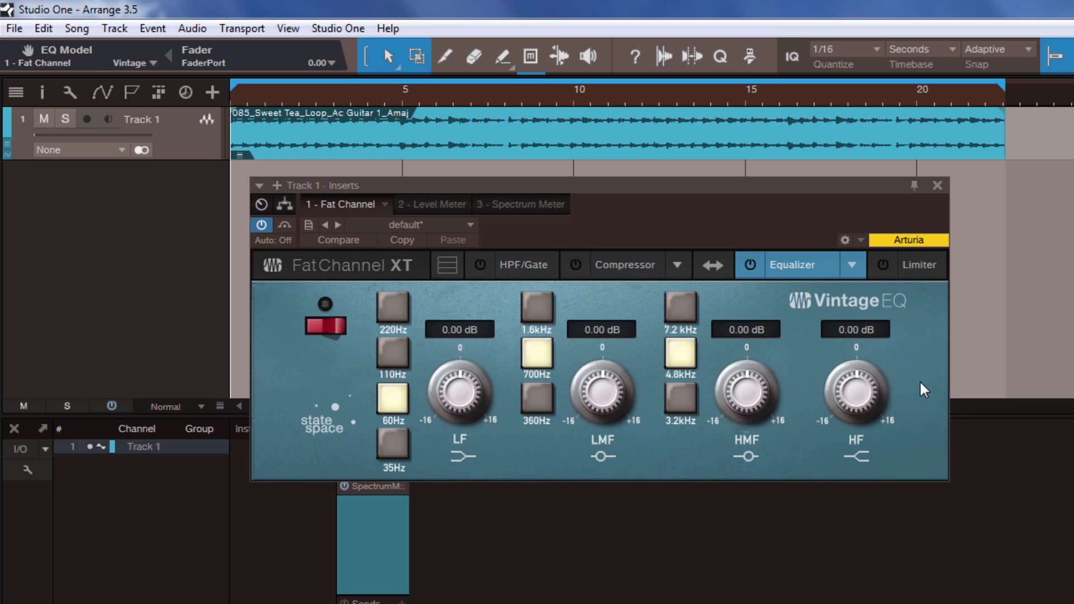
# Try the Tube compressor model in Fat Channel again and return the compressor to FET.
pyautogui.moveTo(685, 234); pyautogui.dragTo(663, 254)
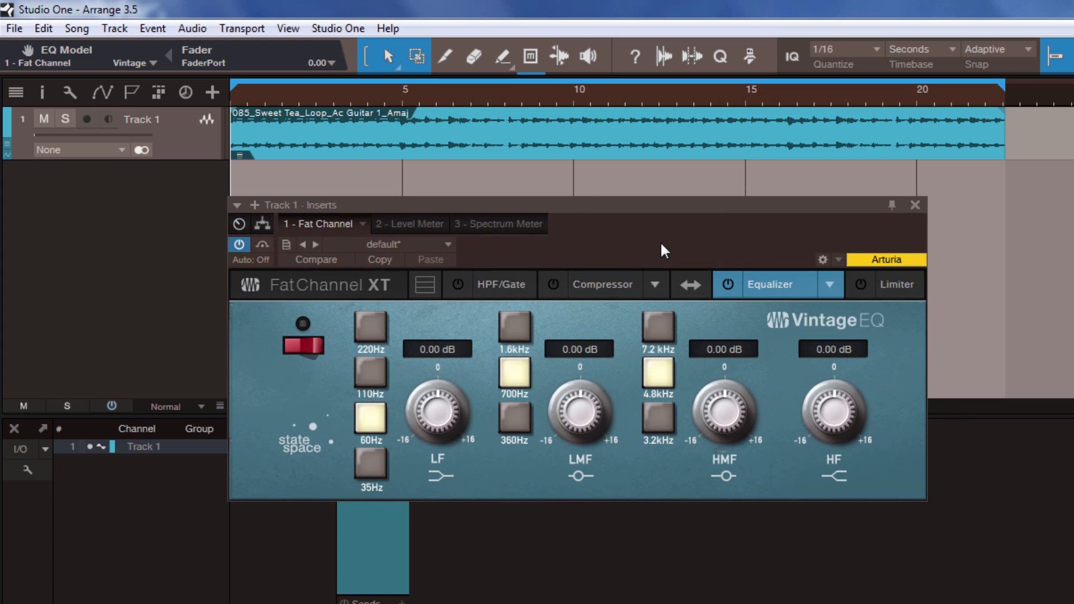
pyautogui.click(654, 284)
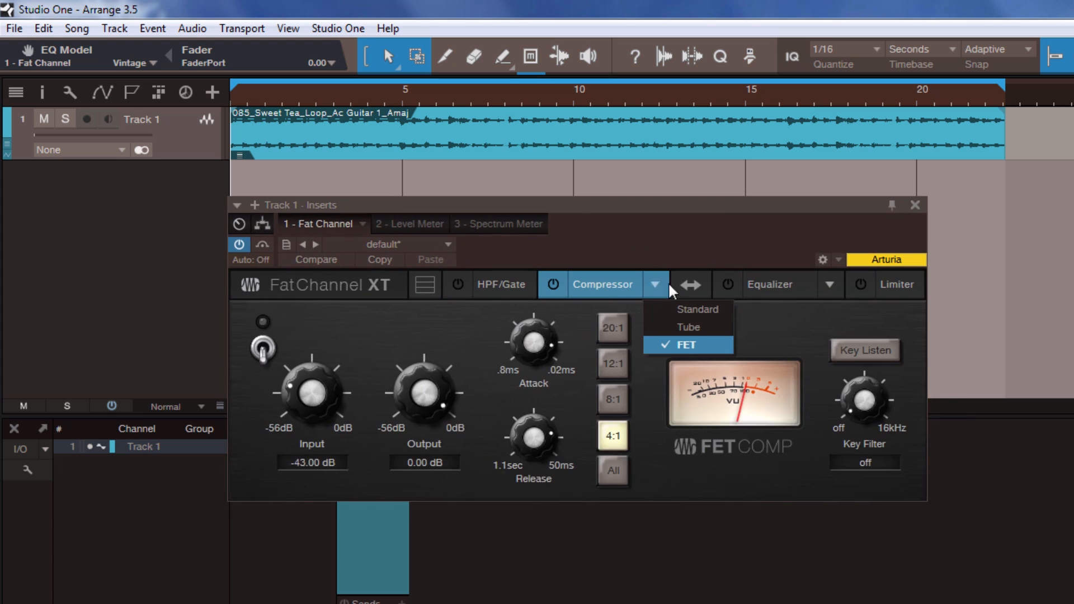
pyautogui.click(687, 328)
pyautogui.click(663, 290)
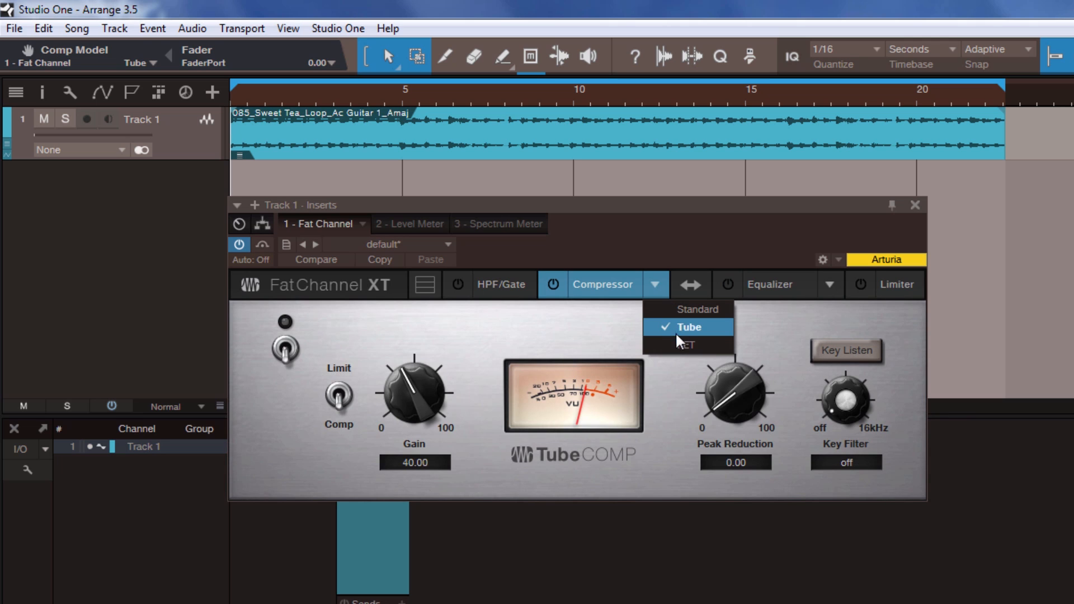
pyautogui.click(683, 347)
# Set the Fat Channel equalizer to the Passive model and enable the equalizer section.
pyautogui.click(829, 285)
pyautogui.click(868, 327)
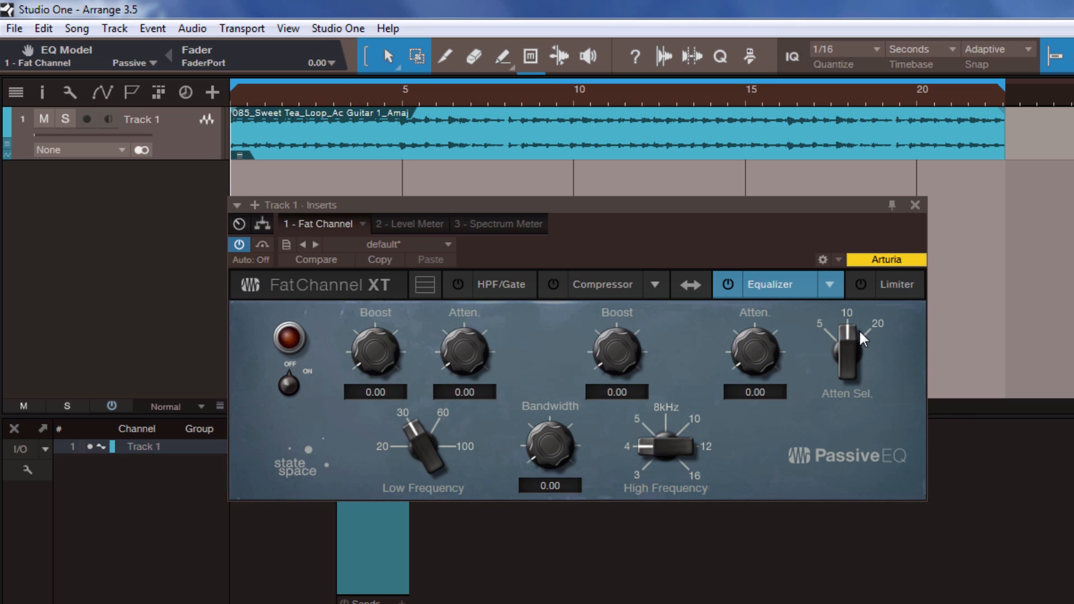
pyautogui.click(728, 285)
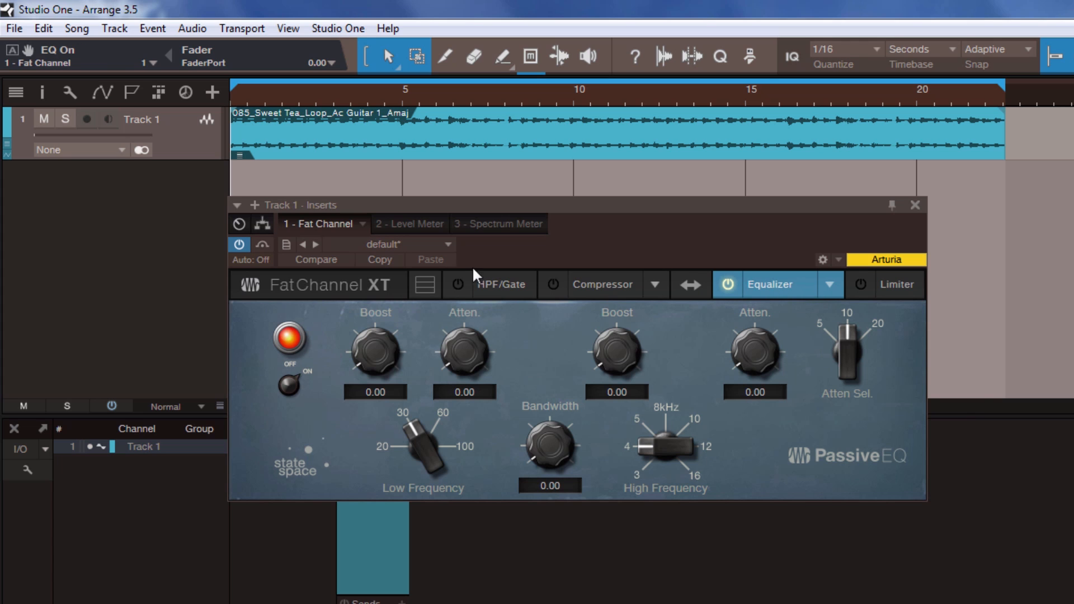
pyautogui.moveTo(680, 259); pyautogui.dragTo(701, 262)
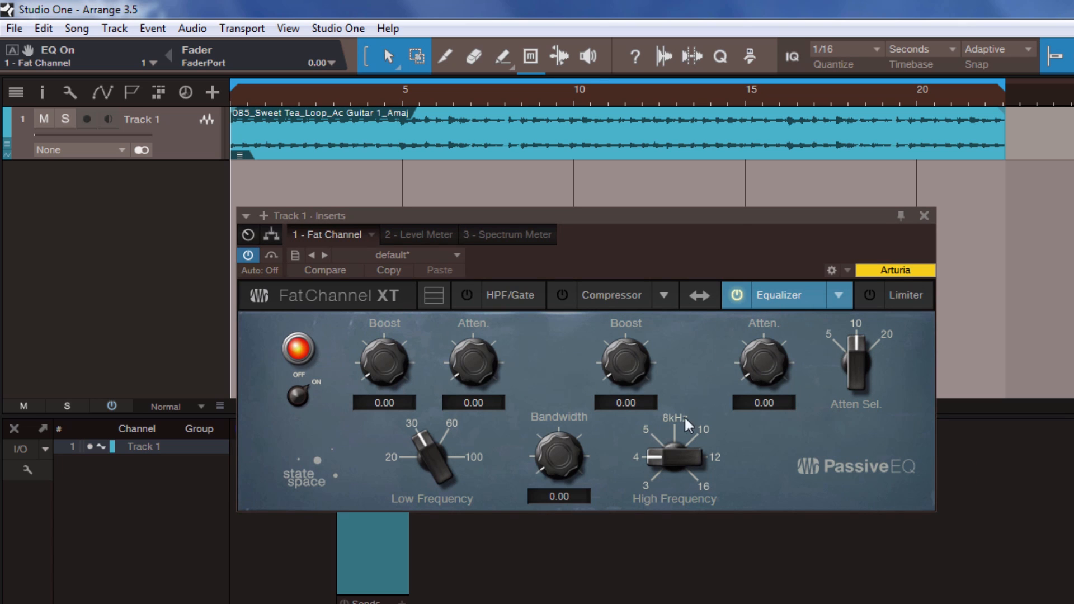
# Set the Fat Channel compressor to Tube and the equalizer to Vintage, finishing on the compressor section.
pyautogui.click(616, 293)
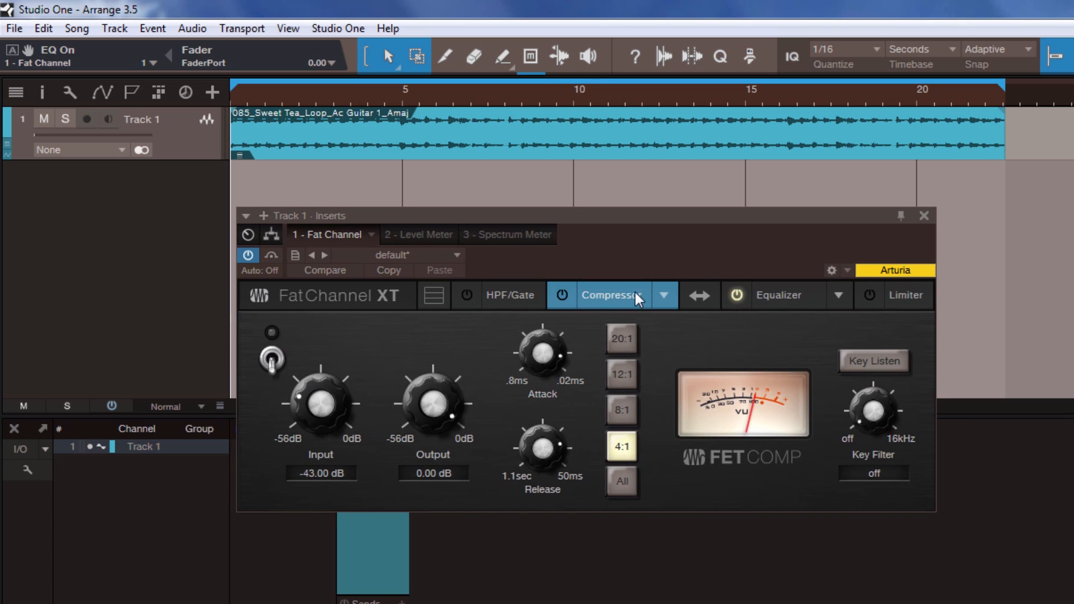
pyautogui.click(664, 296)
pyautogui.click(697, 339)
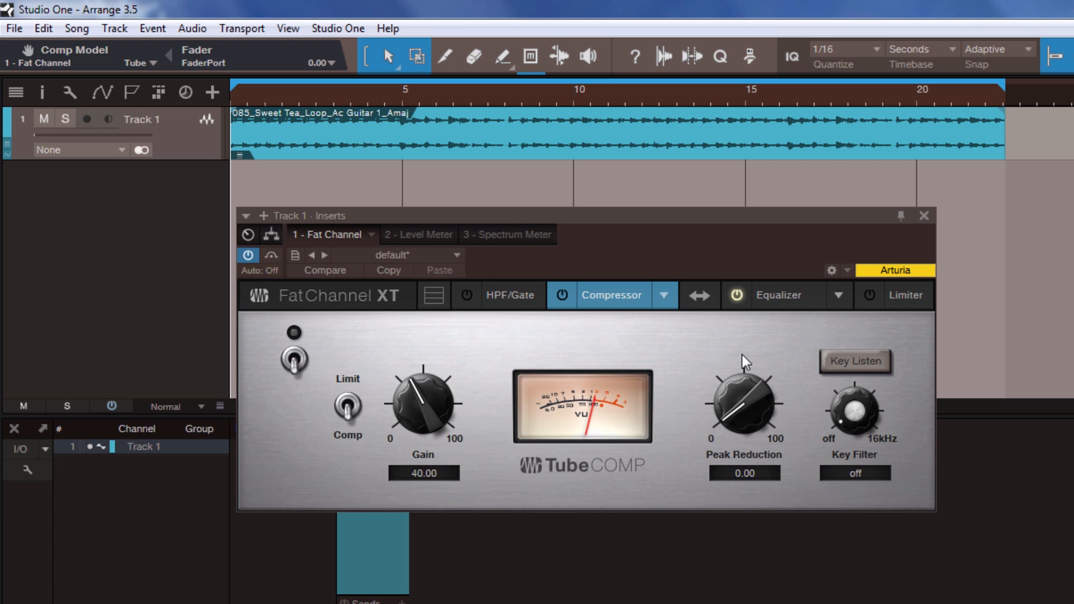
pyautogui.click(837, 295)
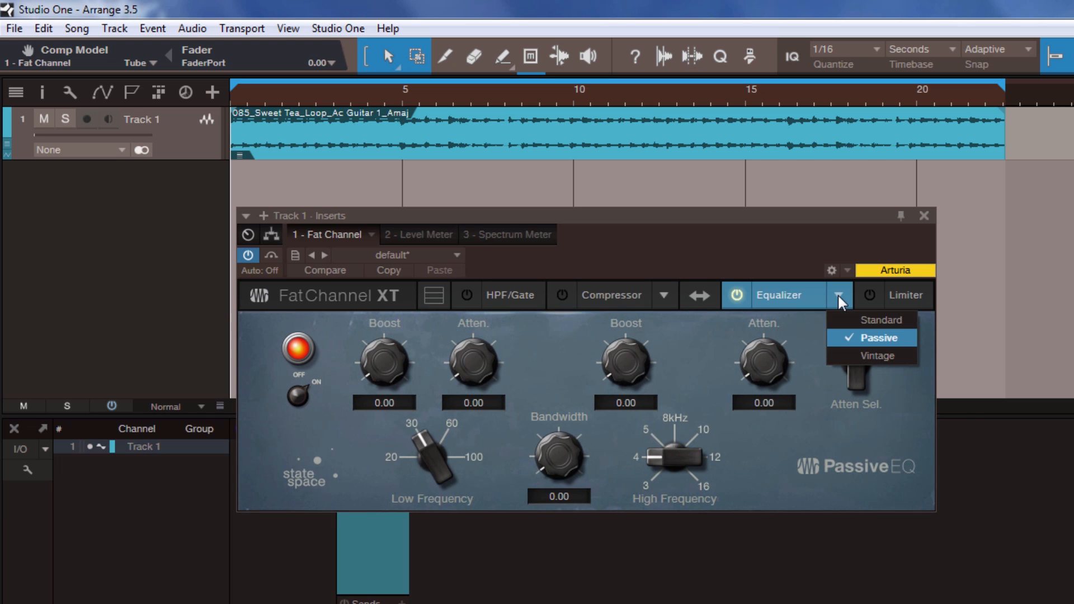
pyautogui.click(877, 356)
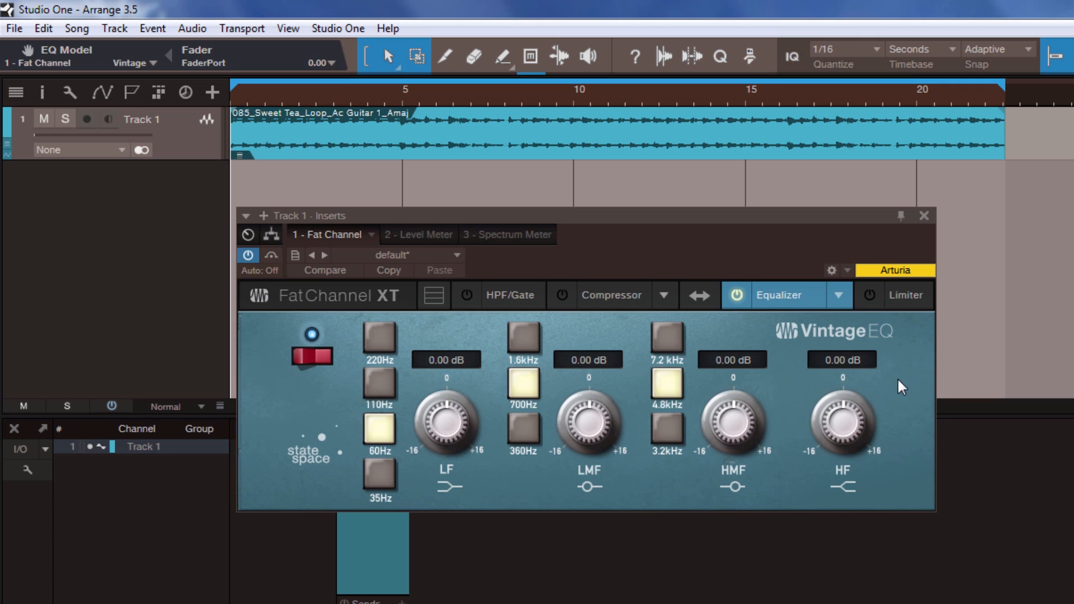
pyautogui.click(616, 290)
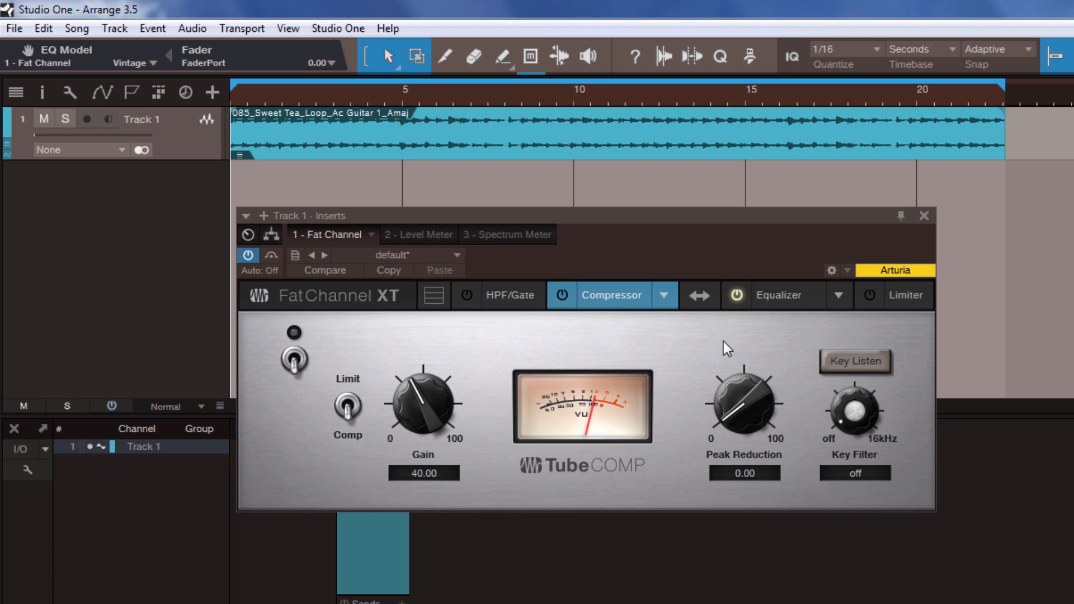
# Show all Fat Channel sections stacked, lower the enabled limiter's threshold to -3.08 dB, and close the plug-in window.
pyautogui.click(434, 294)
pyautogui.moveTo(666, 254); pyautogui.dragTo(719, 44)
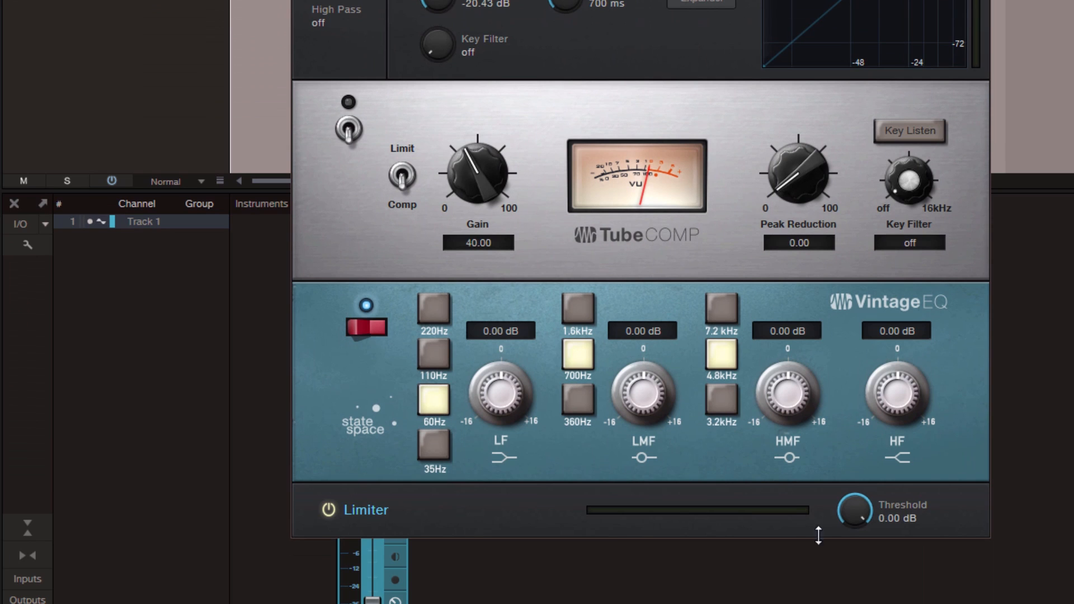
pyautogui.moveTo(849, 513); pyautogui.dragTo(823, 528)
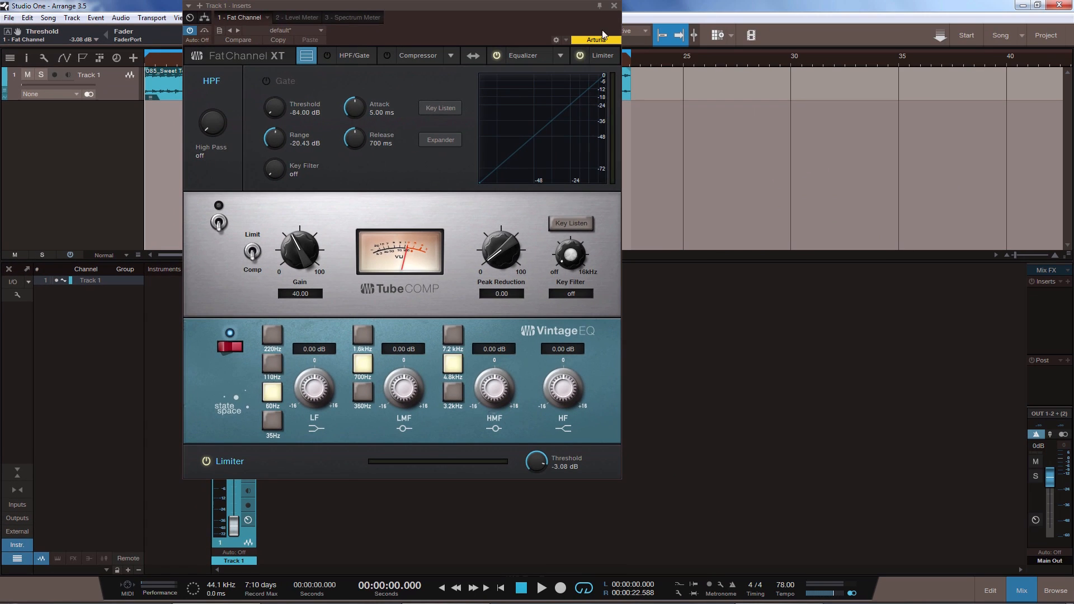
pyautogui.click(614, 6)
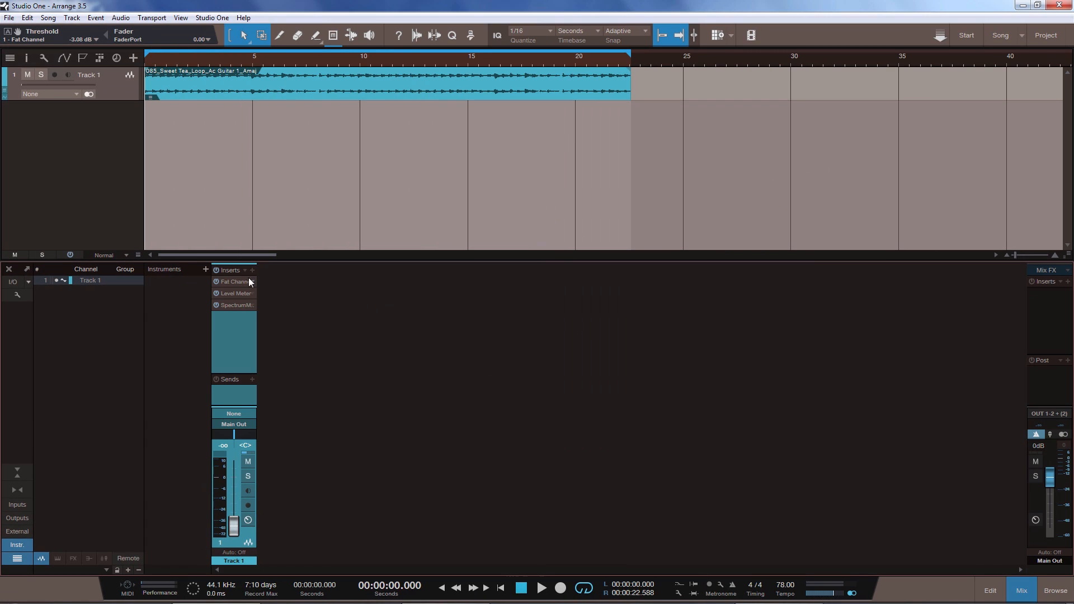
# Inspect the Level Meter and Spectrum Meter plug-ins inserted on Track 1.
pyautogui.click(234, 294)
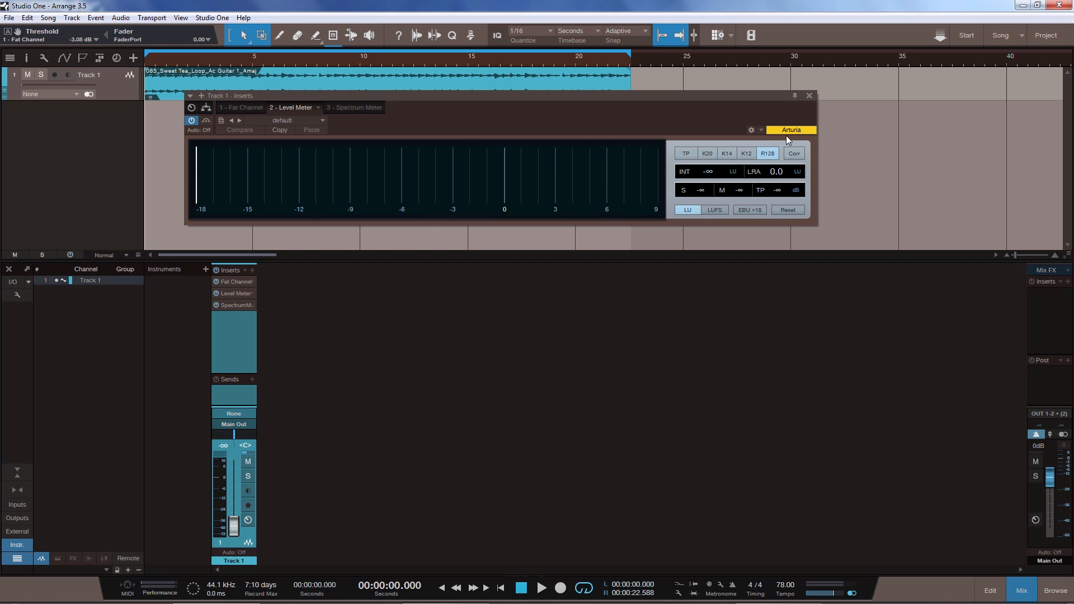
pyautogui.click(809, 96)
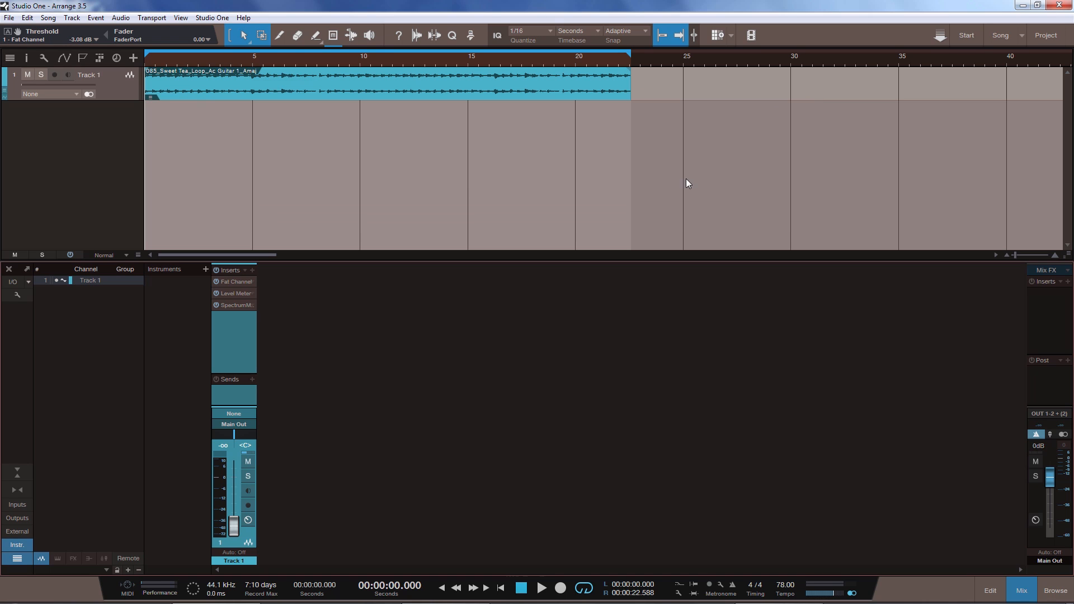
pyautogui.click(237, 306)
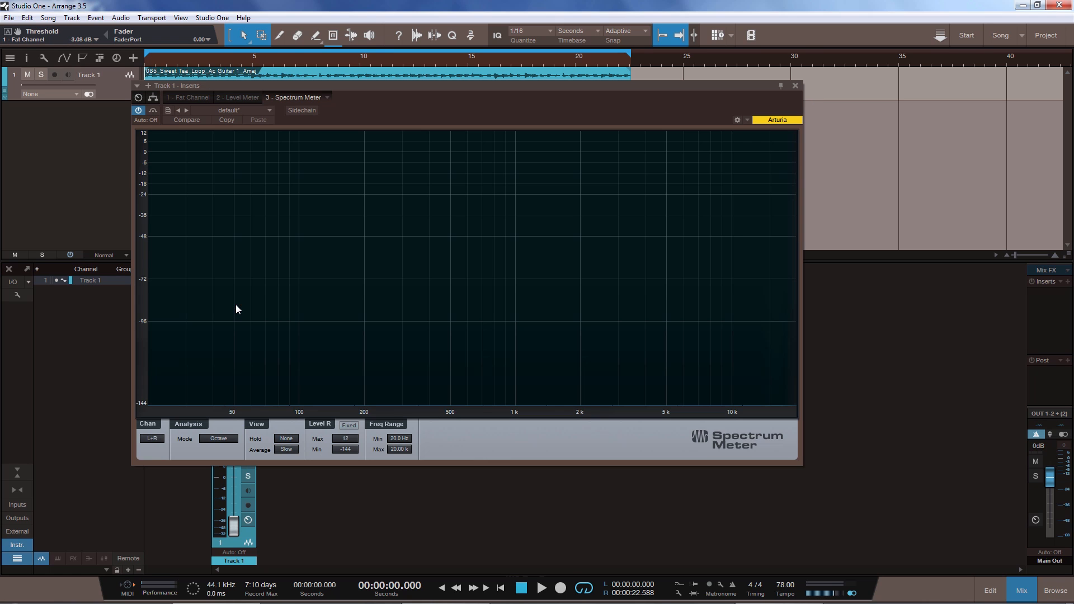
pyautogui.click(225, 440)
pyautogui.click(186, 449)
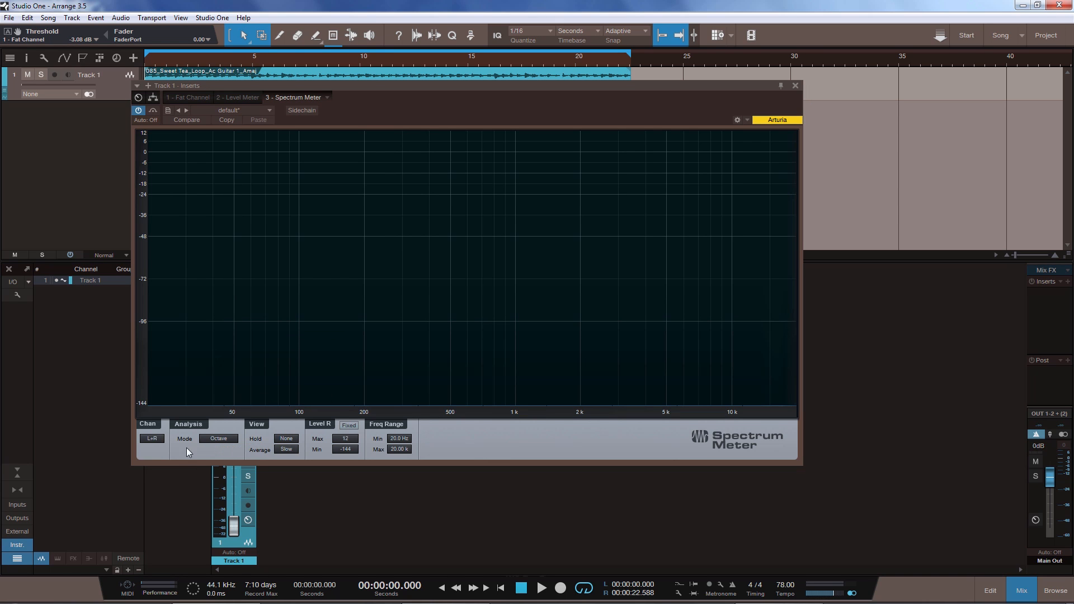
# Close the Spectrum Meter window and play the song while using its compact display and Mode control in the mixer channel.
pyautogui.click(795, 85)
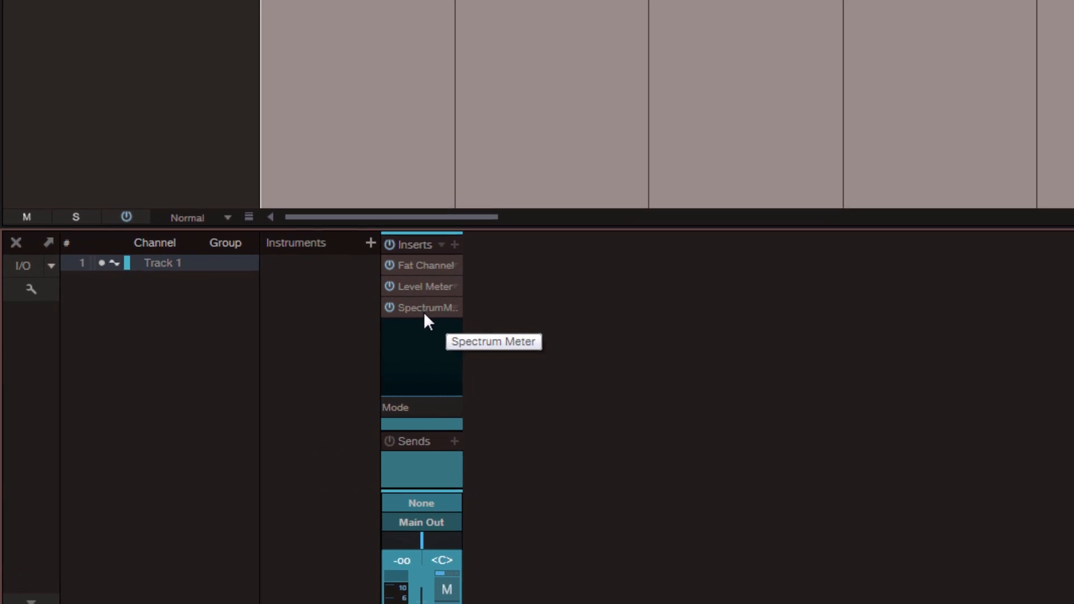
pyautogui.press('space')
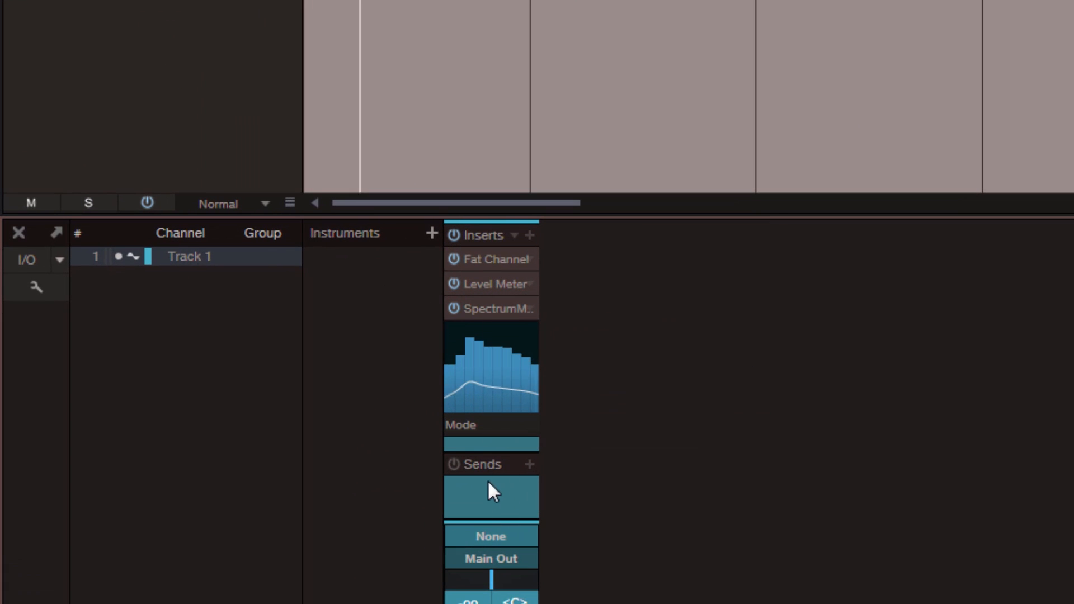
pyautogui.moveTo(449, 432); pyautogui.dragTo(539, 431)
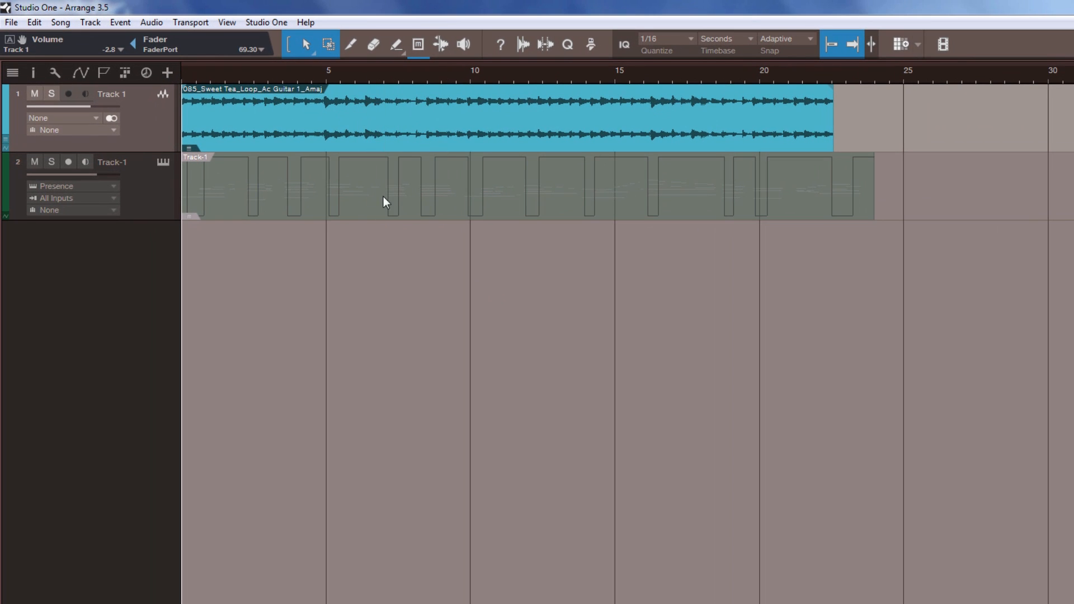
# Mix the guitar audio event and the Track-1 instrument part down to a new track and undo it.
pyautogui.click(408, 133)
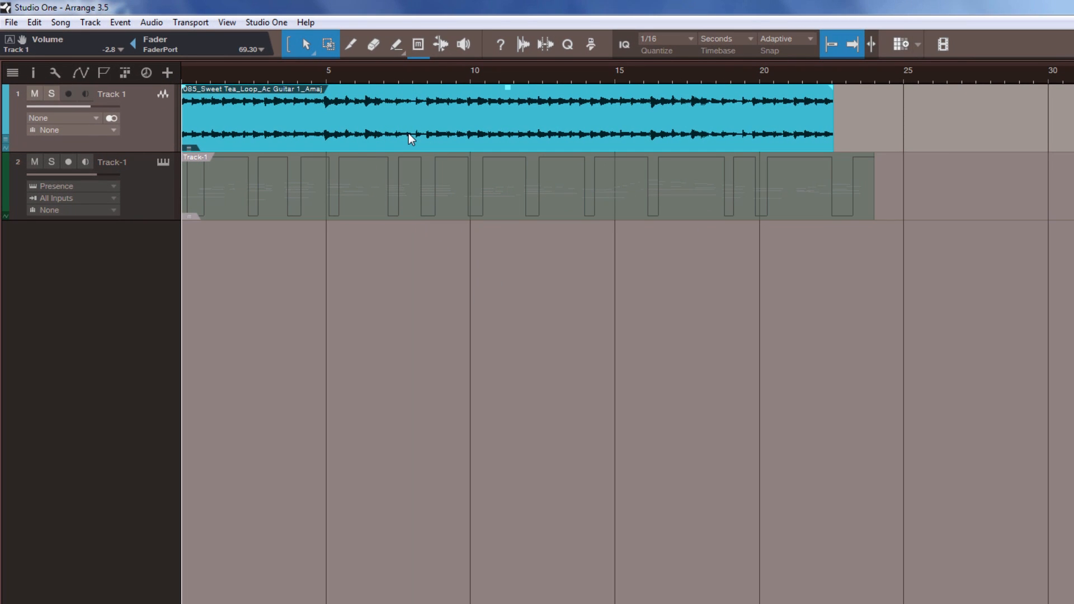
pyautogui.click(436, 209)
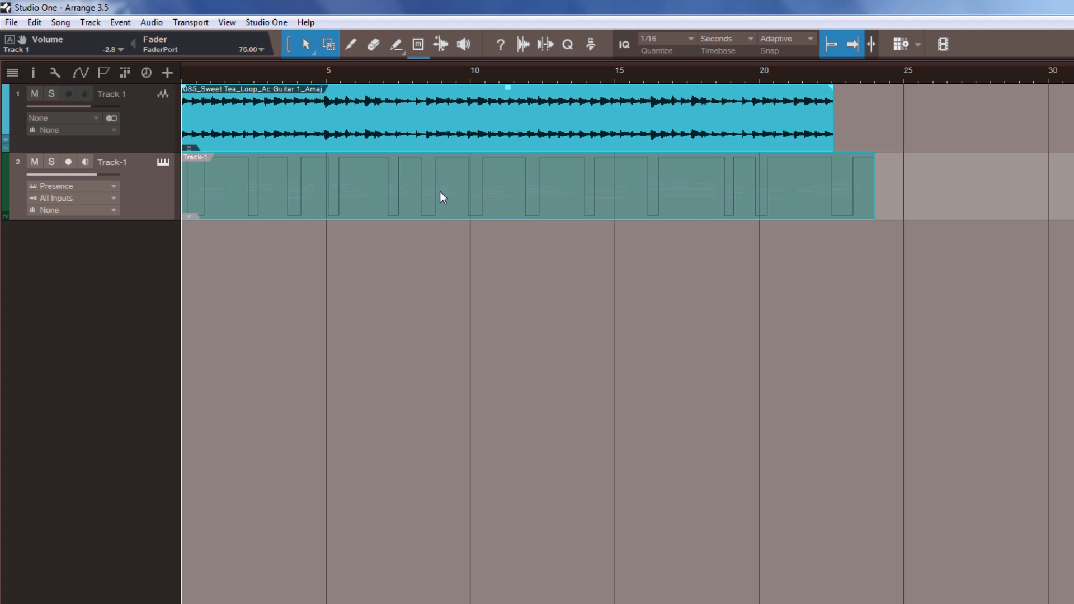
pyautogui.rightClick(440, 191)
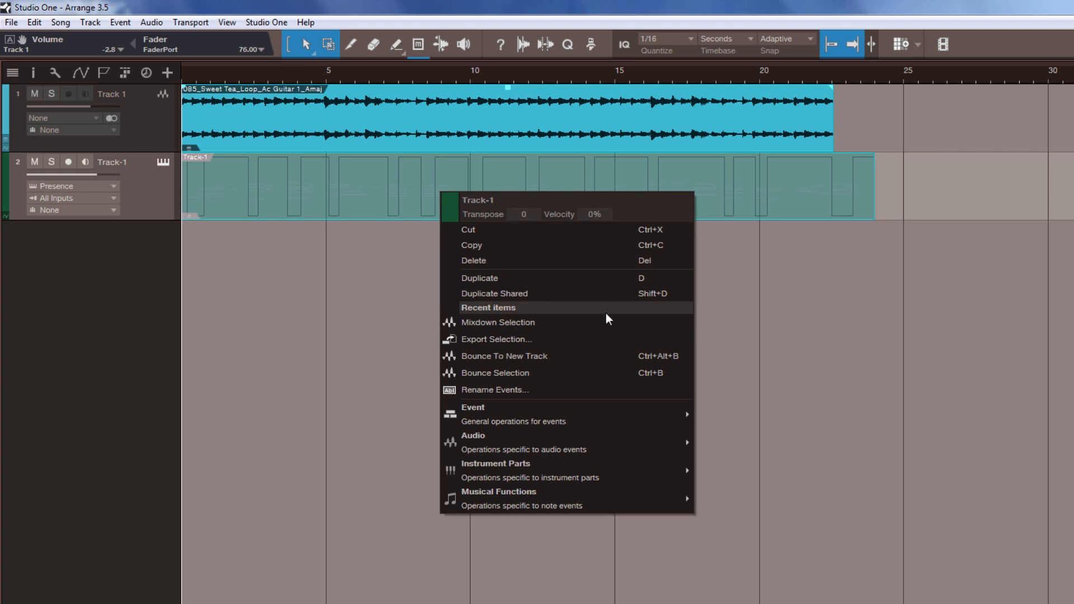
pyautogui.click(579, 323)
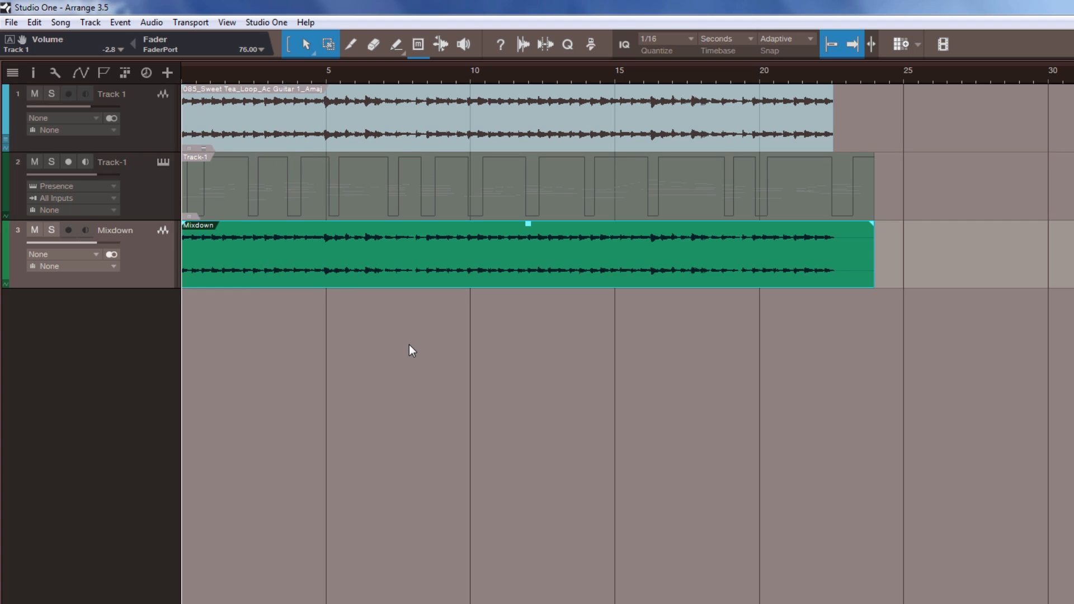
pyautogui.hotkey('ctrl', 'z')
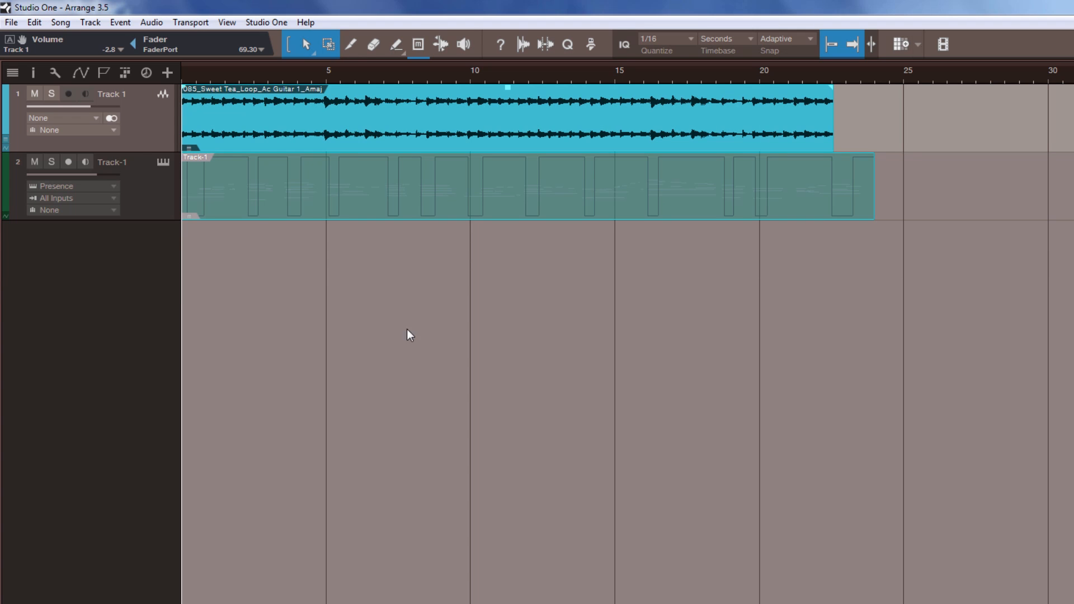
# Check the Musicloop export of the selected event and leave without saving a file.
pyautogui.rightClick(407, 193)
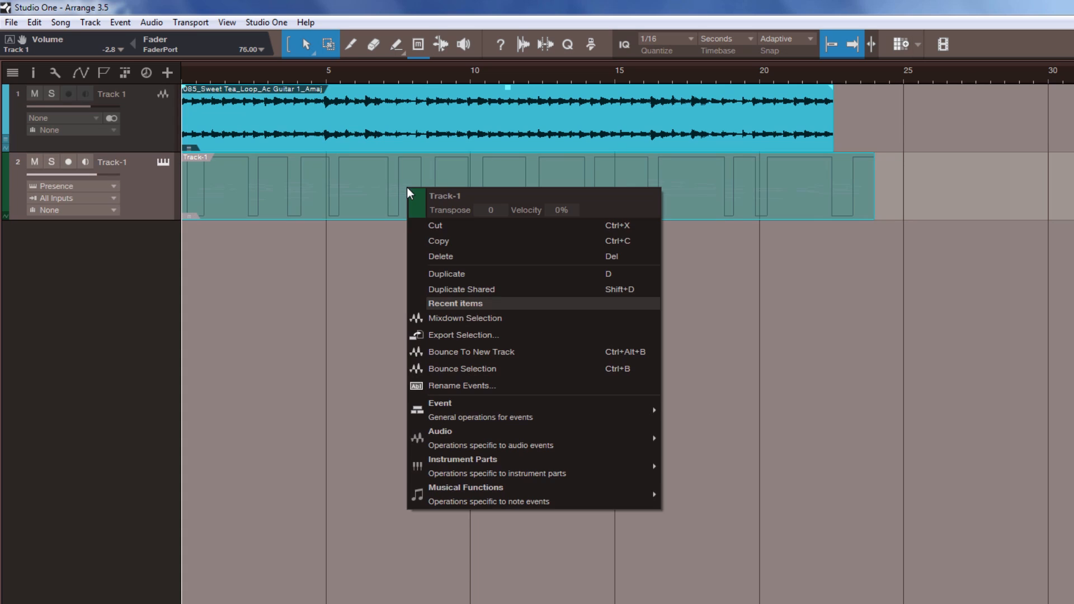
pyautogui.click(529, 337)
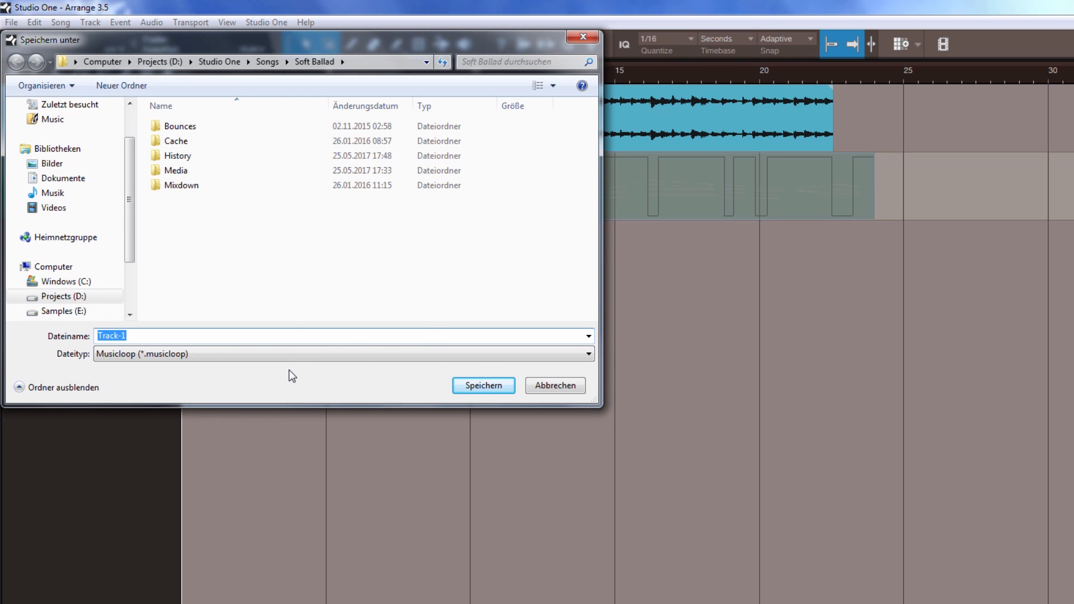
pyautogui.click(543, 386)
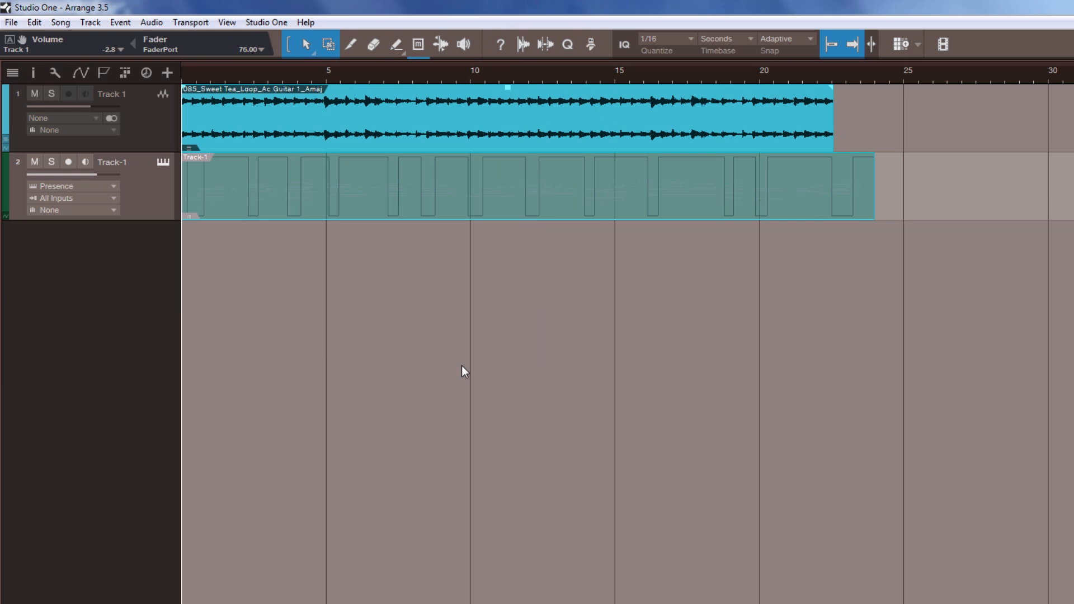
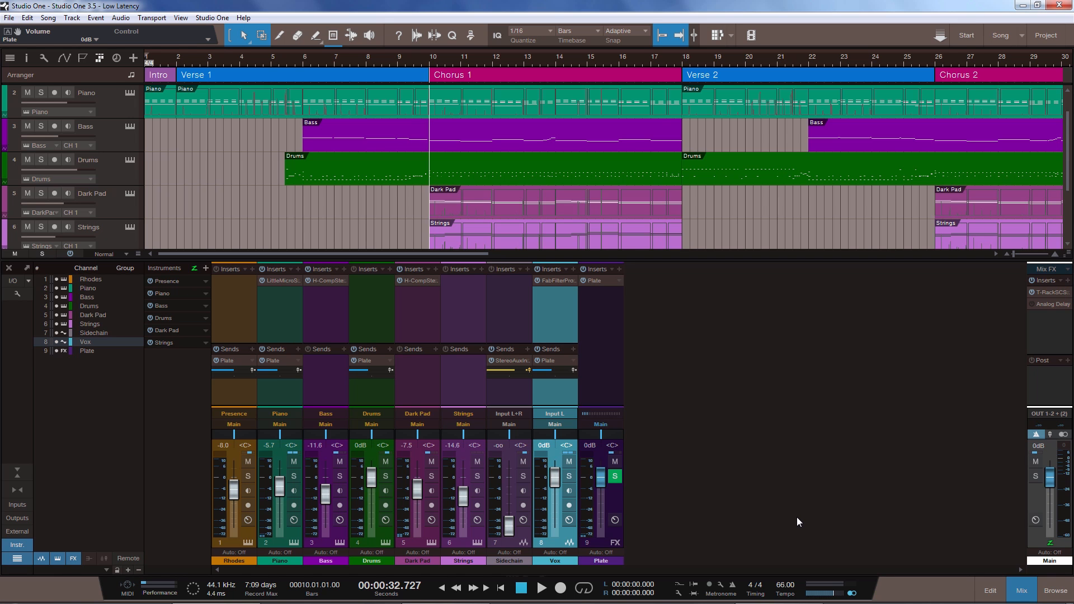
# Examine the audio processing options, including the dropout protection levels and monitoring latencies, and return to the audio device settings.
pyautogui.hotkey('ctrl', ',')
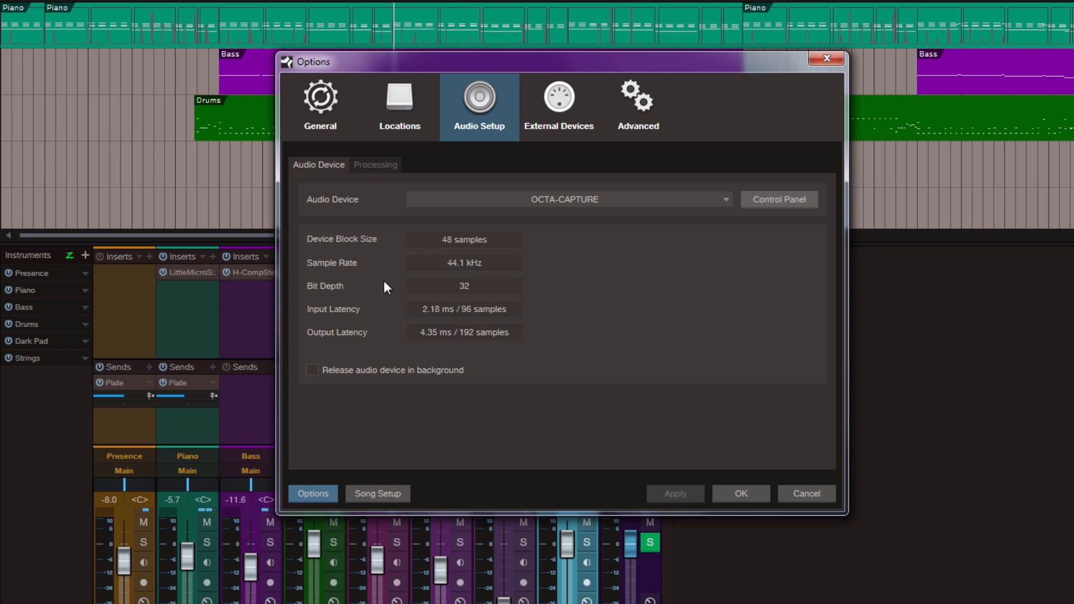
pyautogui.click(372, 165)
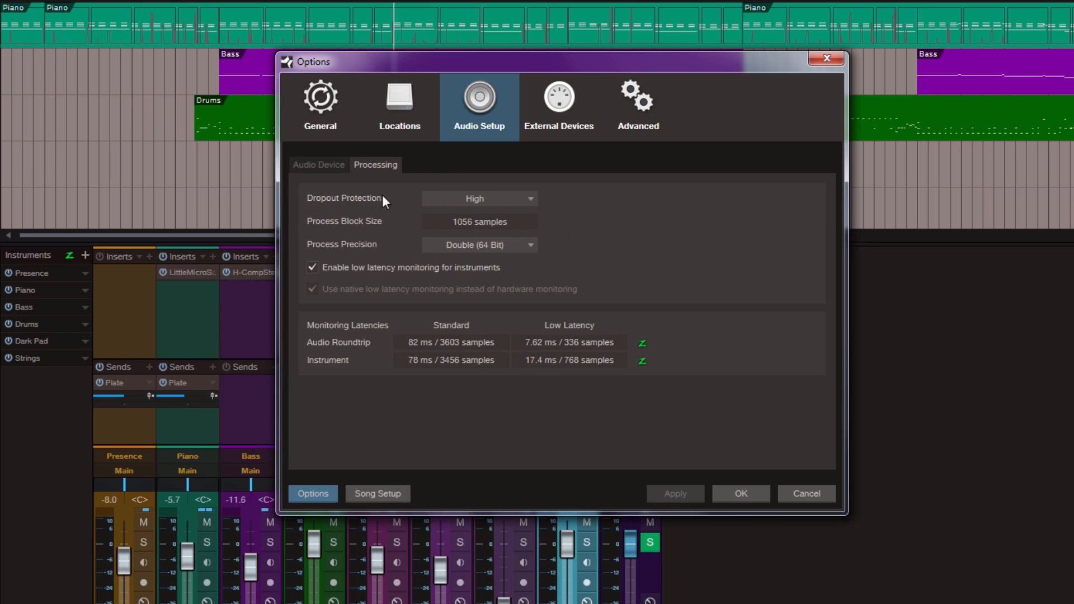
pyautogui.click(529, 200)
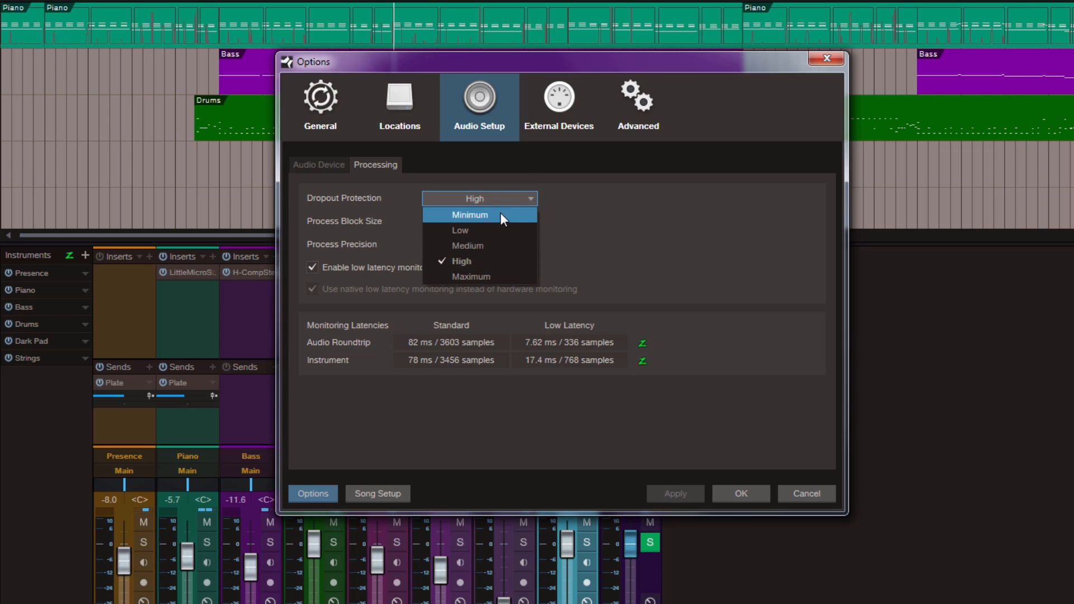
pyautogui.click(610, 211)
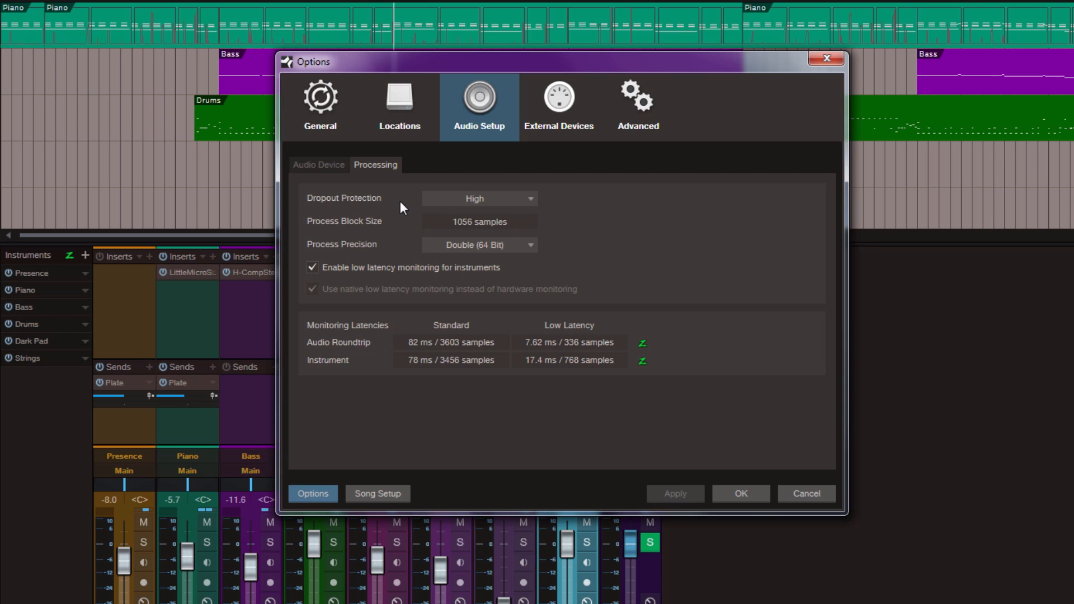
pyautogui.click(319, 167)
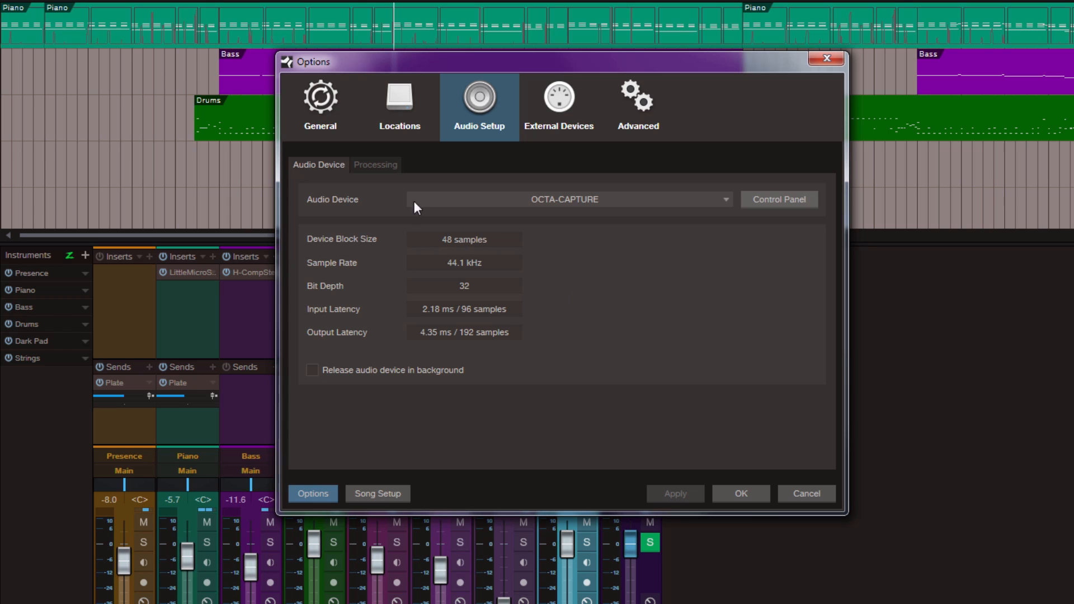
# Set dropout protection to Maximum to compare the processing block size and monitoring latencies, and return it to High.
pyautogui.click(381, 165)
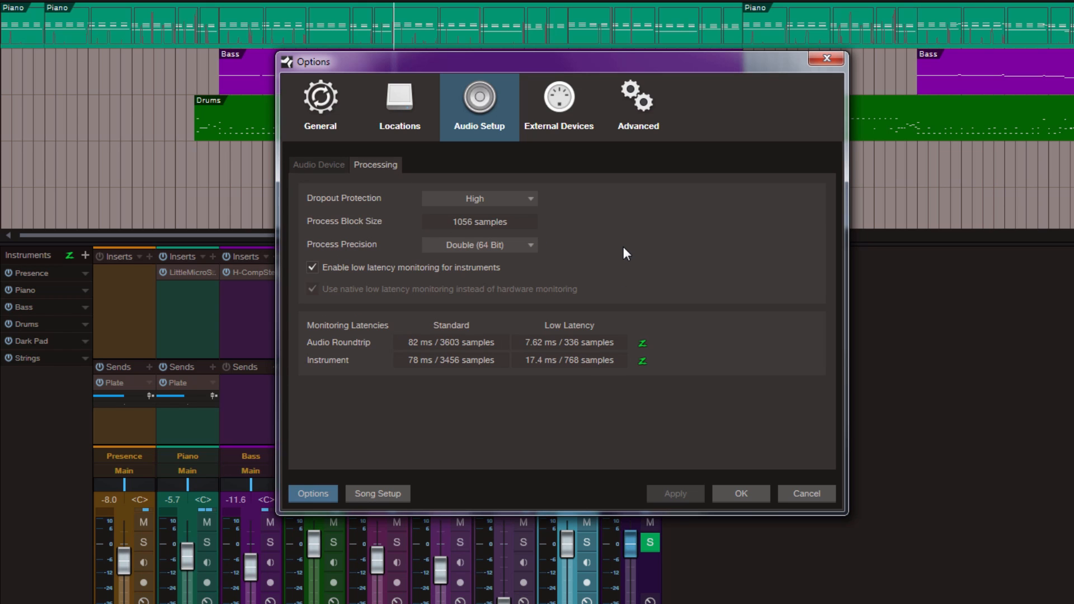
pyautogui.click(520, 199)
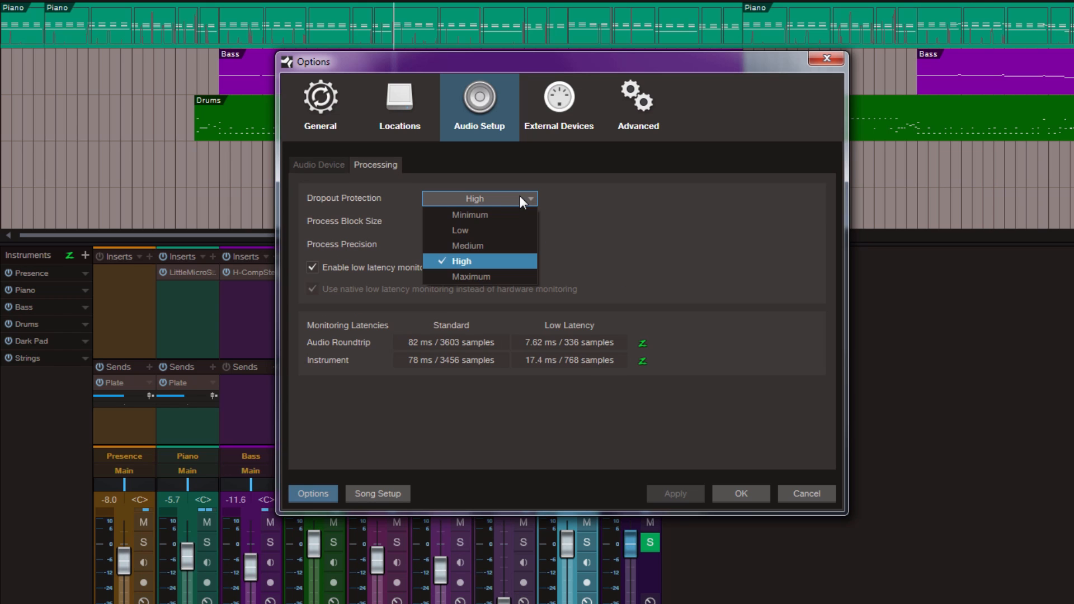
pyautogui.click(479, 261)
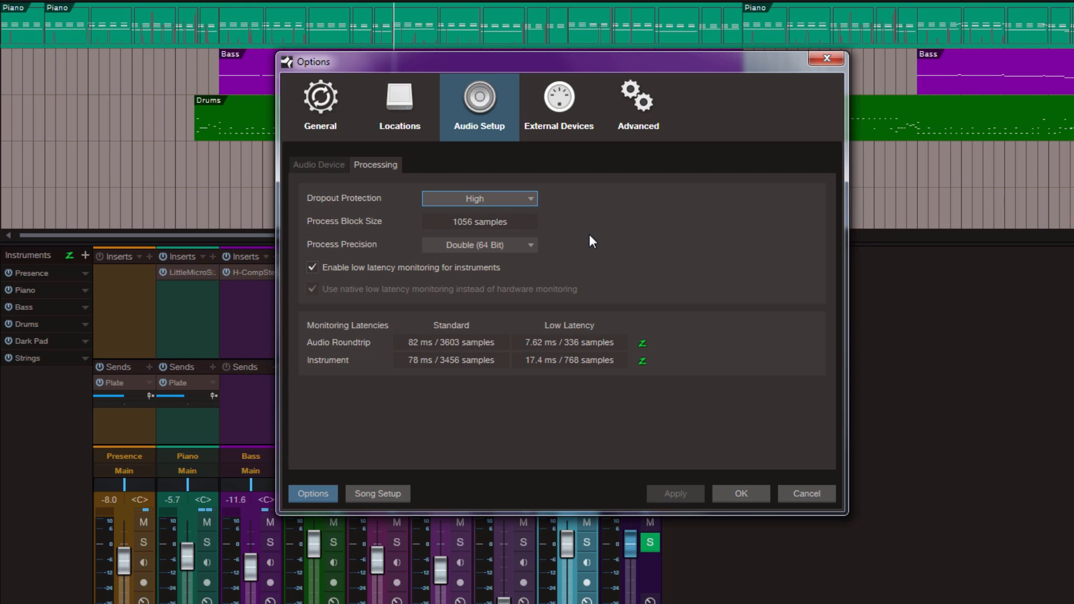
pyautogui.click(534, 199)
pyautogui.click(481, 277)
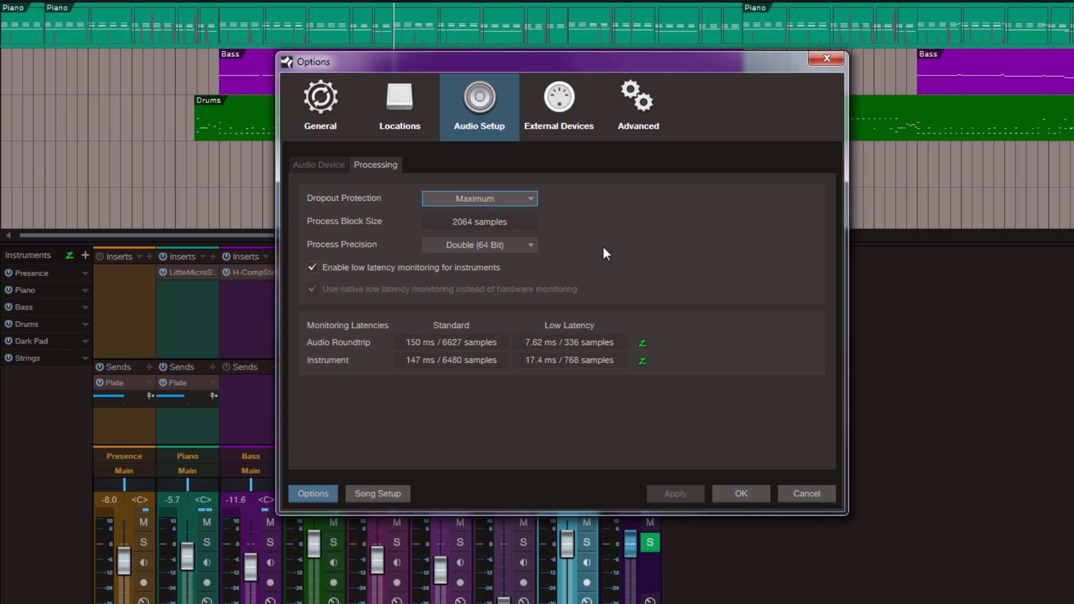
pyautogui.click(533, 198)
pyautogui.click(506, 262)
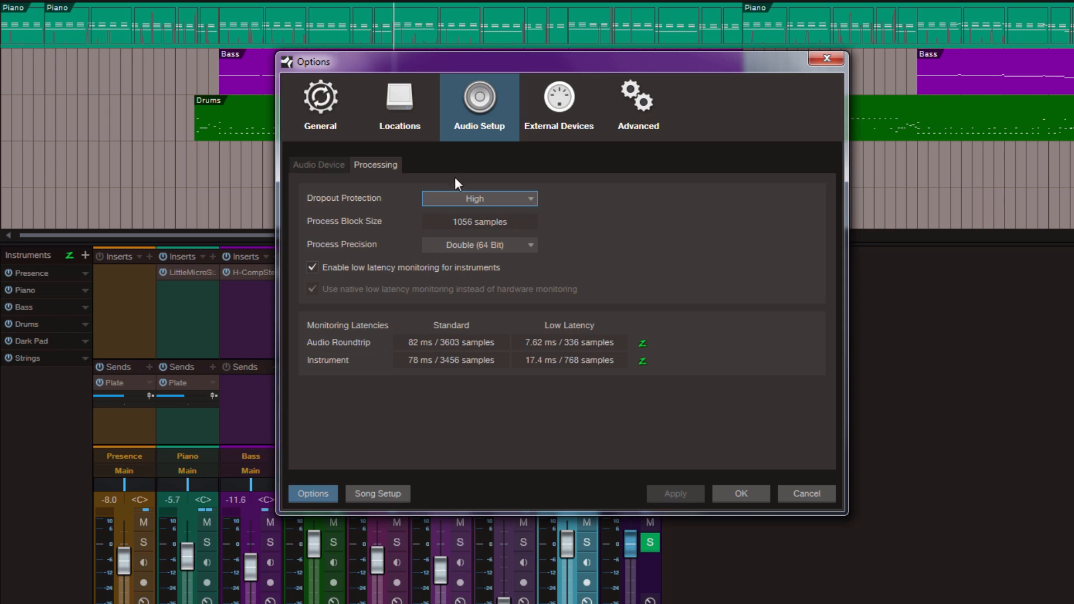
# Try Minimum dropout protection, compare the processing settings with the audio device settings, and set it back to High.
pyautogui.click(319, 165)
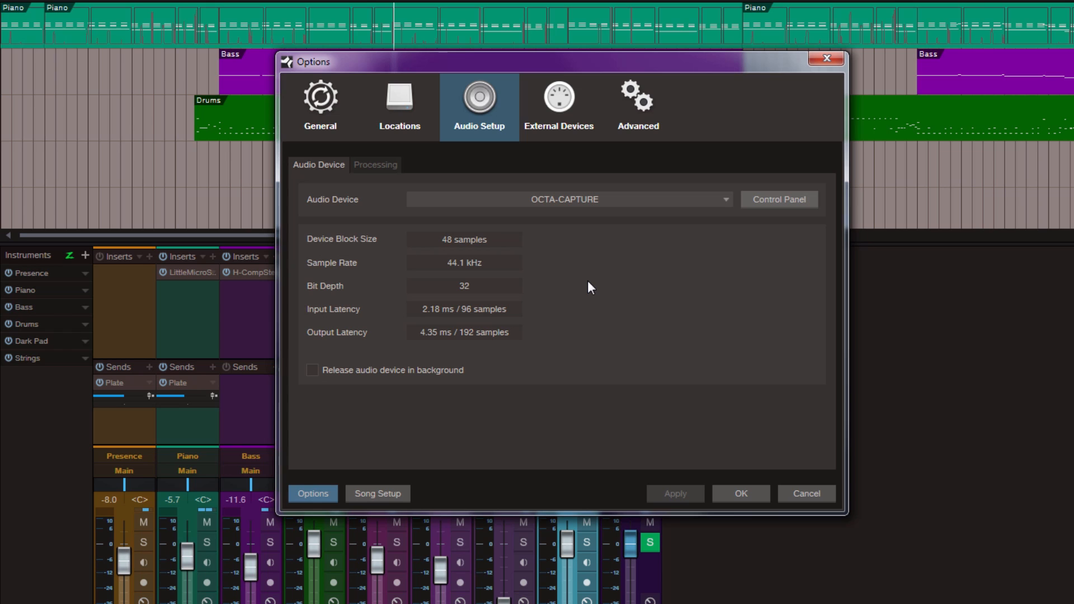
pyautogui.click(382, 166)
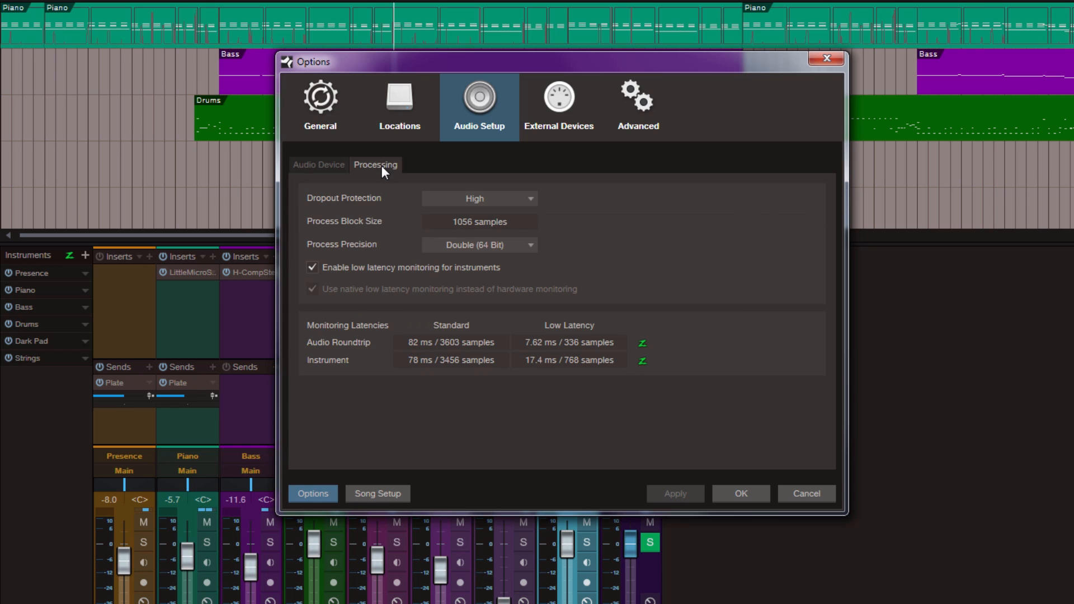
pyautogui.click(526, 202)
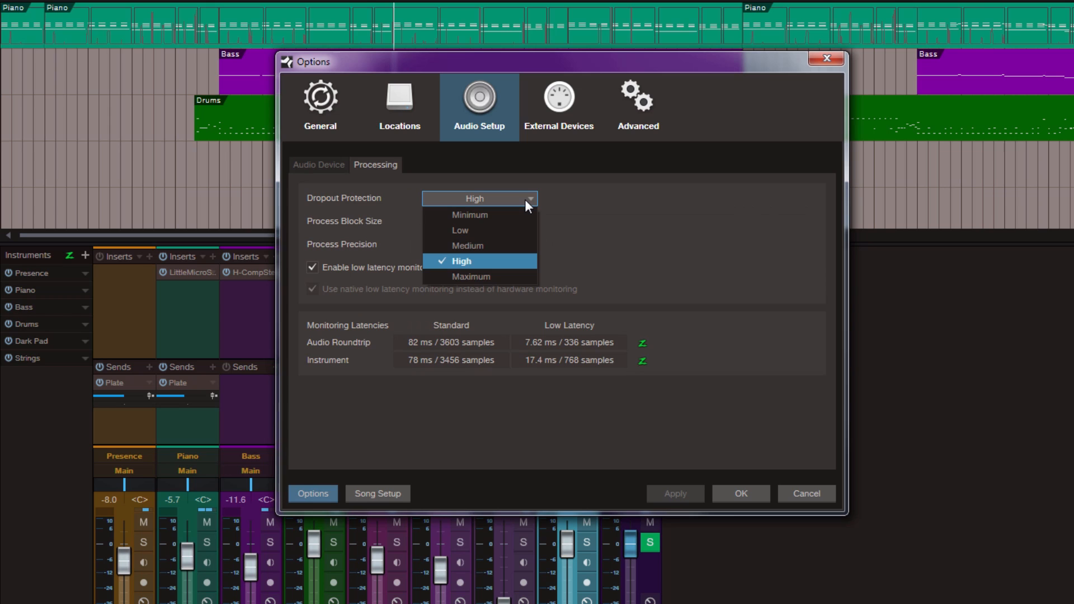
pyautogui.click(502, 214)
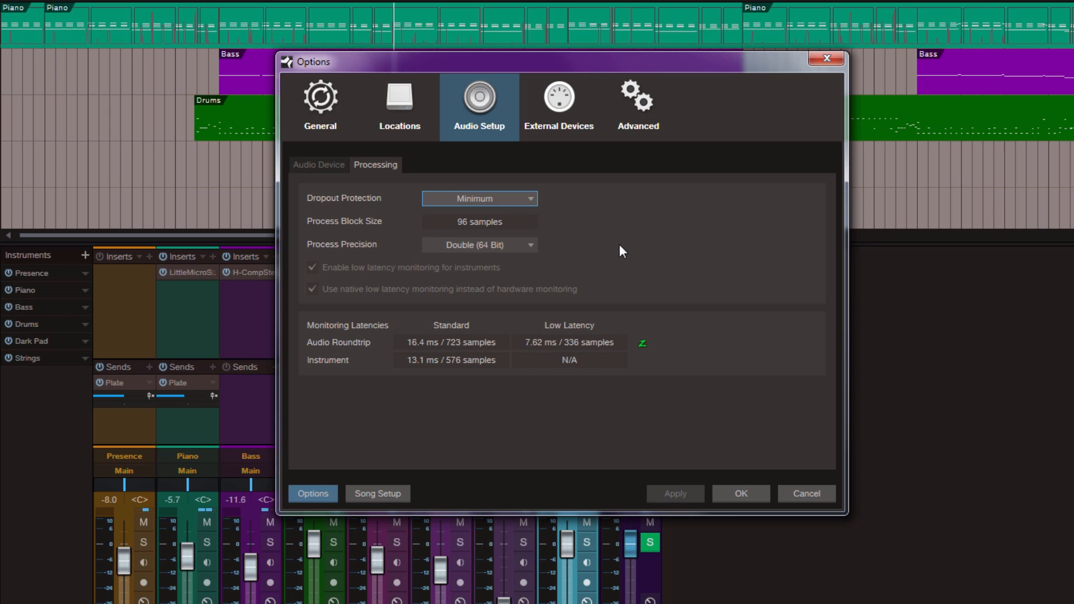
pyautogui.click(324, 163)
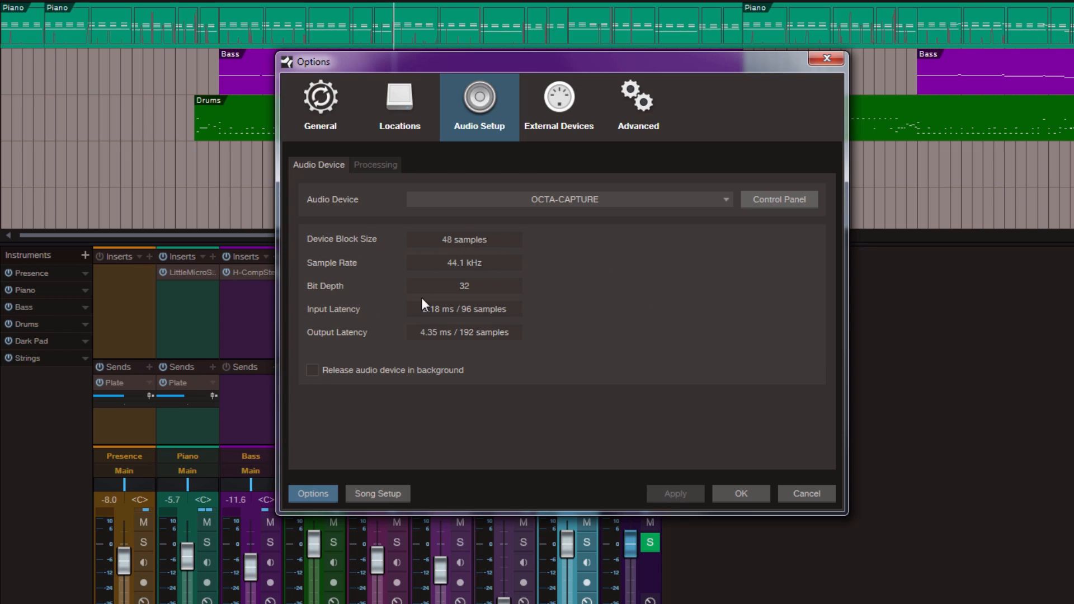
pyautogui.click(379, 167)
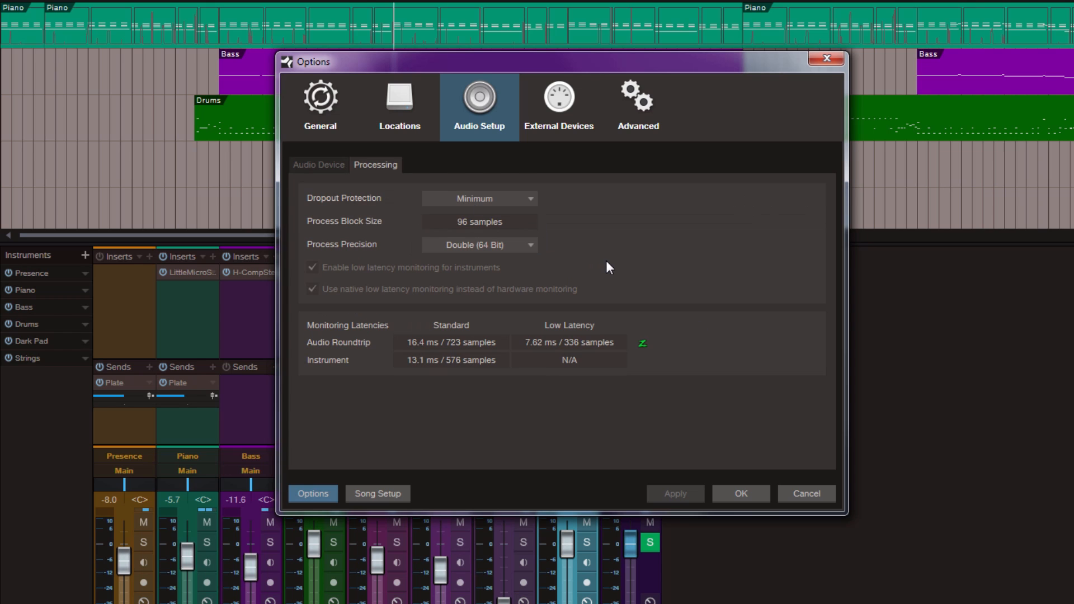
pyautogui.click(516, 201)
pyautogui.click(499, 259)
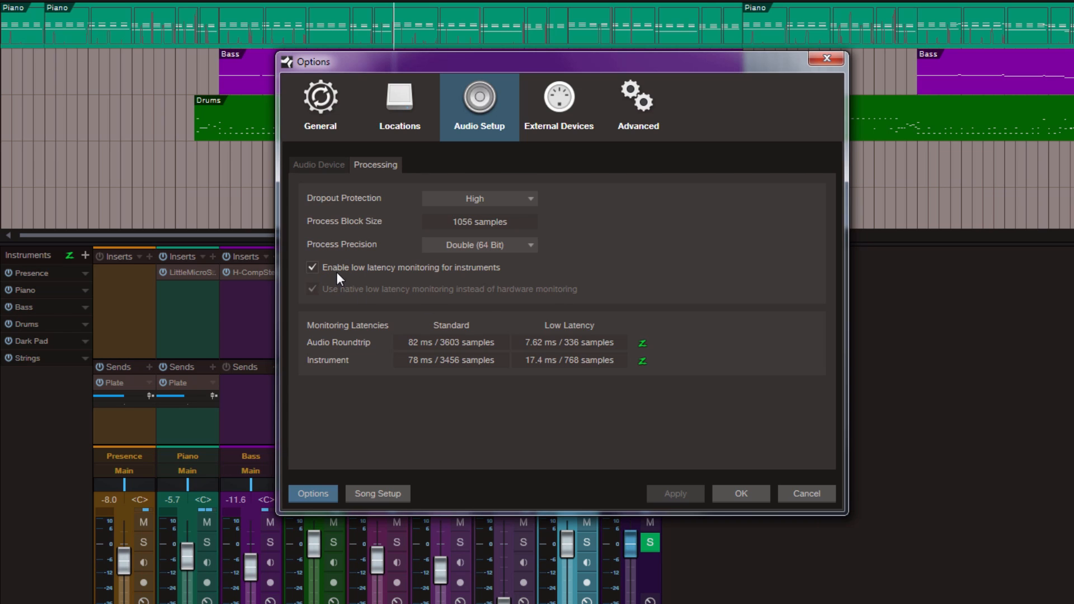
# Disable and re-enable low latency monitoring for instruments, and compare the audio device settings with the monitoring latencies.
pyautogui.click(313, 267)
pyautogui.click(313, 267)
pyautogui.click(322, 165)
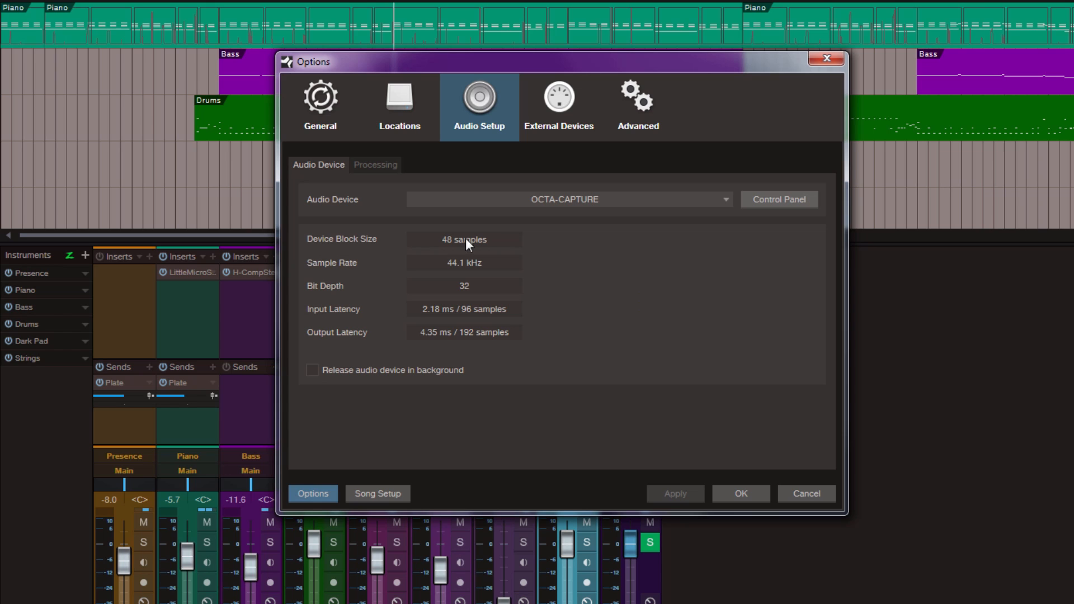
pyautogui.click(383, 167)
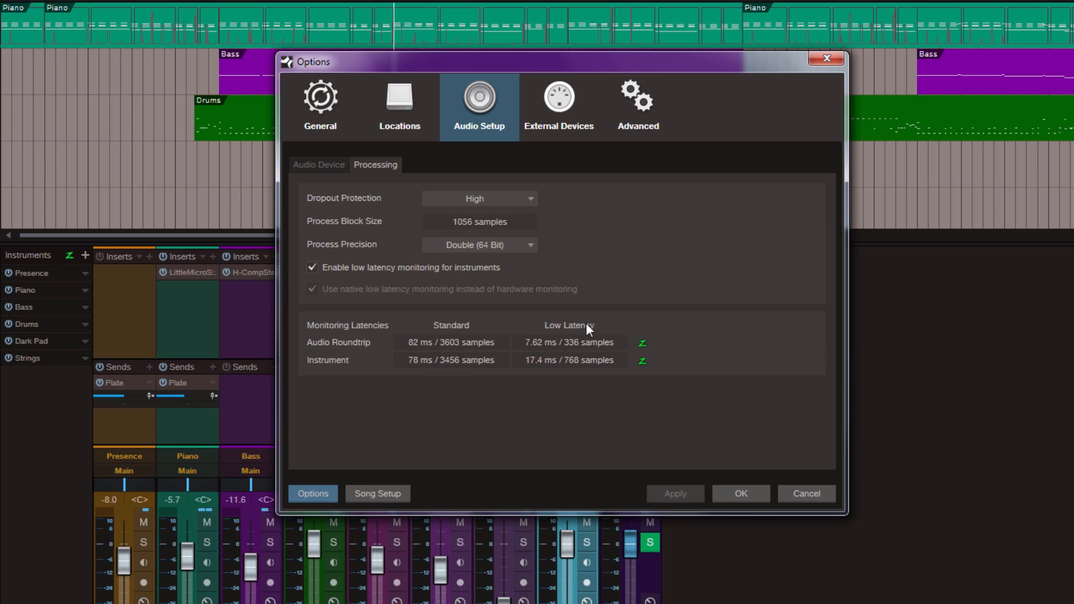
pyautogui.click(324, 166)
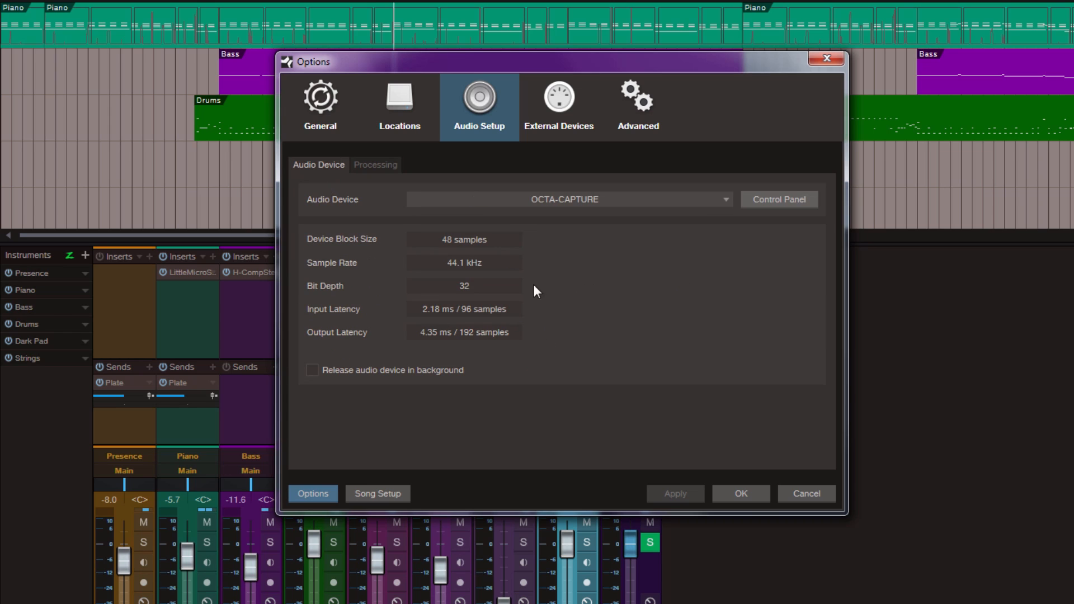
pyautogui.click(377, 169)
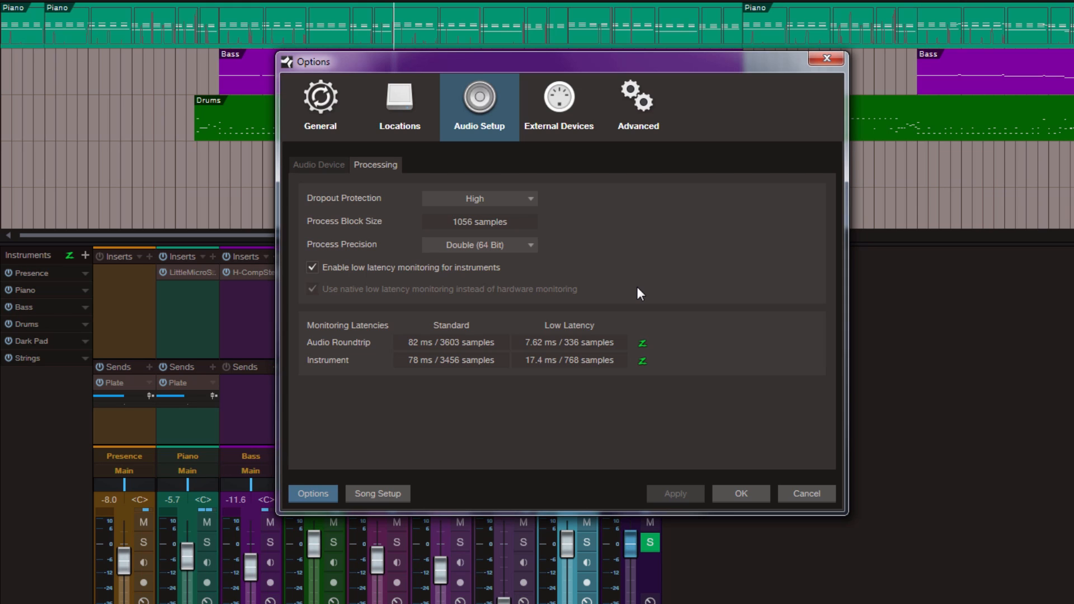
# Confirm the options, switch off instrument low latency monitoring from the mixer's instrument rack, and check the matching processing option.
pyautogui.click(737, 493)
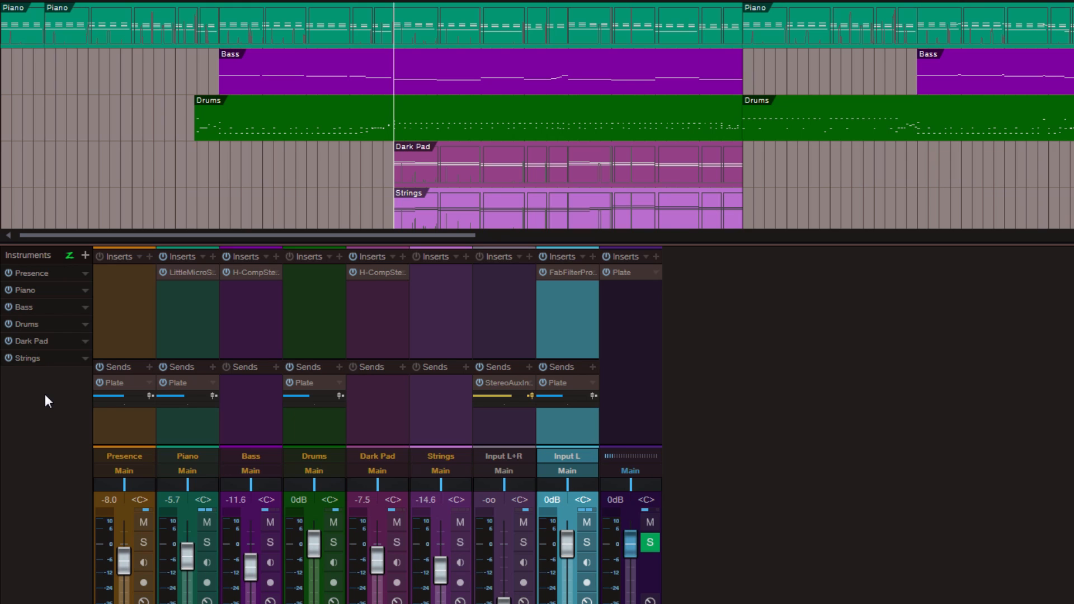
pyautogui.click(68, 257)
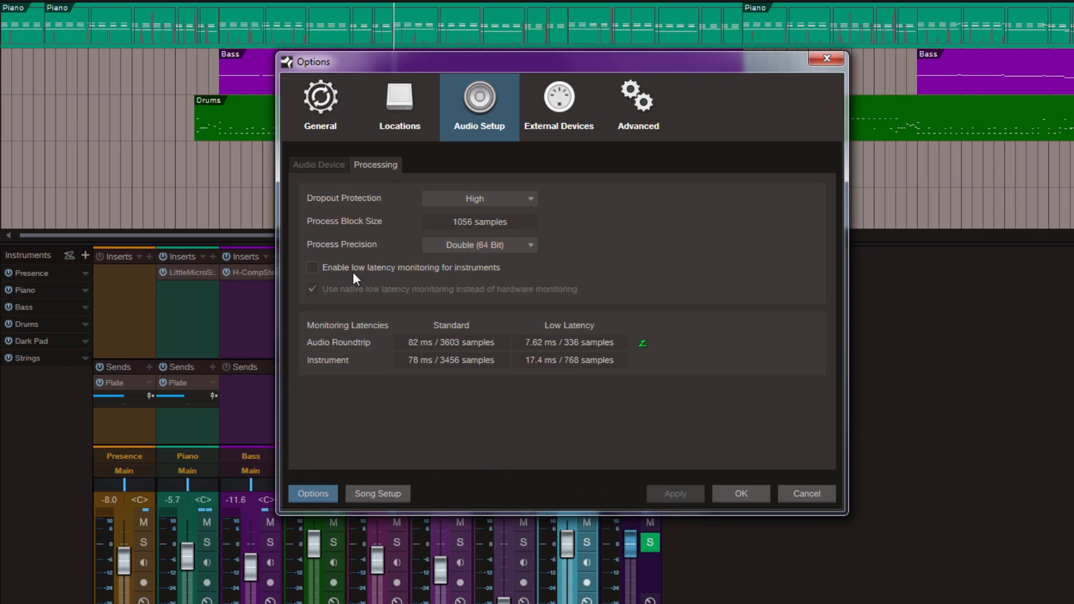
pyautogui.click(731, 495)
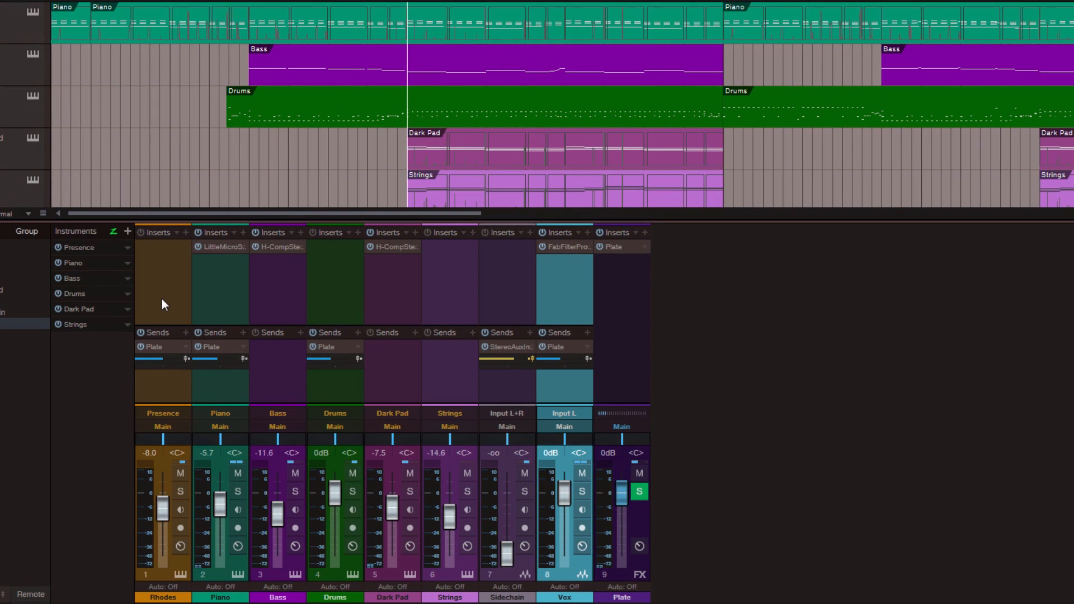
# Enable monitoring on the Rhodes, Piano and Bass channels to check their low latency indicators, and disable it again.
pyautogui.click(183, 510)
pyautogui.click(237, 509)
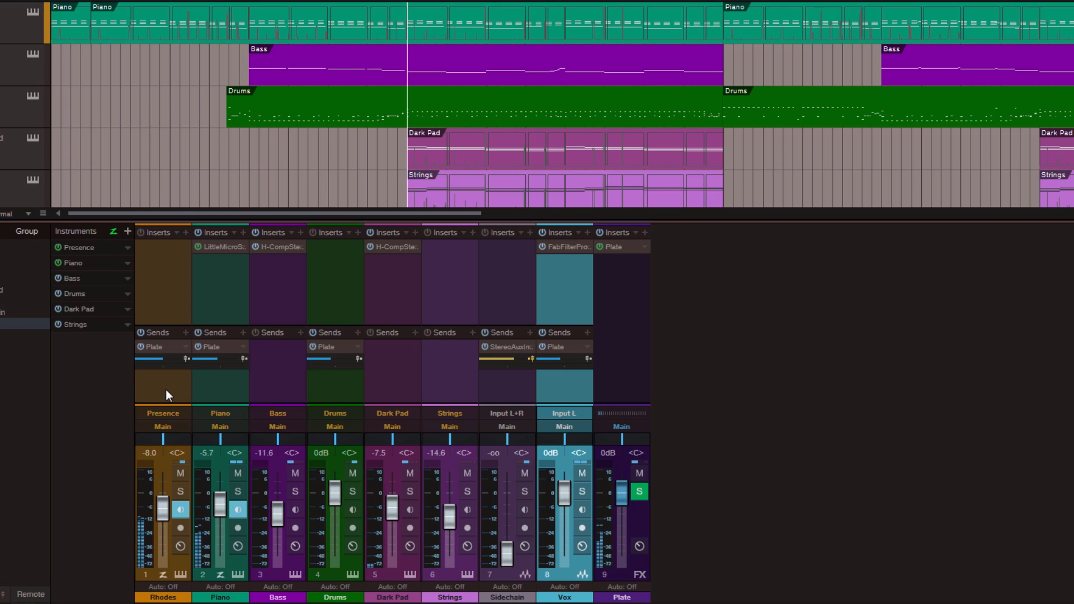
pyautogui.click(293, 510)
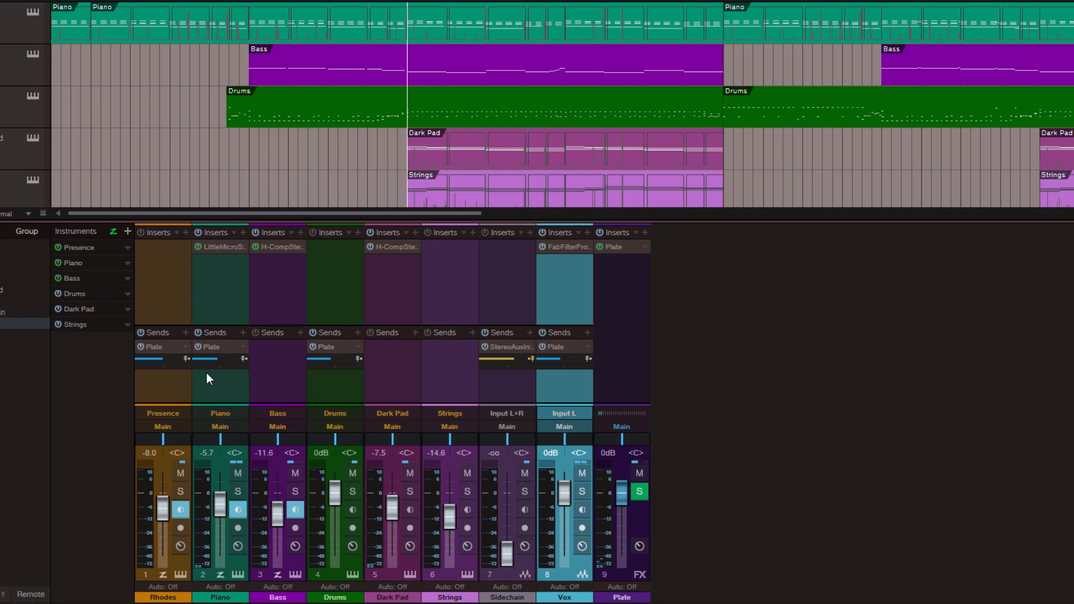
pyautogui.click(290, 510)
pyautogui.click(237, 510)
pyautogui.click(183, 510)
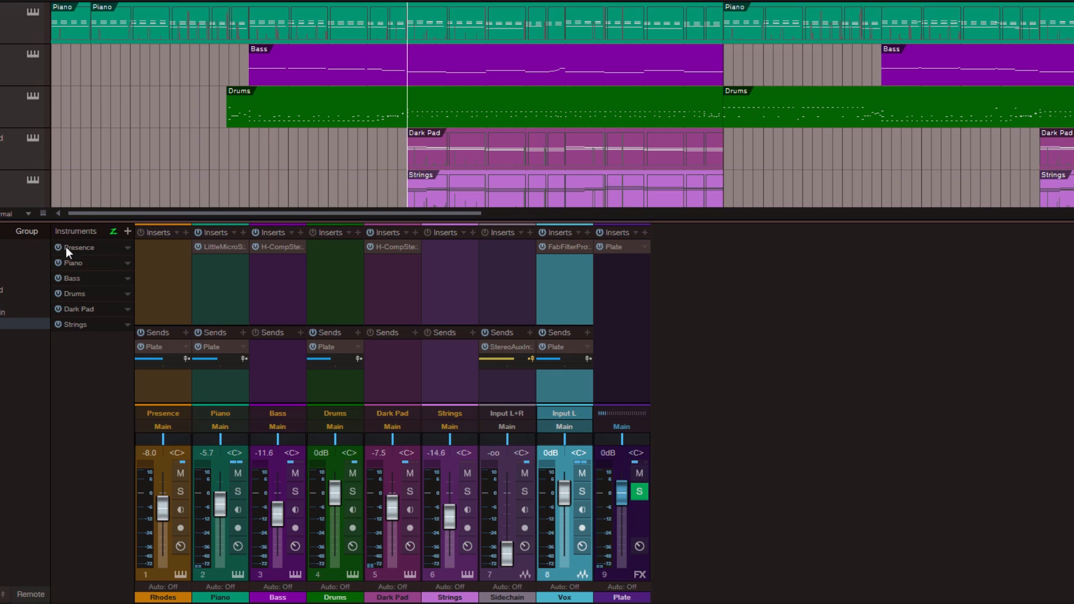
# Enable monitoring on the Rhodes channel and inspect the T-RackS CS Bus Compressor insert on the Main channel.
pyautogui.click(179, 510)
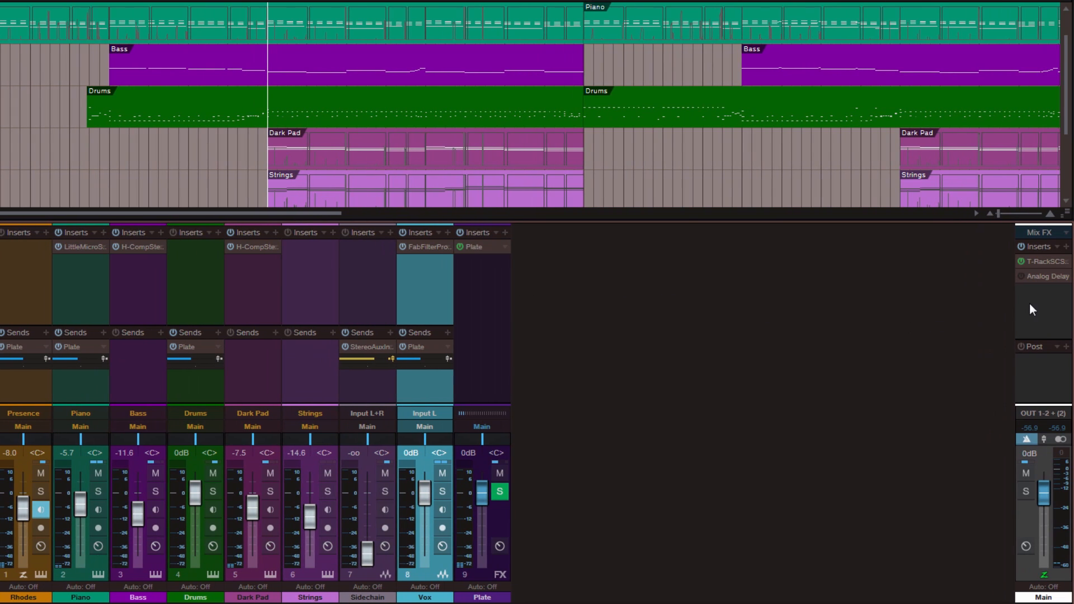
pyautogui.click(1046, 261)
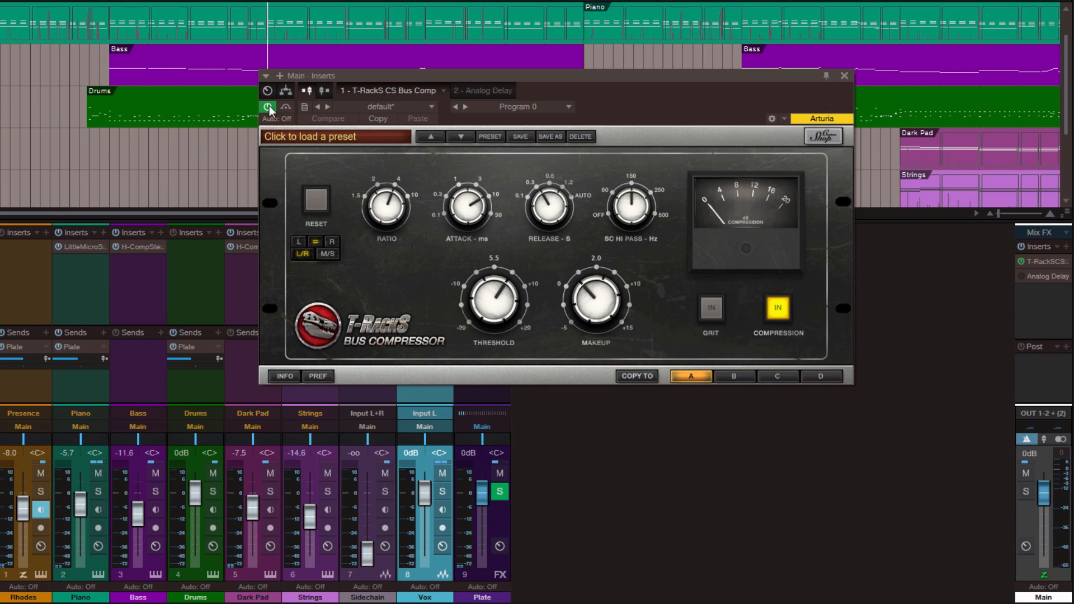
pyautogui.click(845, 75)
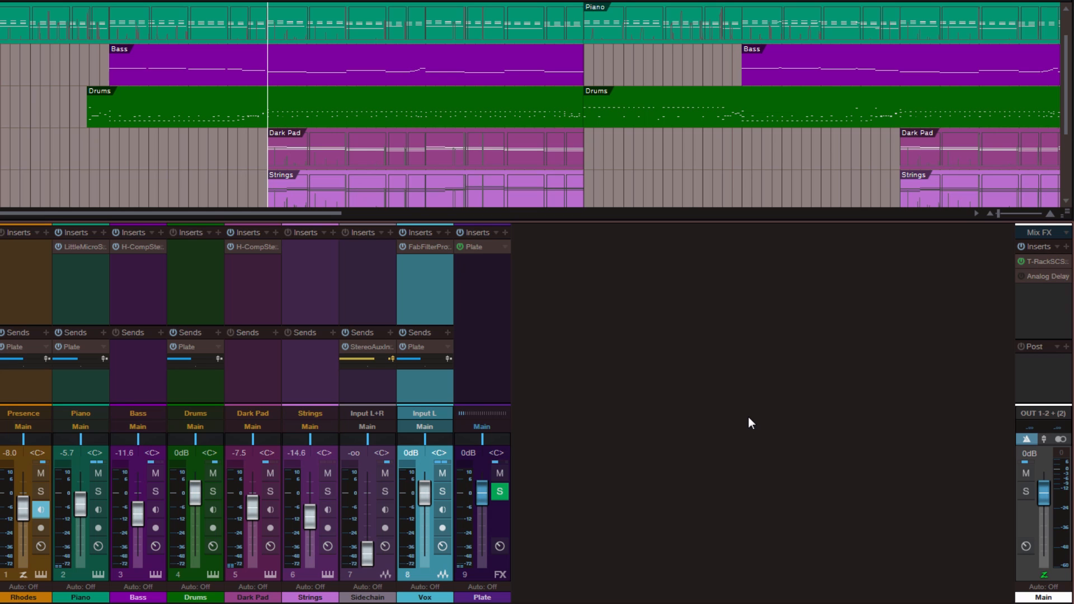
# Review the audio device block size and the processing latencies in the audio setup options, and close them.
pyautogui.hotkey('ctrl', ',')
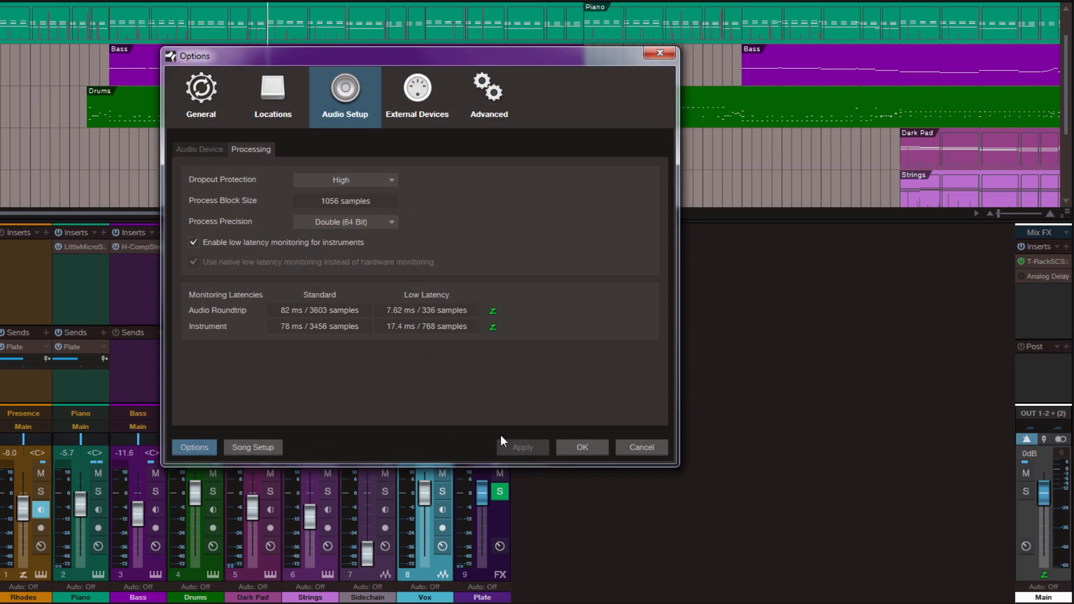
pyautogui.click(207, 152)
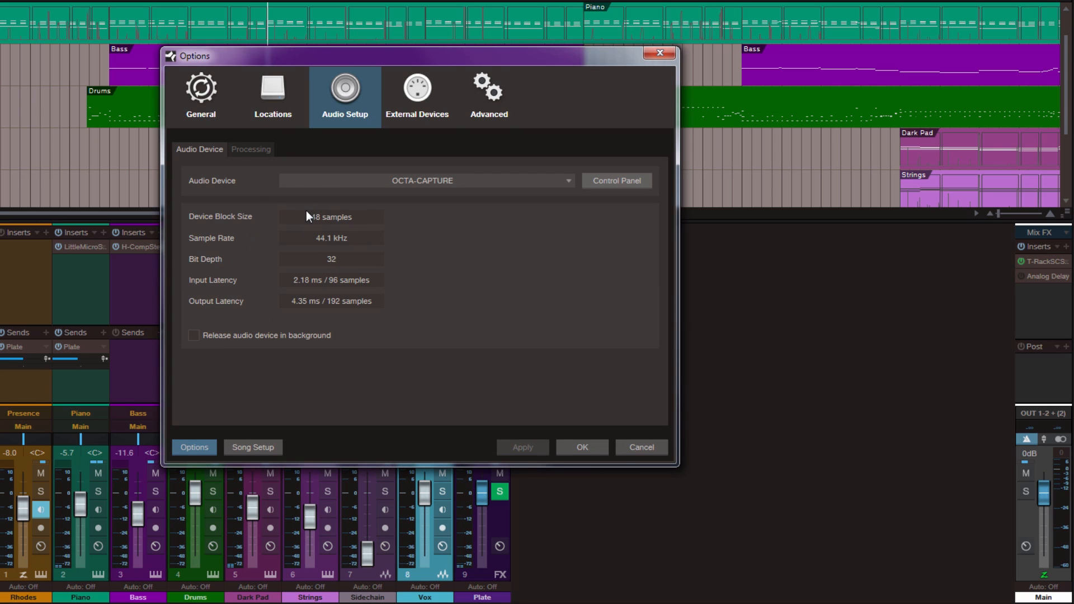
pyautogui.click(262, 151)
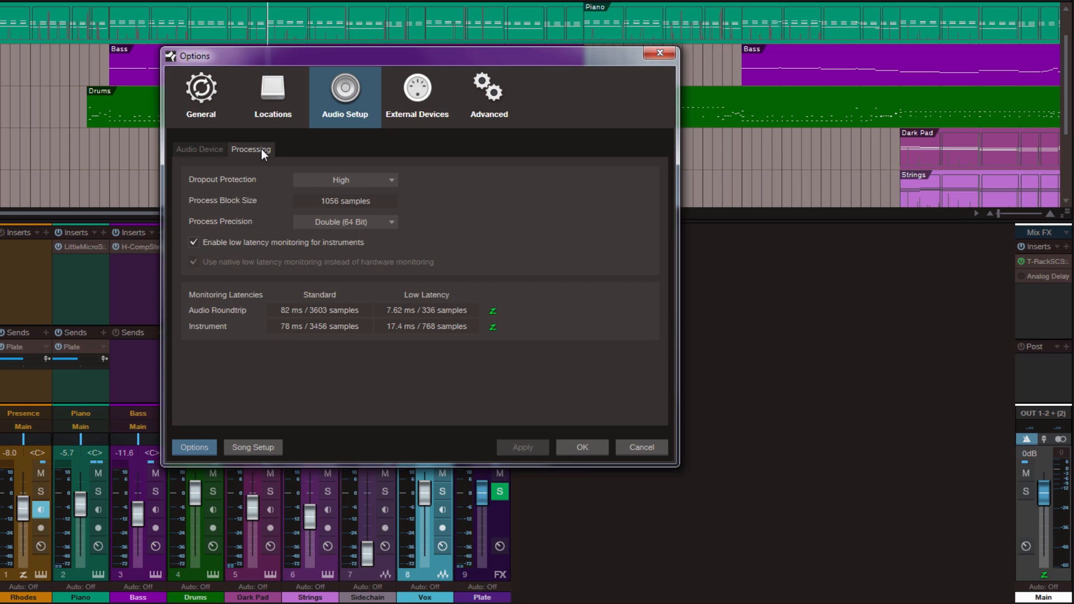
pyautogui.click(596, 447)
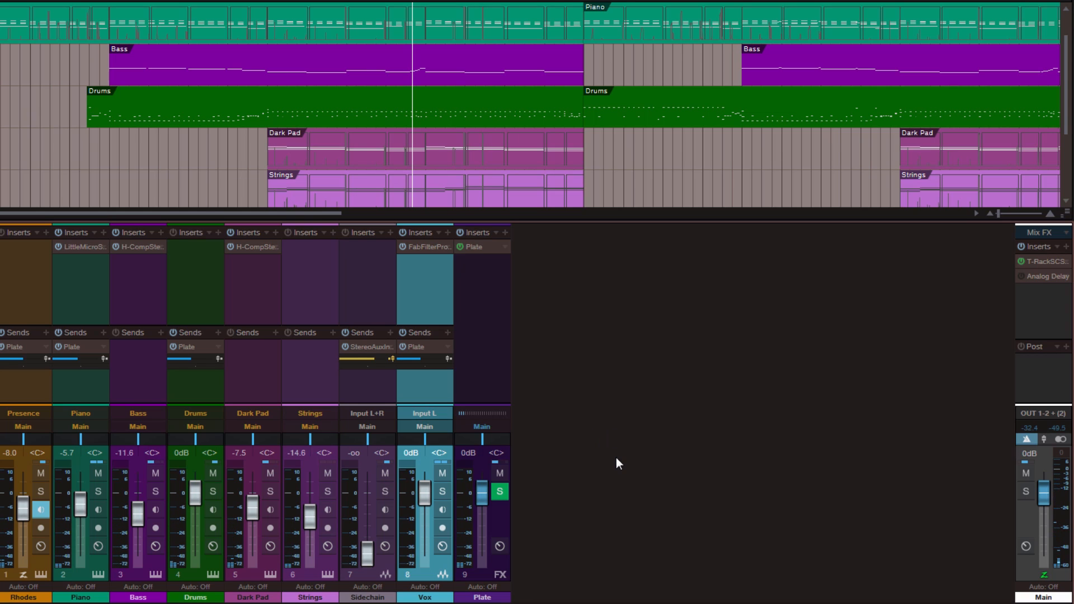
# Switch monitoring from the Rhodes channel to the Vox channel and inspect the FabFilter Pro-Q 2 insert on Vox.
pyautogui.click(42, 509)
pyautogui.click(432, 299)
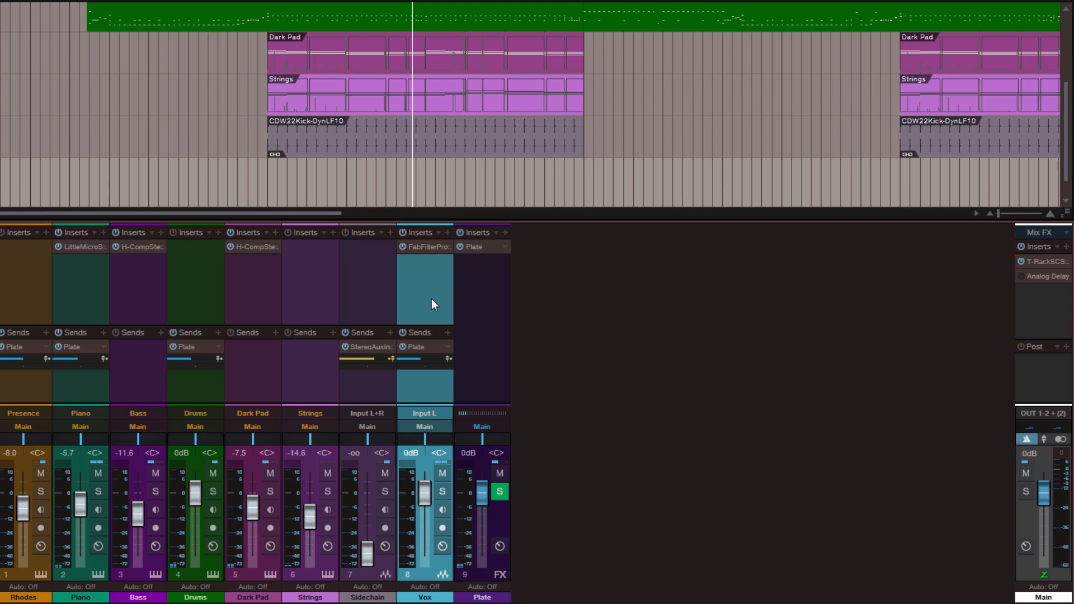
pyautogui.scroll(-1, 289, 177)
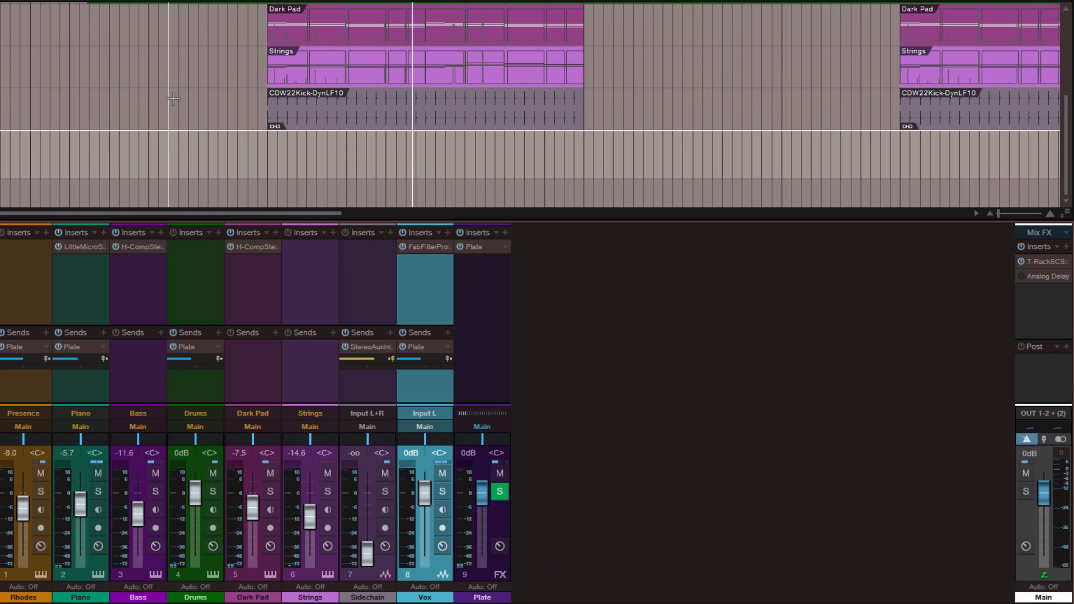
pyautogui.click(442, 513)
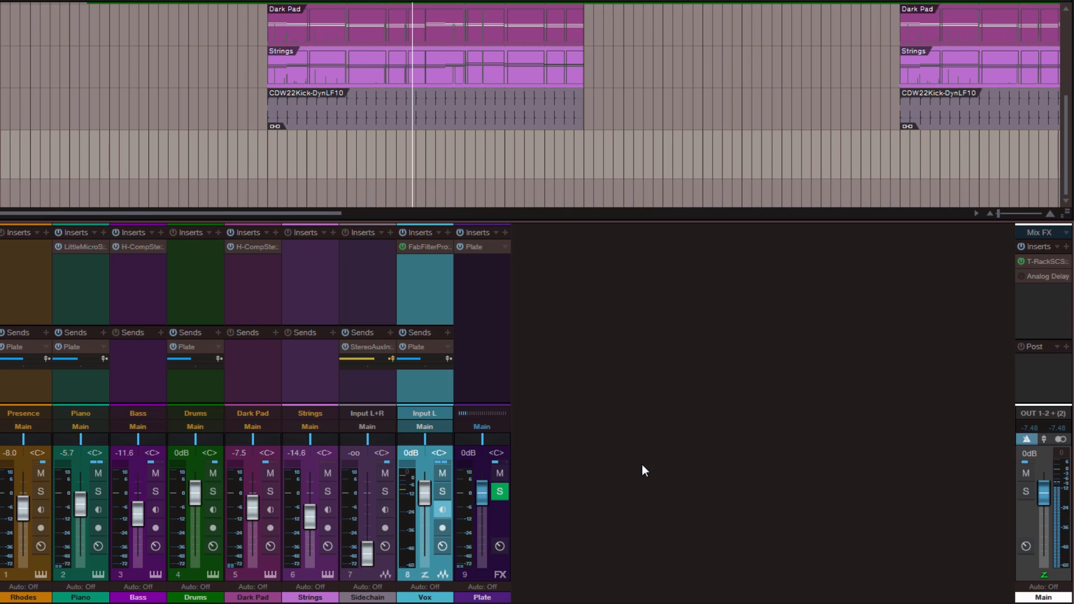
pyautogui.click(422, 248)
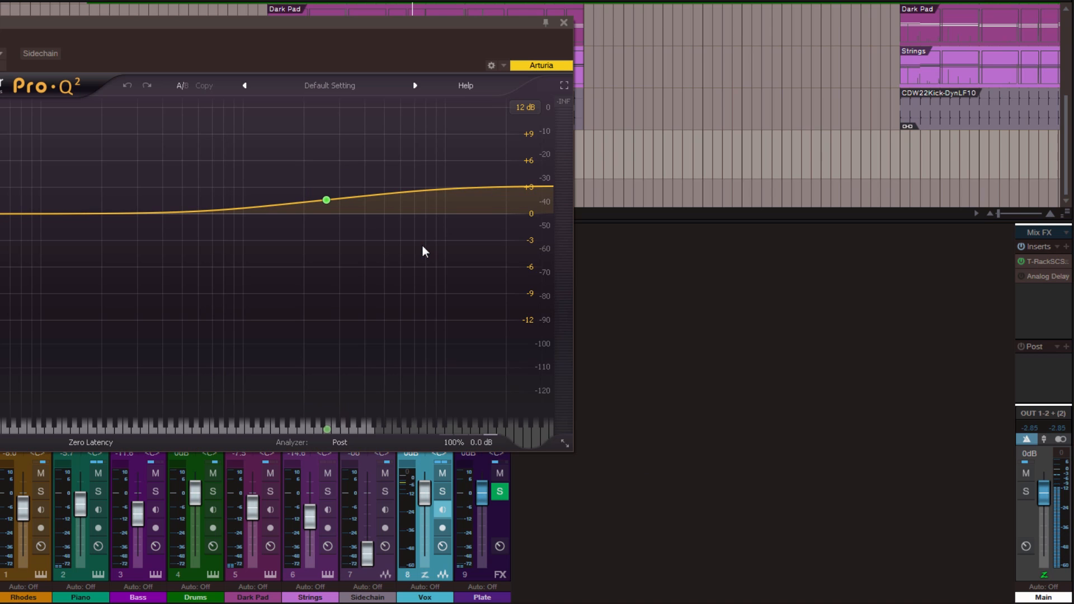
pyautogui.click(563, 23)
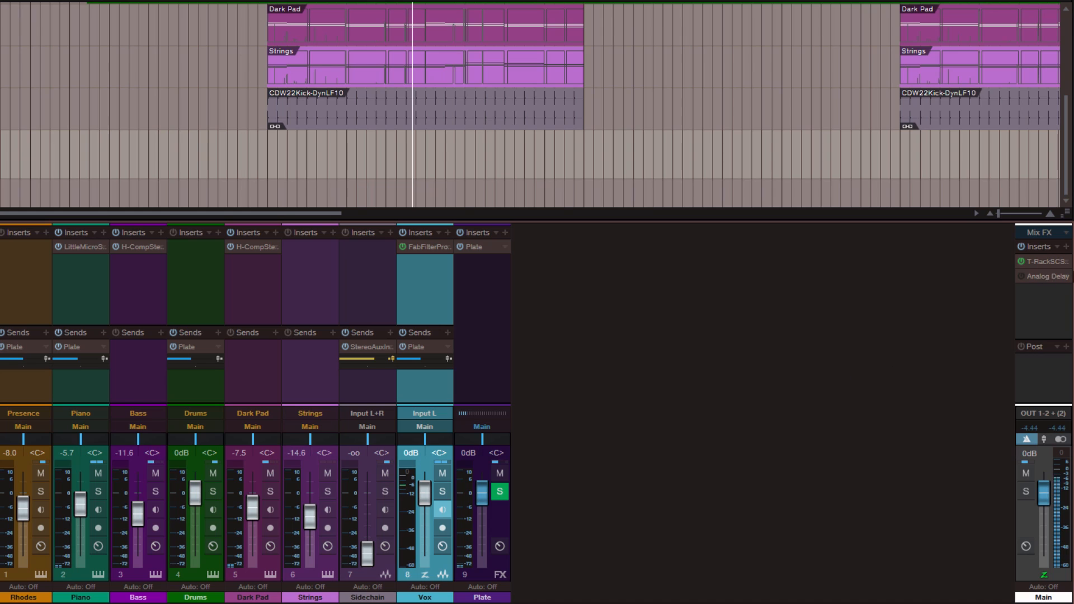
# Try toggling the Analog Delay insert on the Main channel and disable monitoring on the Vox channel.
pyautogui.click(1021, 276)
pyautogui.click(443, 509)
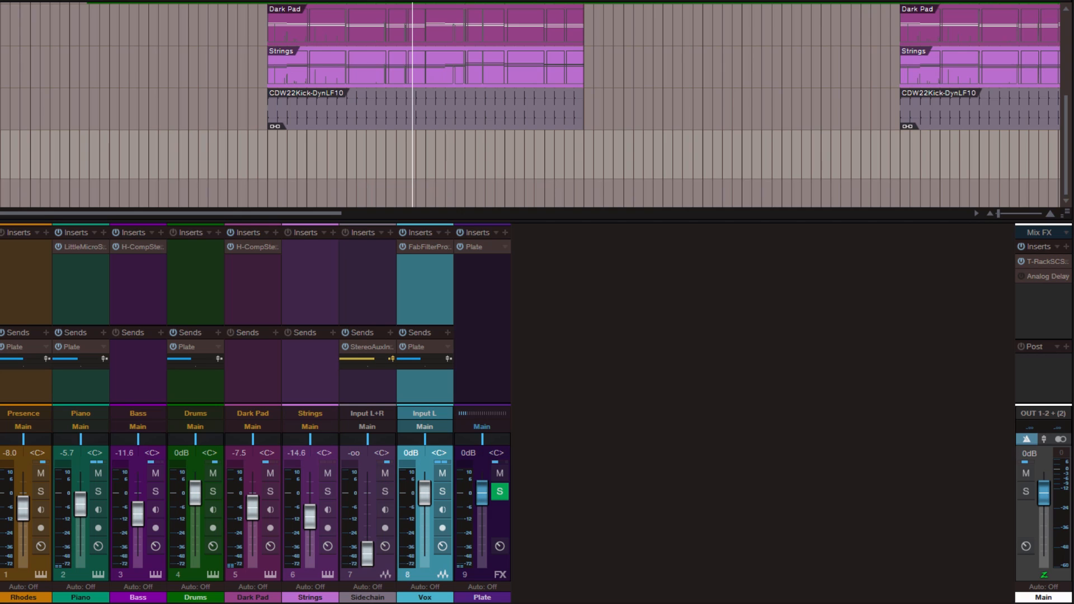
# Check the dropout protection setting in the Performance Monitor and inspect the FabFilter Pro-Q 2 insert on the Vox channel.
pyautogui.click(62, 603)
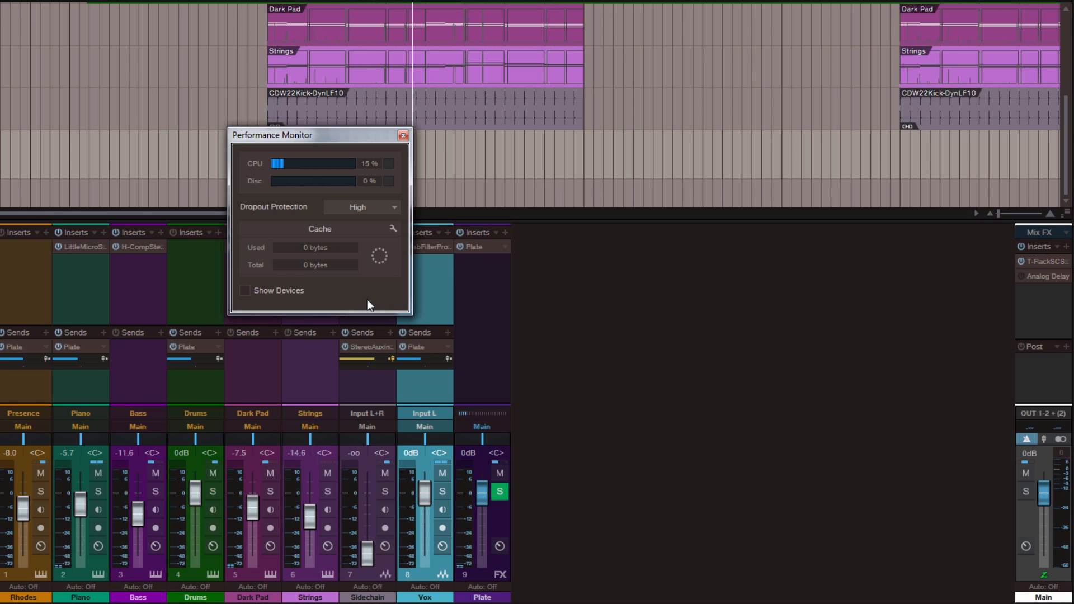
pyautogui.click(403, 136)
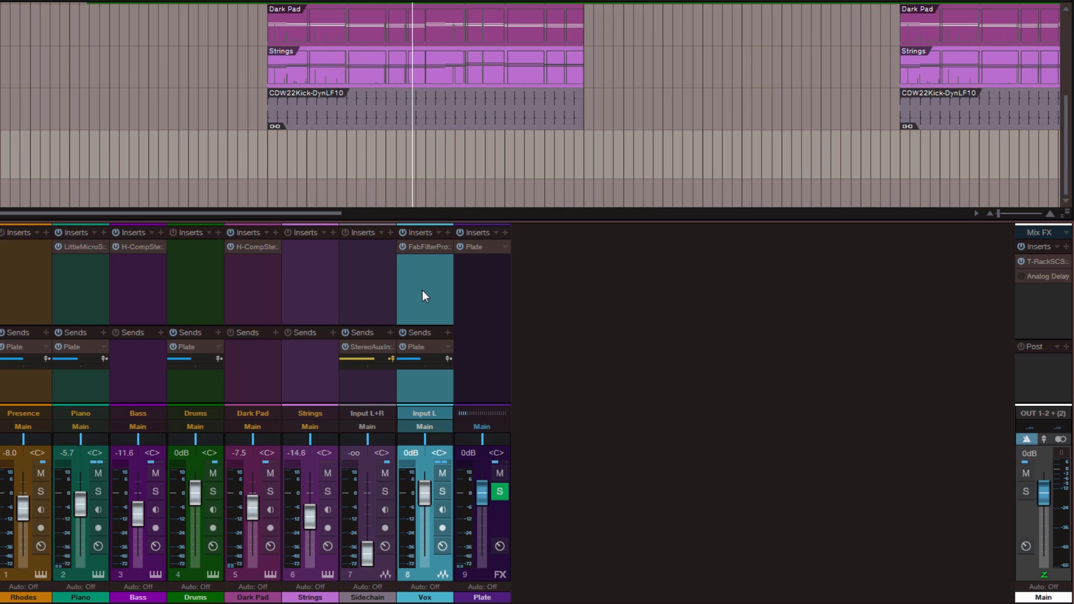
pyautogui.click(423, 247)
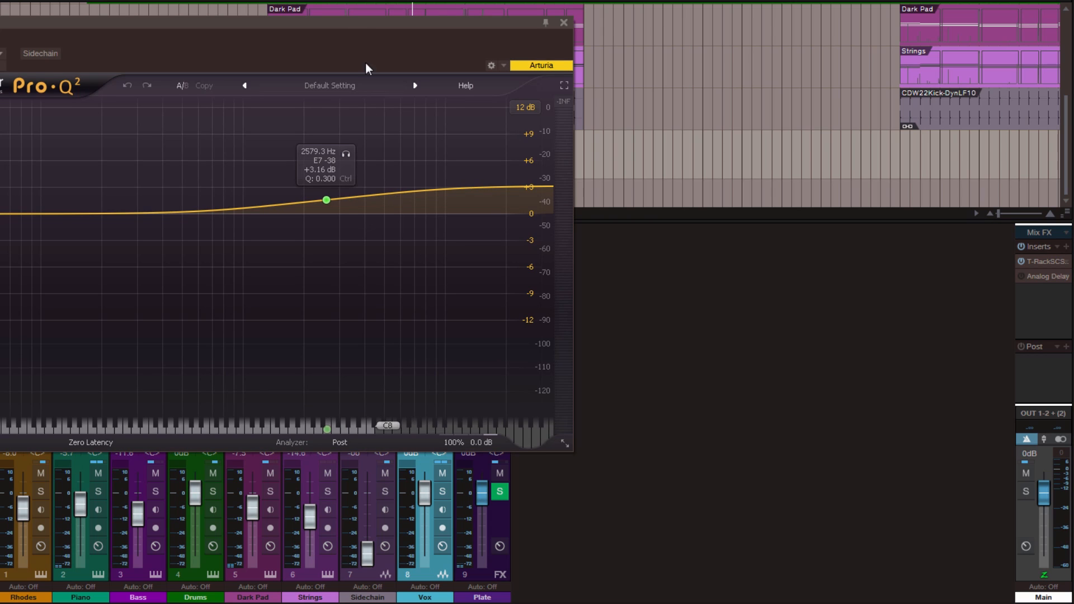
pyautogui.moveTo(361, 26); pyautogui.dragTo(412, 34)
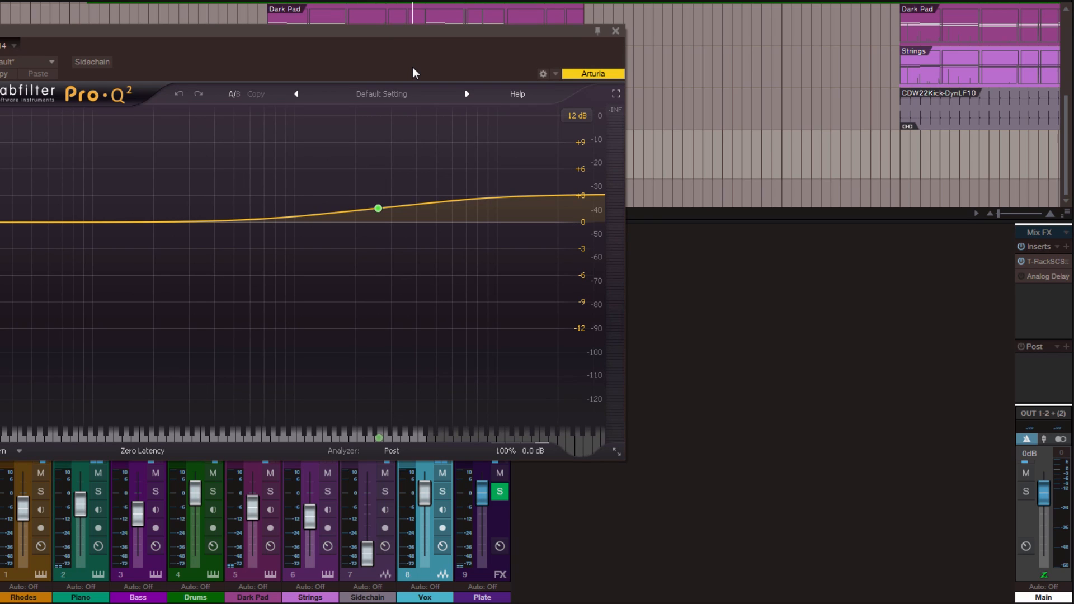
pyautogui.click(615, 31)
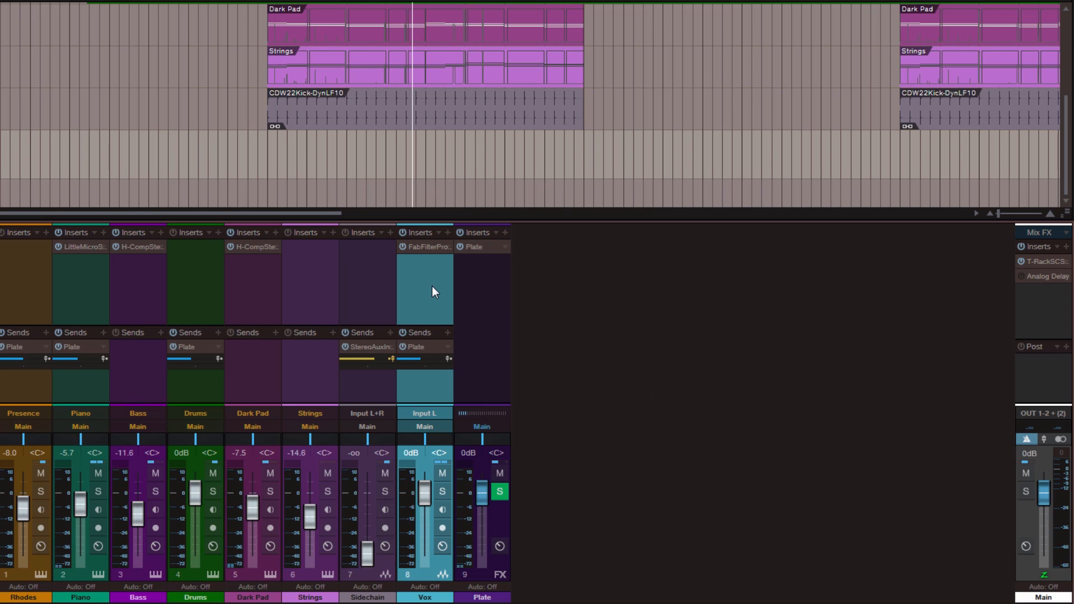
# Enable monitoring on the Vox channel temporarily to check its FabFilter Pro-Q 2 insert under low-latency monitoring.
pyautogui.click(443, 510)
pyautogui.click(420, 246)
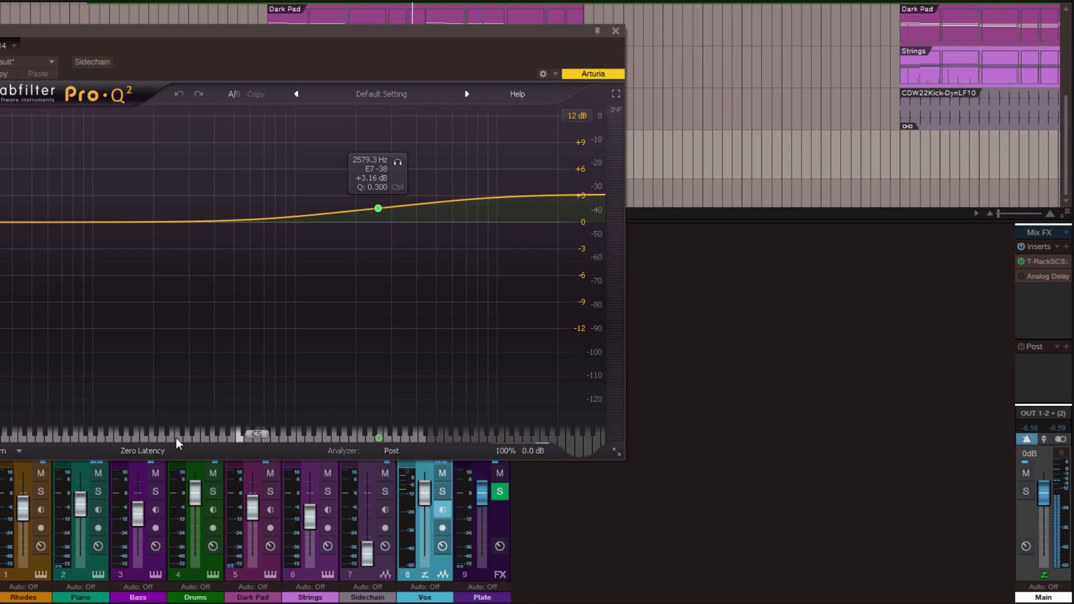
pyautogui.click(616, 30)
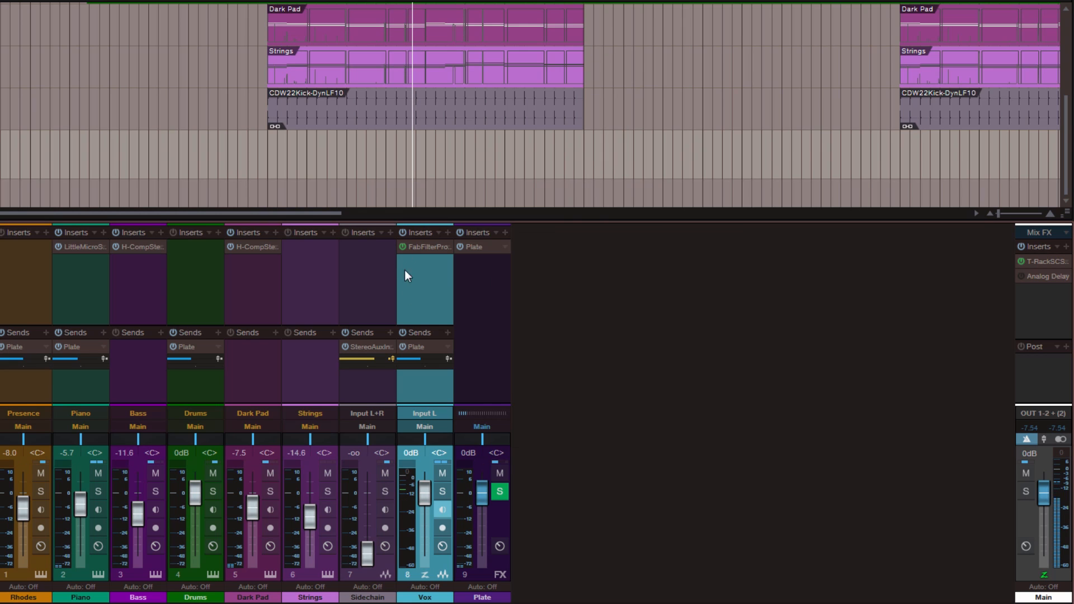
pyautogui.click(441, 510)
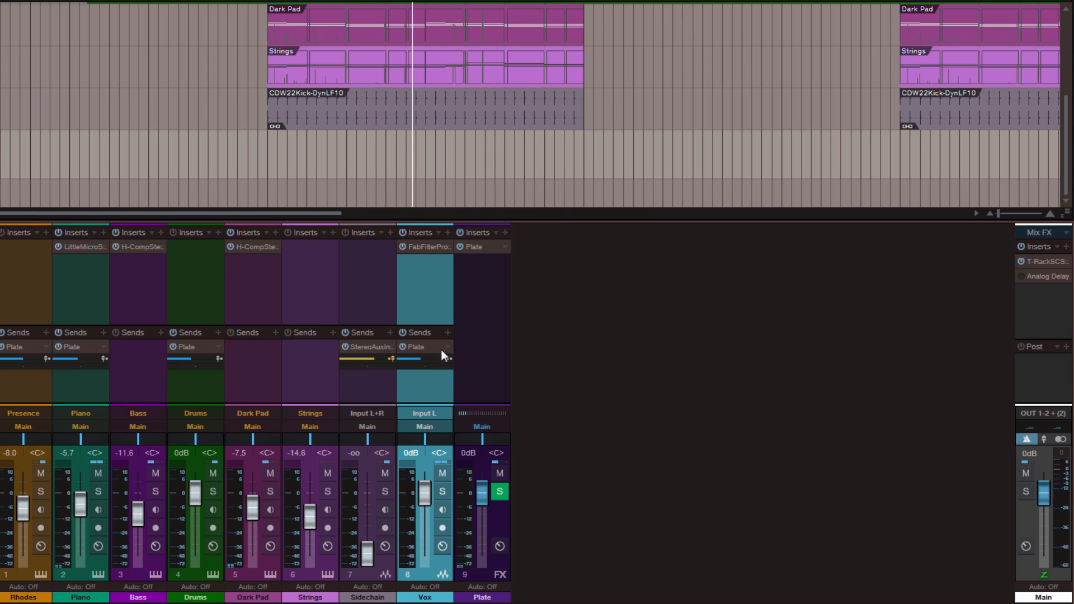
# Set the Vox channel's FabFilter Pro-Q 2 to Linear Phase processing and briefly test monitoring on the channel.
pyautogui.click(420, 249)
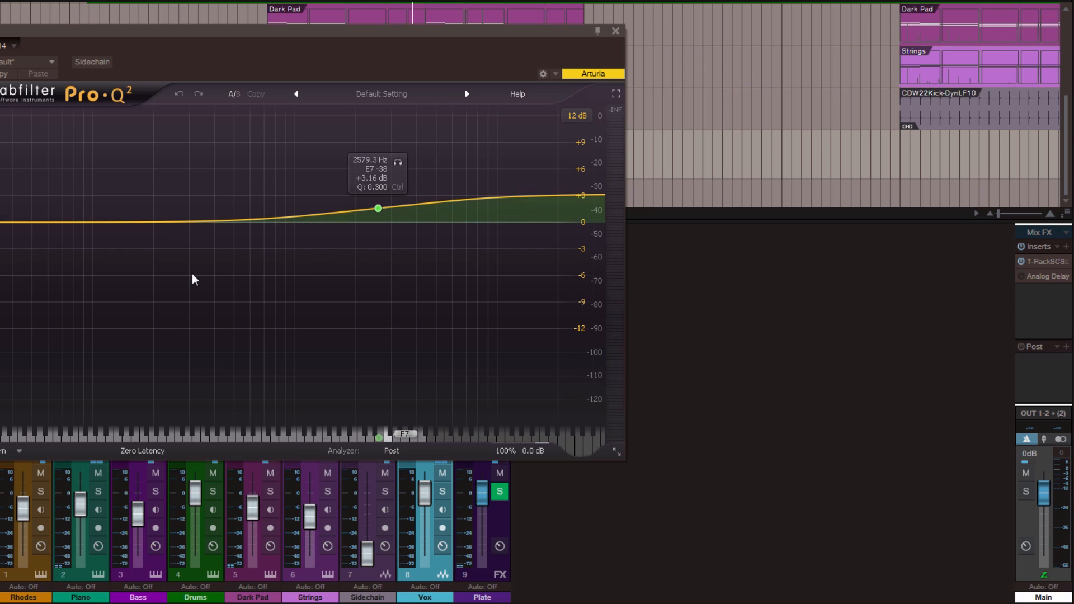
pyautogui.click(146, 450)
pyautogui.click(146, 496)
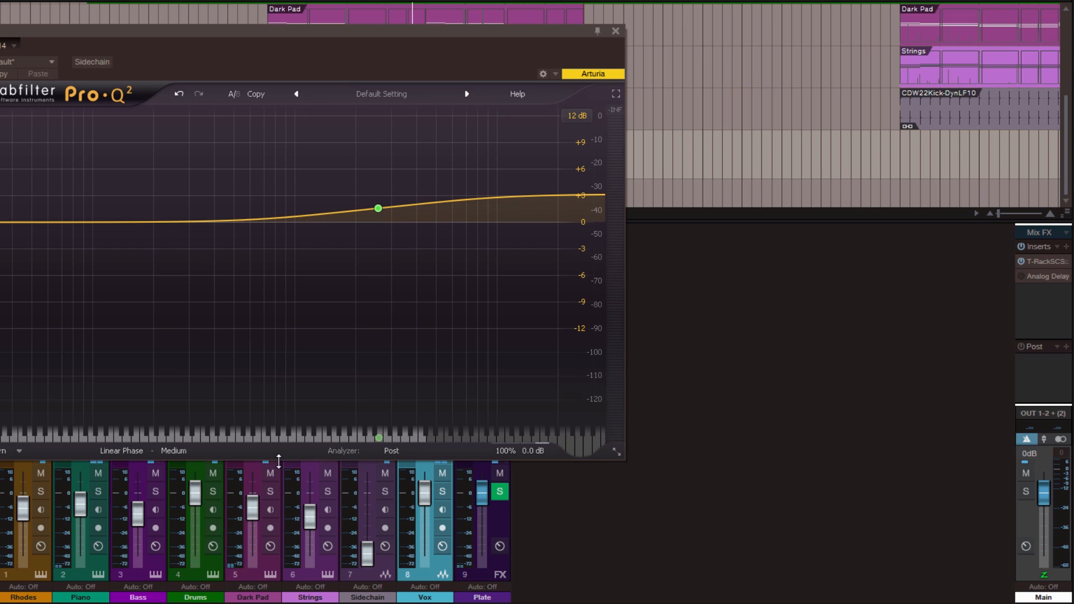
pyautogui.click(615, 31)
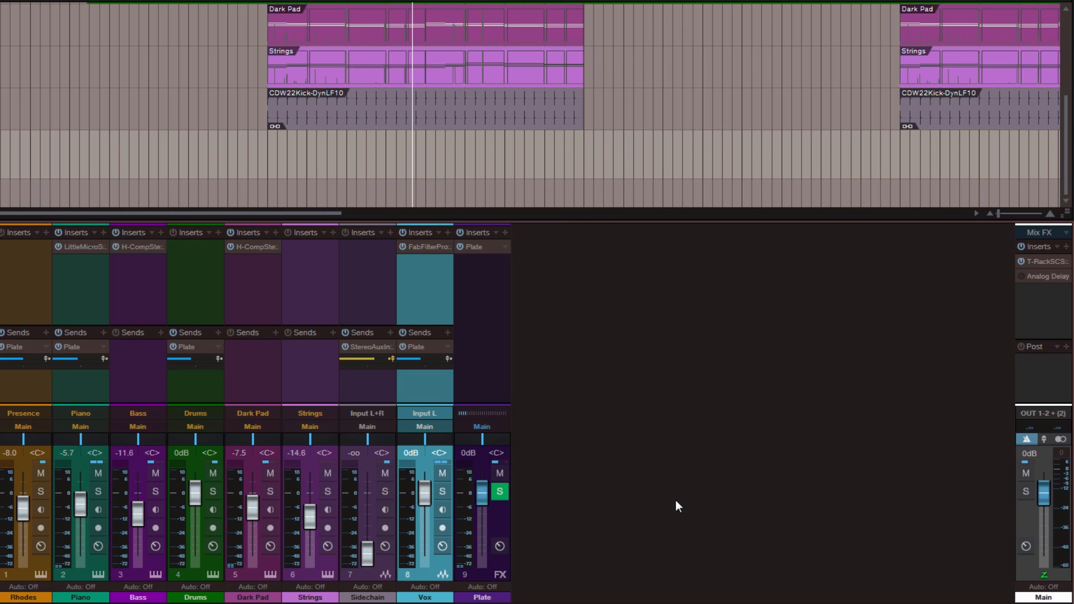
pyautogui.click(446, 509)
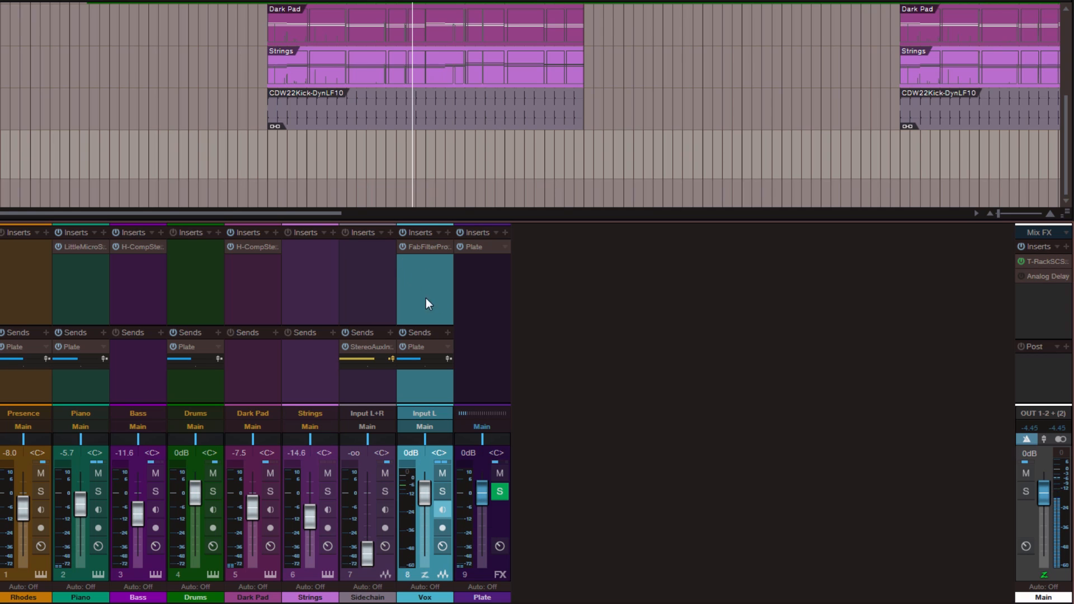
pyautogui.click(441, 507)
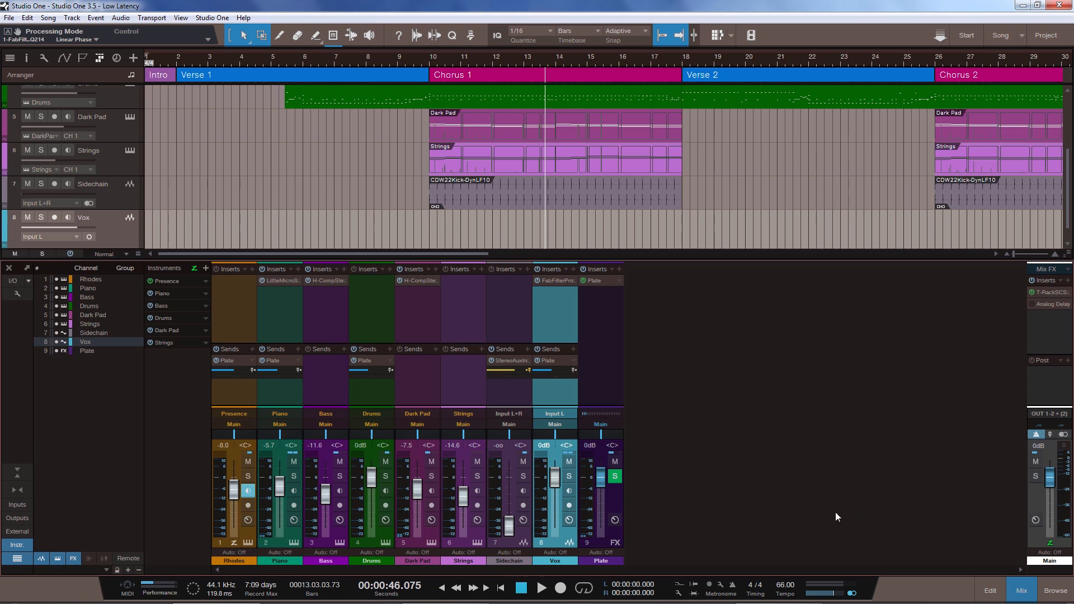
# Try Vox channel monitoring while switching low-latency monitoring on the Main channel, and disable monitoring on Vox.
pyautogui.click(569, 490)
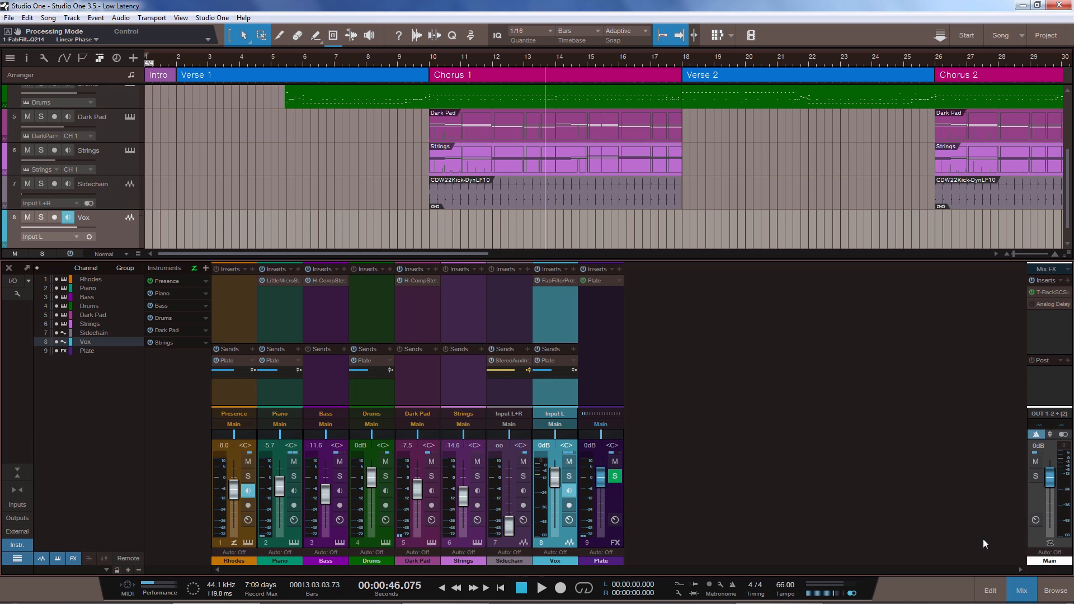
pyautogui.click(1050, 543)
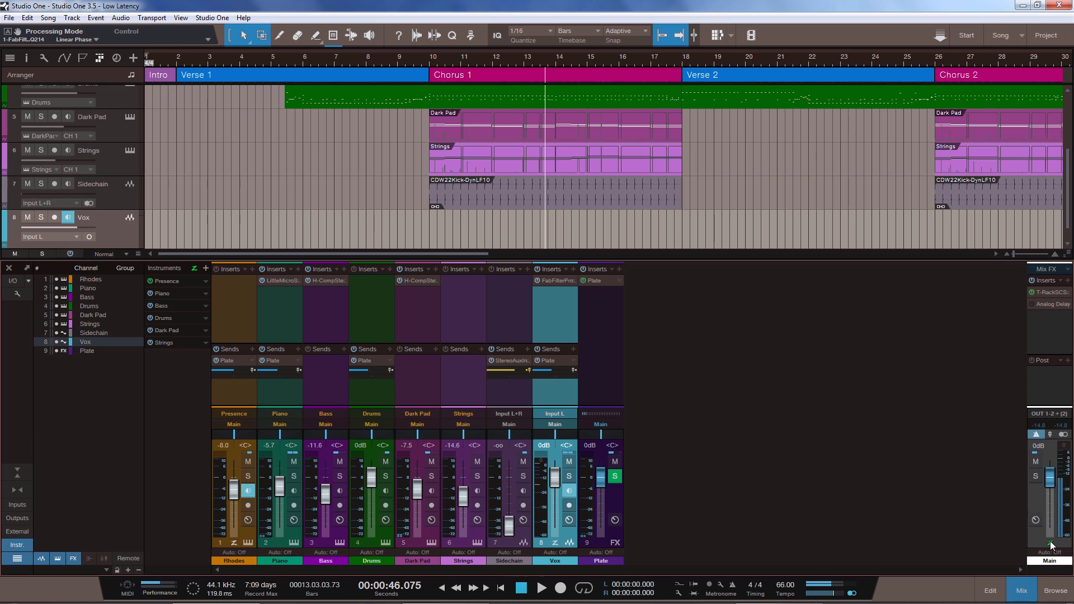
pyautogui.click(569, 492)
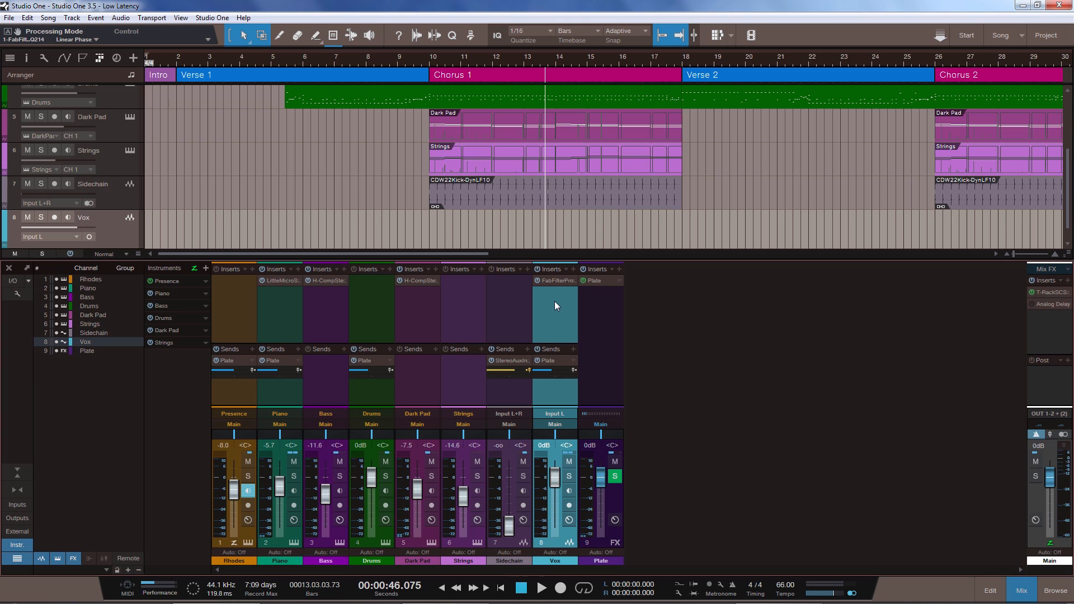
# Review the audio device settings, dropout protection levels and monitoring latencies in the audio setup options, and close them.
pyautogui.hotkey('ctrl', ',')
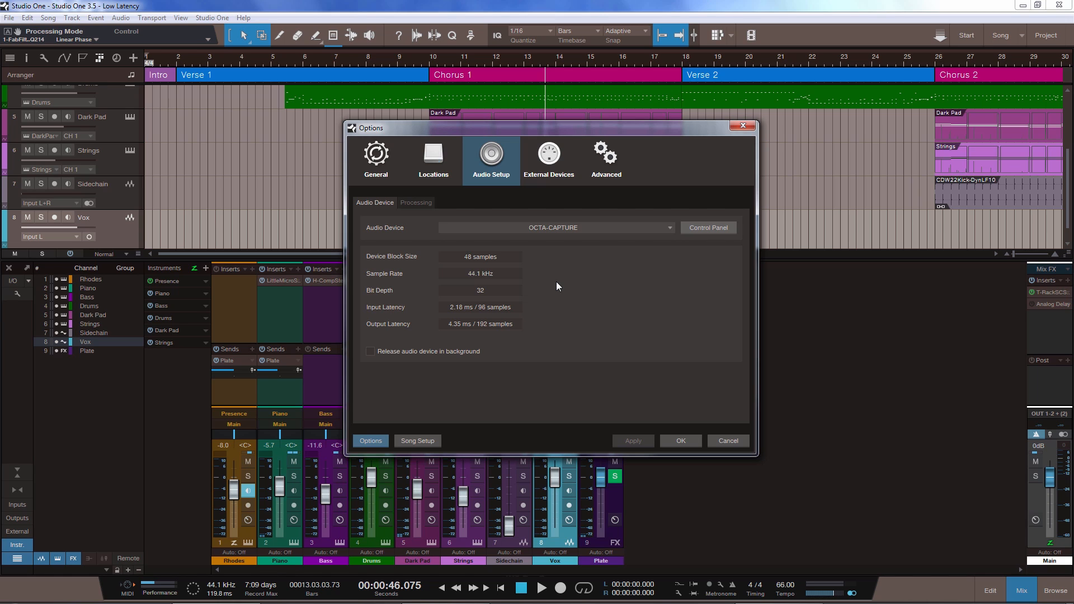
pyautogui.click(414, 203)
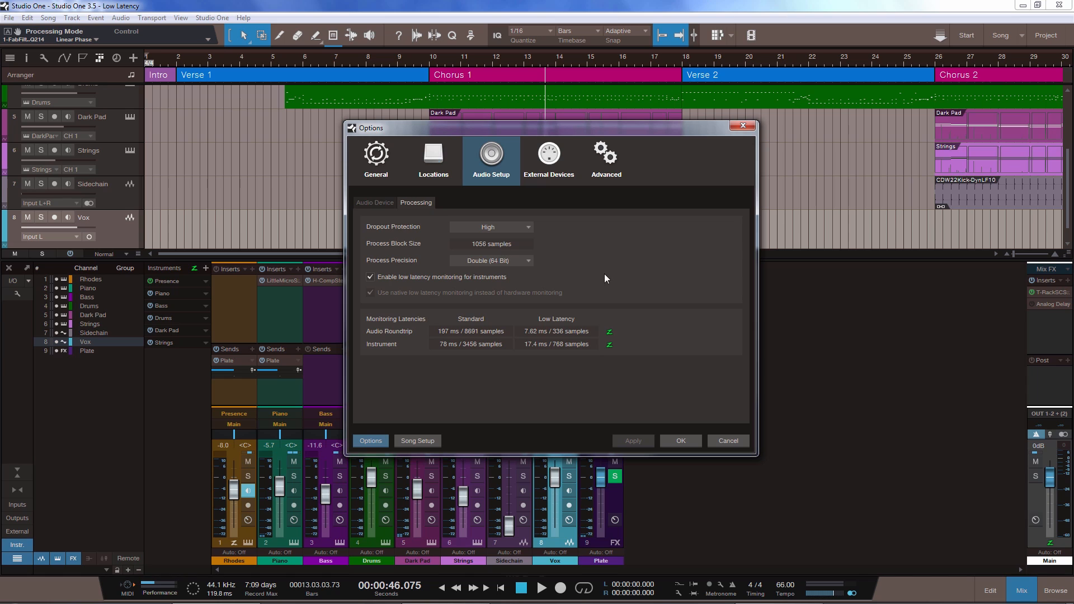
pyautogui.click(526, 226)
pyautogui.click(580, 233)
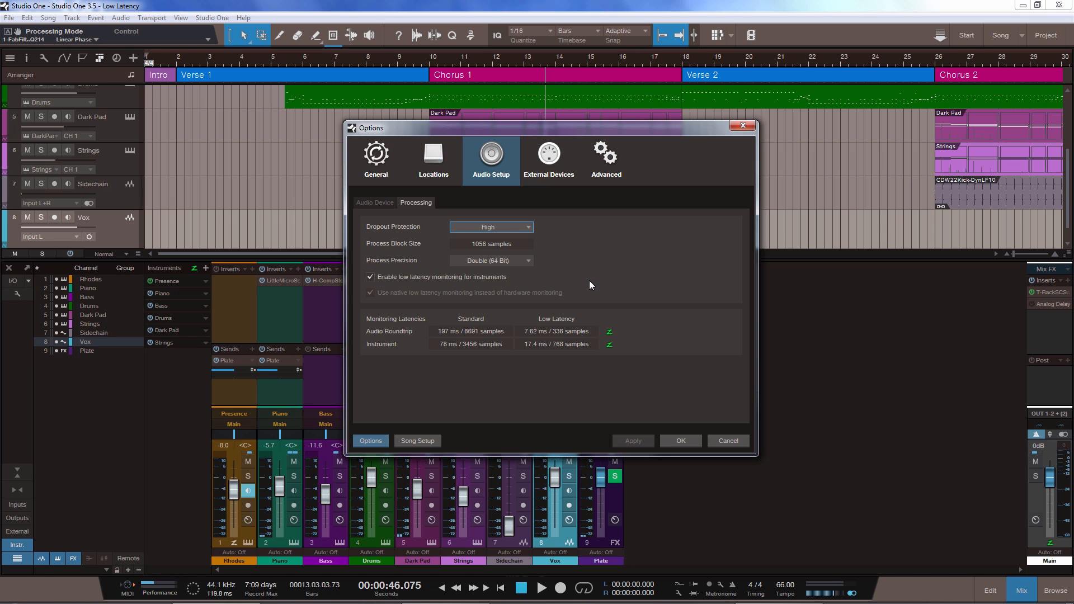
pyautogui.click(675, 441)
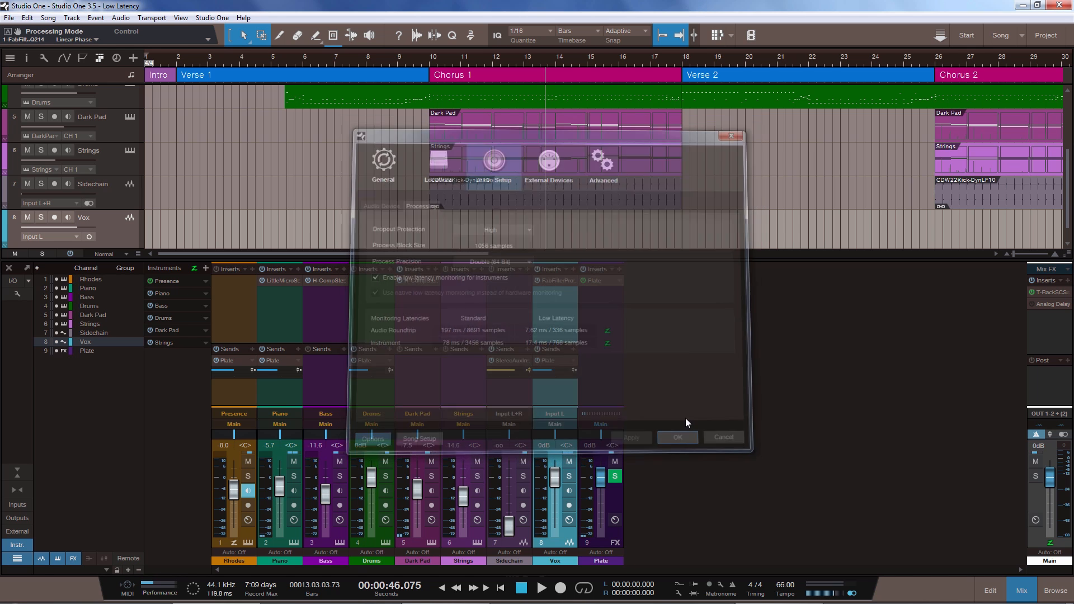